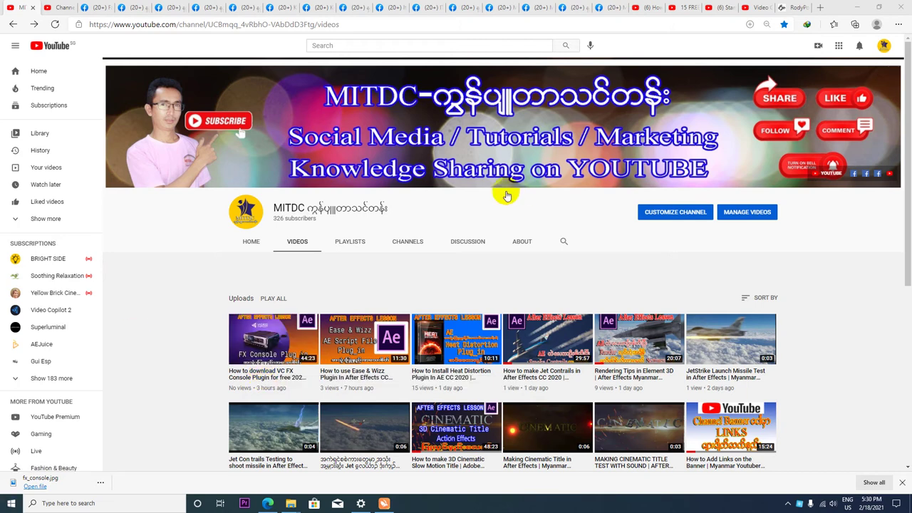
On the RodyPolis 3D Weapons Pack page, highlight the bullet, Combat Axe and Frag Grenade entries.
{"action": "left_click", "coordinate": [795, 8]}
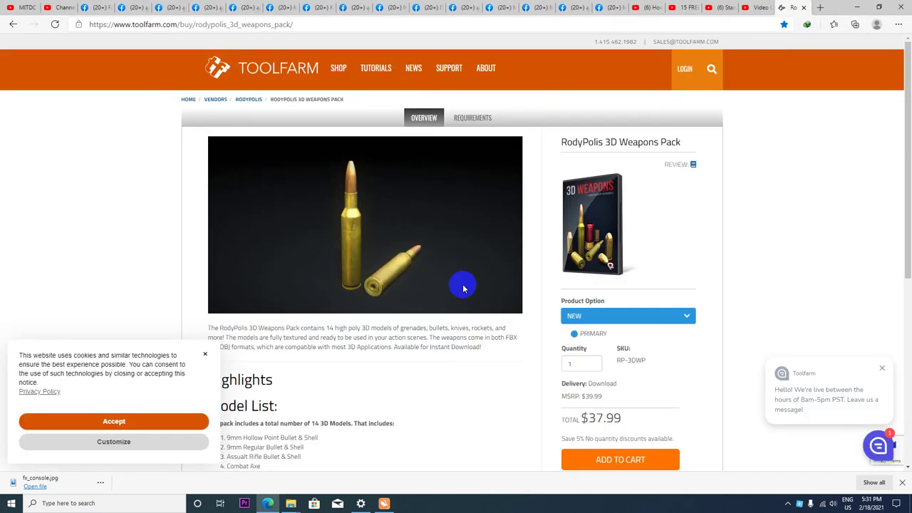
{"action": "scroll", "coordinate": [449, 281], "scroll_direction": "down", "scroll_amount": 5}
{"action": "scroll", "coordinate": [378, 266], "scroll_direction": "up", "scroll_amount": 1}
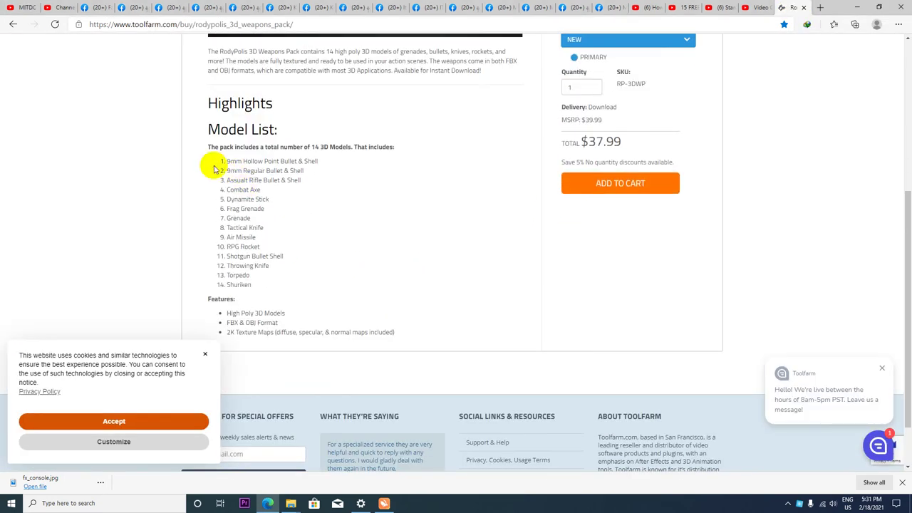
{"action": "left_click_drag", "start_coordinate": [227, 163], "coordinate": [321, 169]}
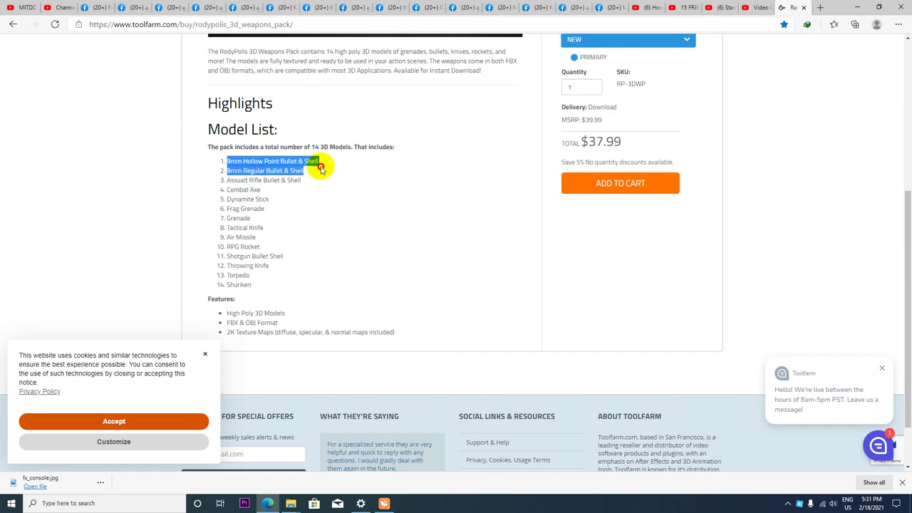
{"action": "left_click", "coordinate": [238, 171]}
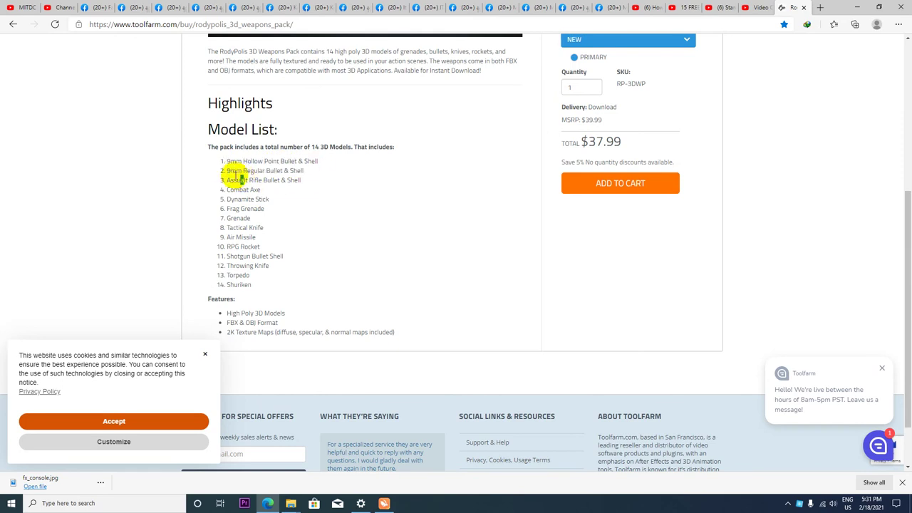
{"action": "left_click_drag", "start_coordinate": [226, 171], "coordinate": [295, 171]}
{"action": "left_click_drag", "start_coordinate": [226, 180], "coordinate": [295, 182]}
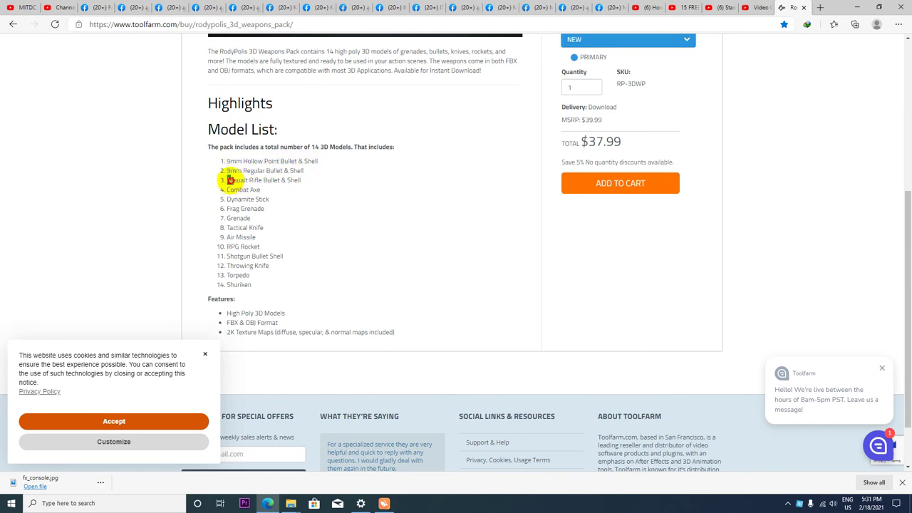
{"action": "left_click_drag", "start_coordinate": [227, 190], "coordinate": [261, 191]}
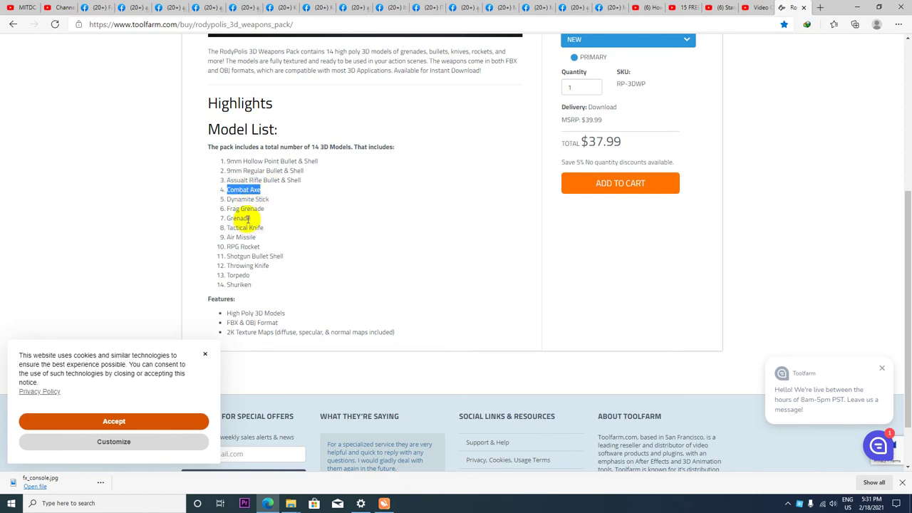
{"action": "mouse_move", "coordinate": [227, 209]}
{"action": "left_mouse_down"}
{"action": "mouse_move", "coordinate": [265, 210]}
{"action": "mouse_move", "coordinate": [252, 219]}
{"action": "mouse_move", "coordinate": [299, 240]}
{"action": "left_mouse_up"}
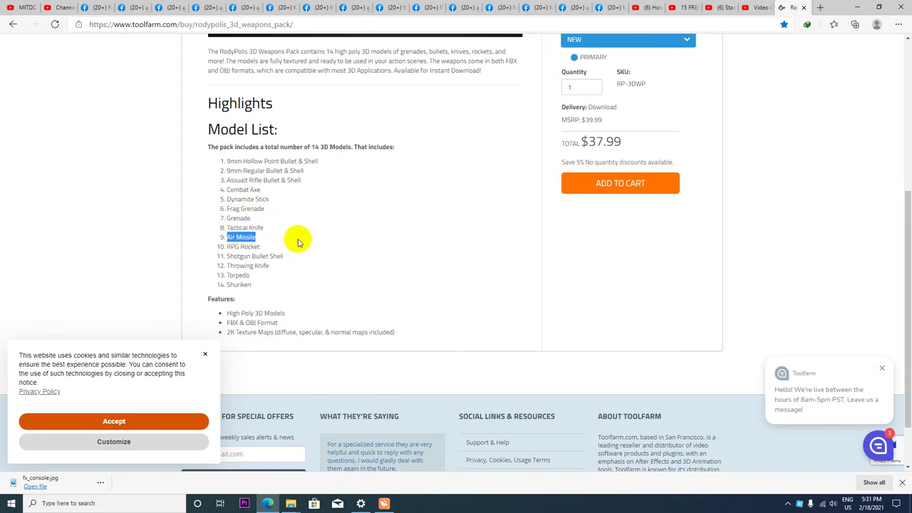
Highlight the RPG Rocket, Shotgun Shell, Throwing Knife, Torpedo and Shuriken entries, then minimize the browser.
{"action": "left_click", "coordinate": [229, 246]}
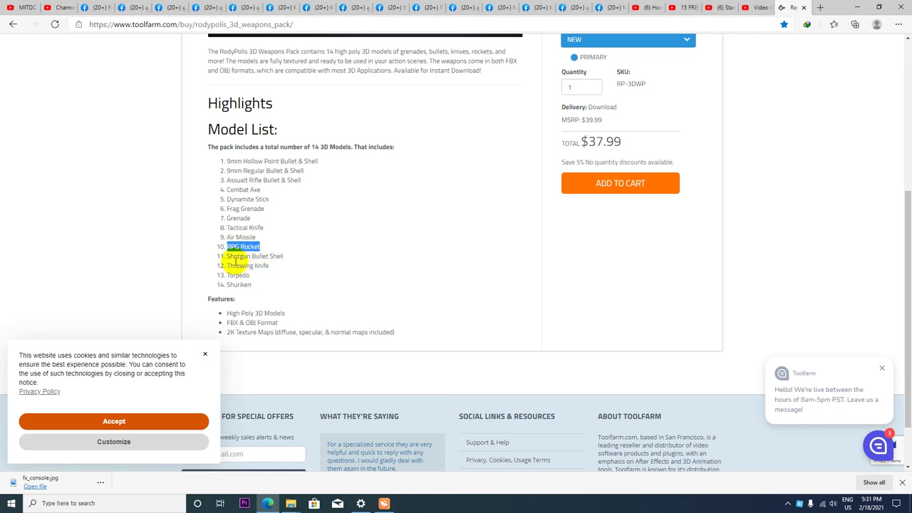
{"action": "triple_click", "coordinate": [254, 256]}
{"action": "triple_click", "coordinate": [232, 266]}
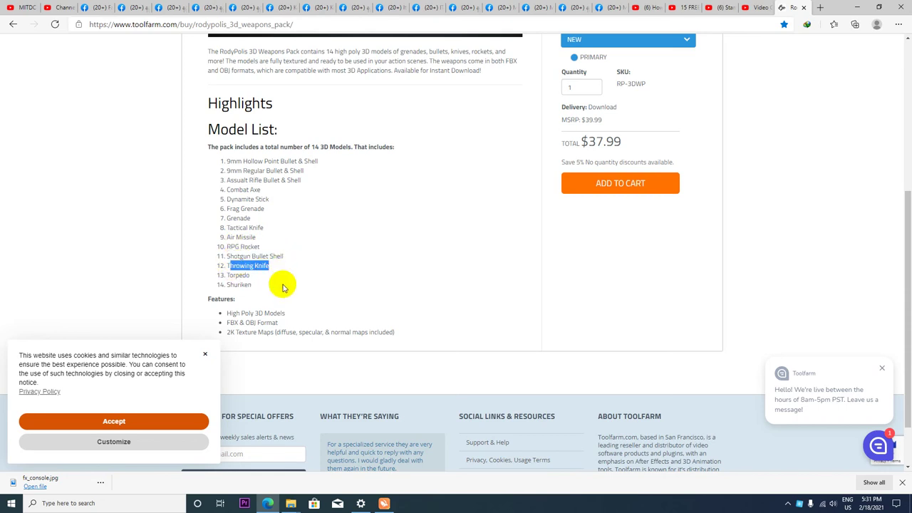
{"action": "triple_click", "coordinate": [228, 275]}
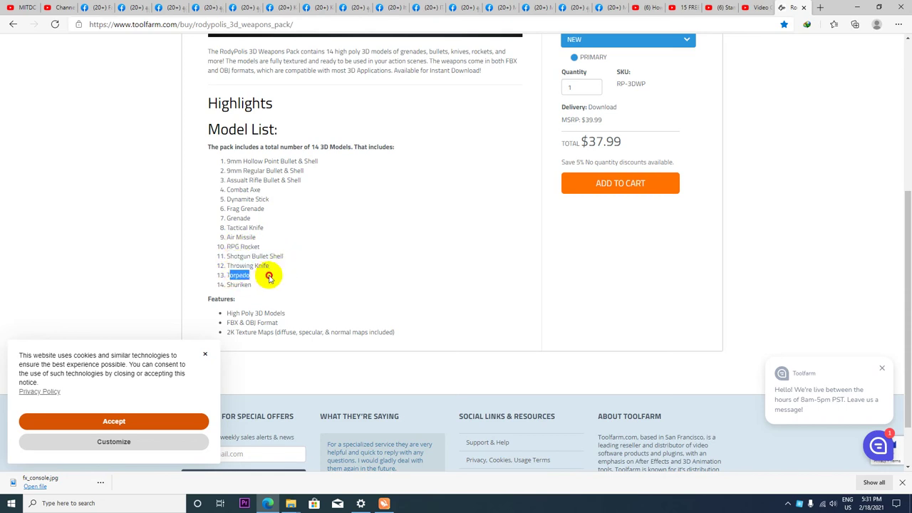
{"action": "triple_click", "coordinate": [230, 284]}
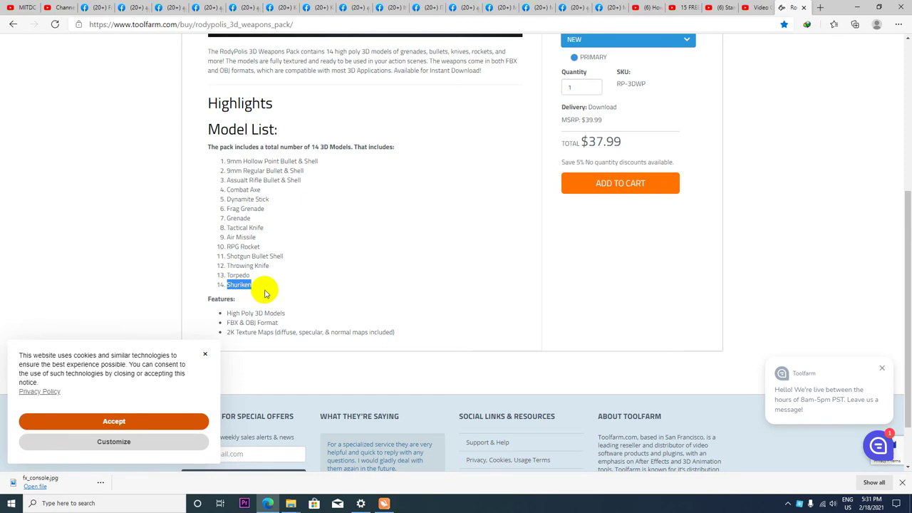
{"action": "scroll", "coordinate": [342, 163], "scroll_direction": "up", "scroll_amount": 3}
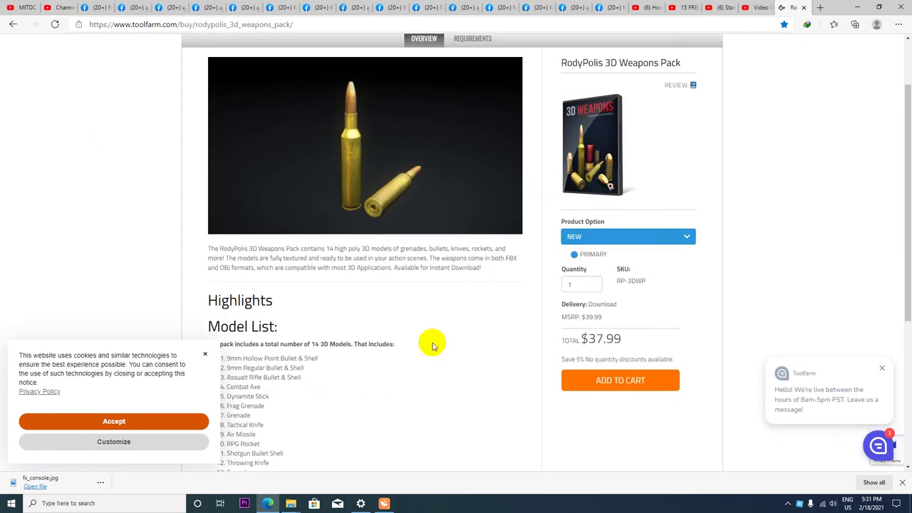
{"action": "scroll", "coordinate": [399, 328], "scroll_direction": "down", "scroll_amount": 2}
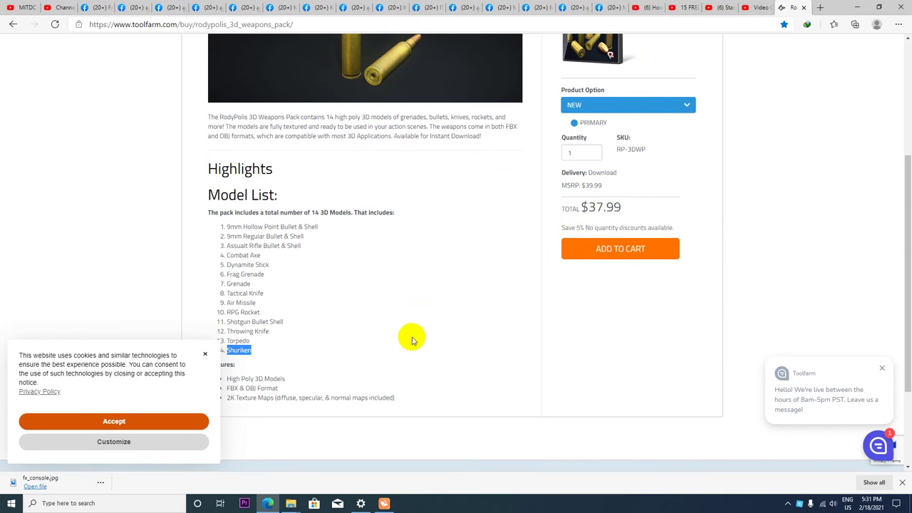
{"action": "left_click", "coordinate": [857, 7]}
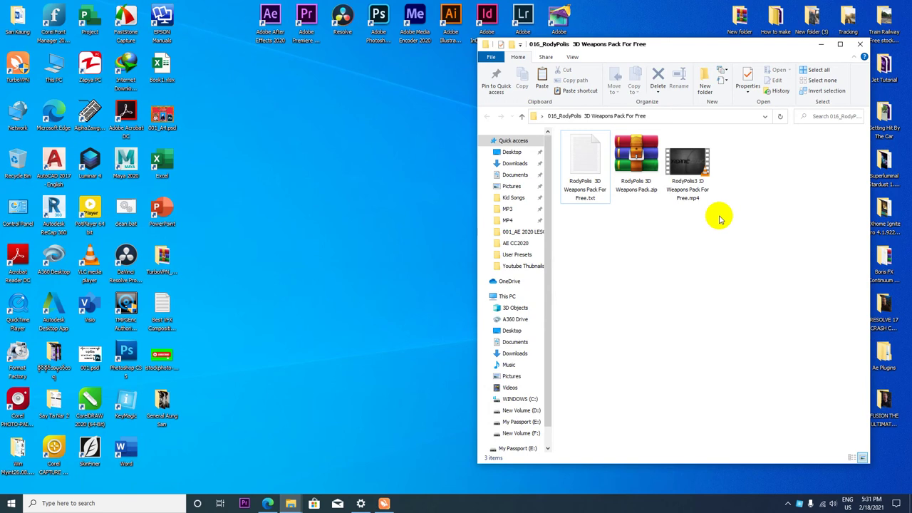
Extract the weapons pack zip here and open the extracted RodyPolis 3D Weapons Pack folder.
{"action": "left_click", "coordinate": [644, 171]}
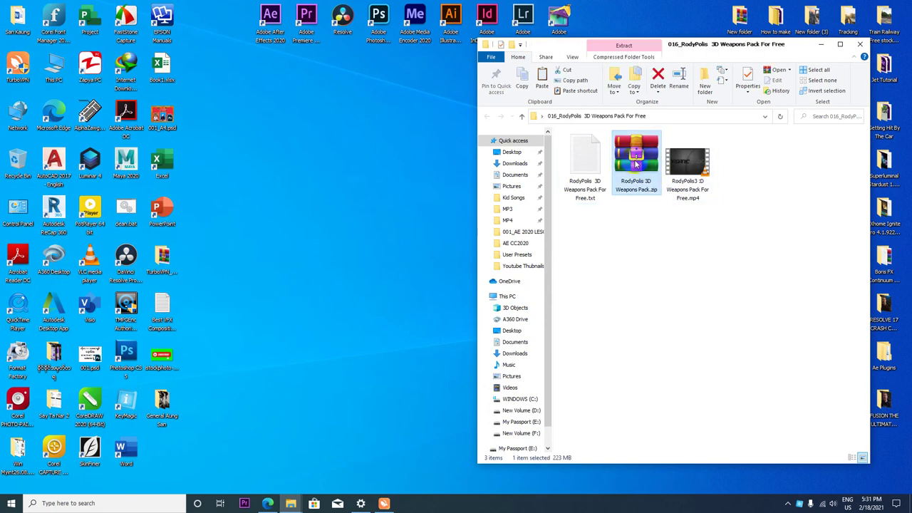
{"action": "right_click", "coordinate": [637, 165]}
{"action": "left_click", "coordinate": [677, 208]}
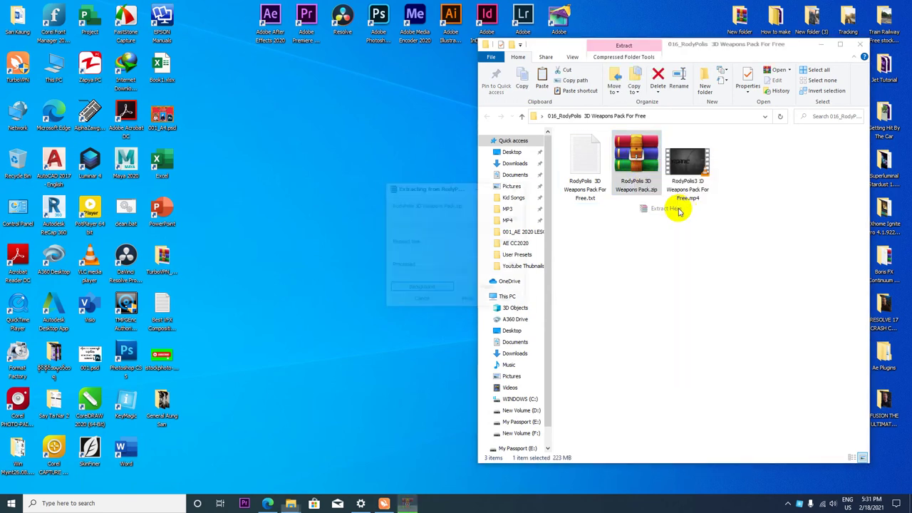
{"action": "left_click", "coordinate": [651, 241]}
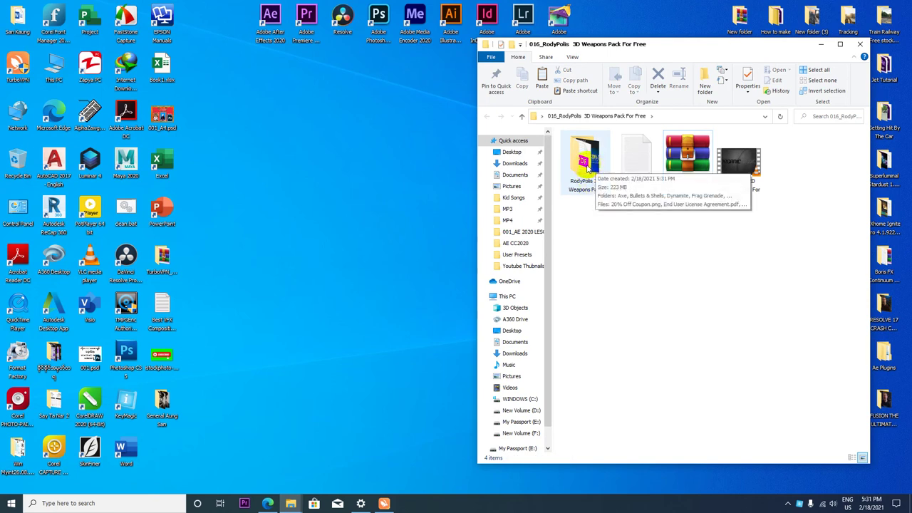
{"action": "double_click", "coordinate": [588, 168]}
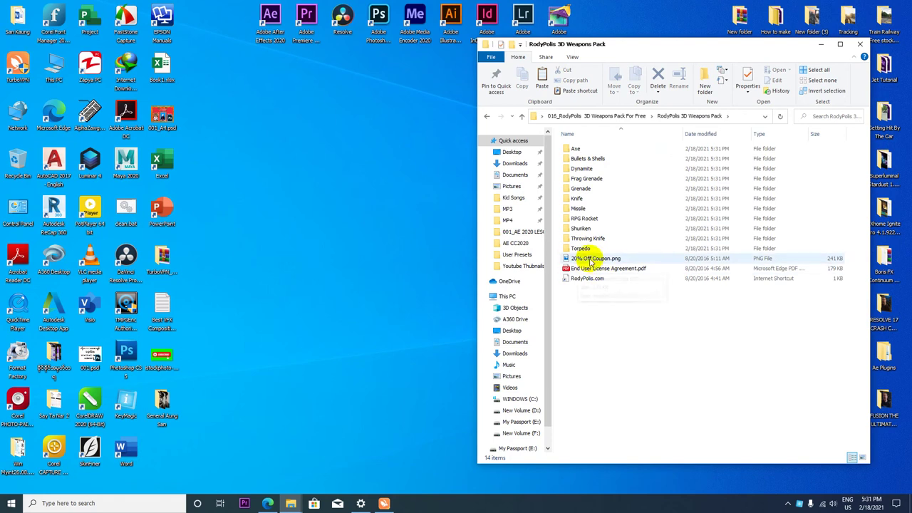
Go over the Torpedo, Grenade and Axe model folders, switch to Large icons, and select the coupon image.
{"action": "left_click", "coordinate": [583, 248]}
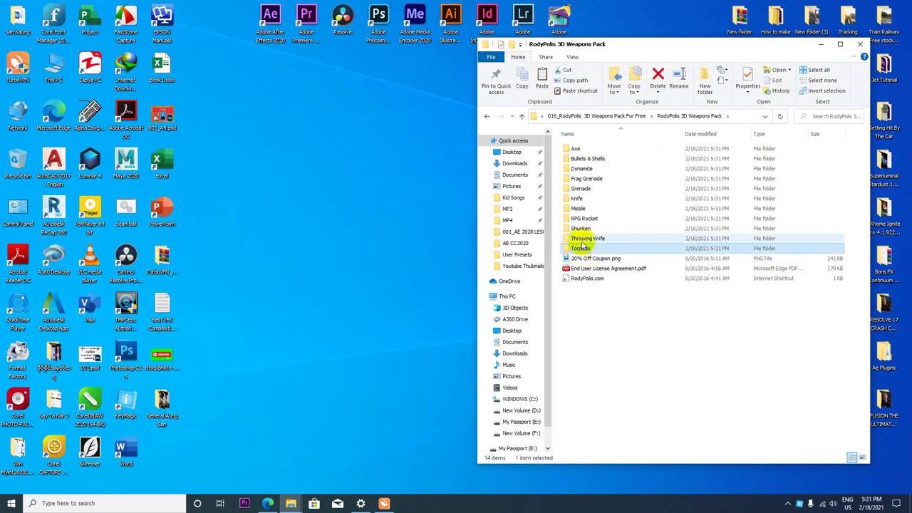
{"action": "left_click", "coordinate": [580, 228]}
{"action": "left_click", "coordinate": [578, 209]}
{"action": "left_click", "coordinate": [576, 198]}
{"action": "left_click", "coordinate": [581, 189]}
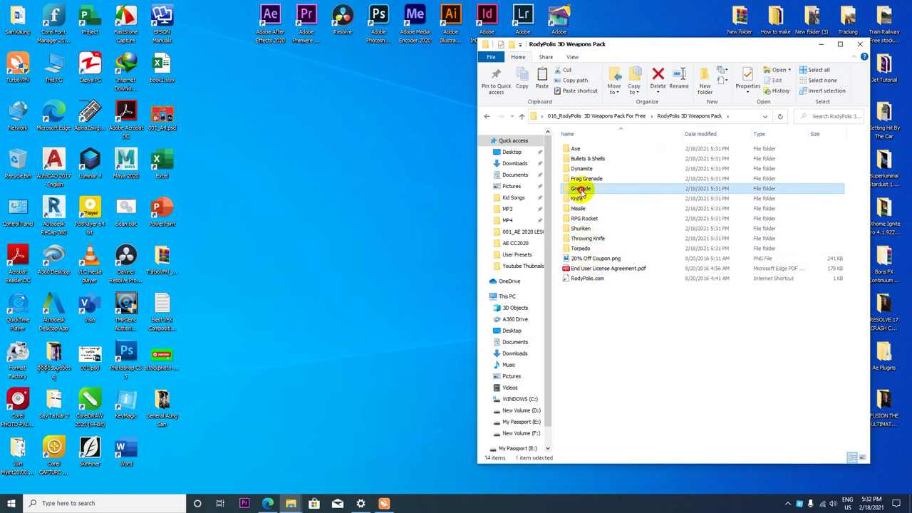
{"action": "left_click", "coordinate": [585, 178]}
{"action": "left_click", "coordinate": [582, 159]}
{"action": "left_click", "coordinate": [582, 148]}
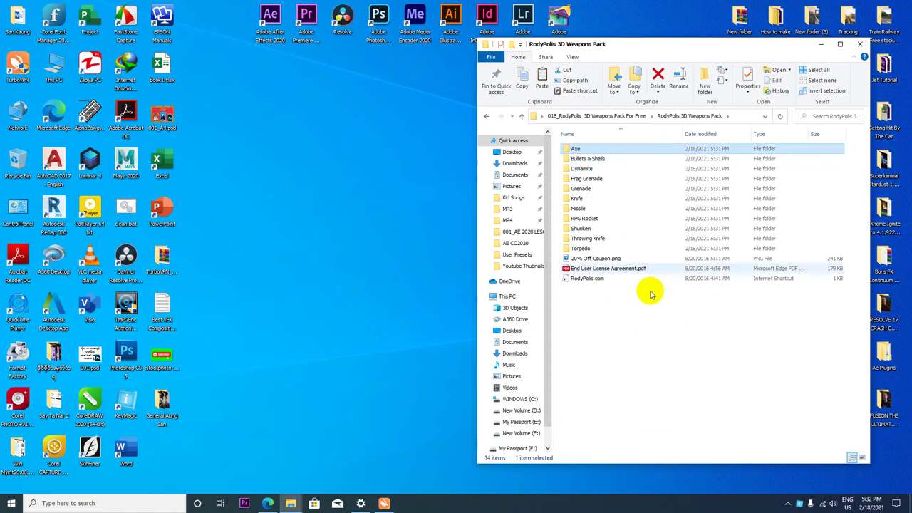
{"action": "left_click", "coordinate": [863, 458]}
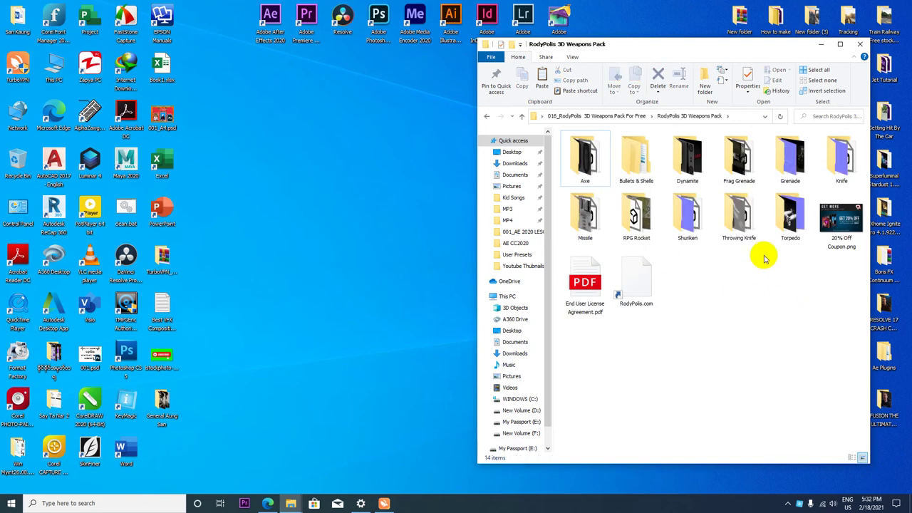
{"action": "left_click", "coordinate": [835, 219]}
View 20% Off Coupon.png in Photos, then return to the Toolfarm product page in Edge.
{"action": "double_click", "coordinate": [835, 220]}
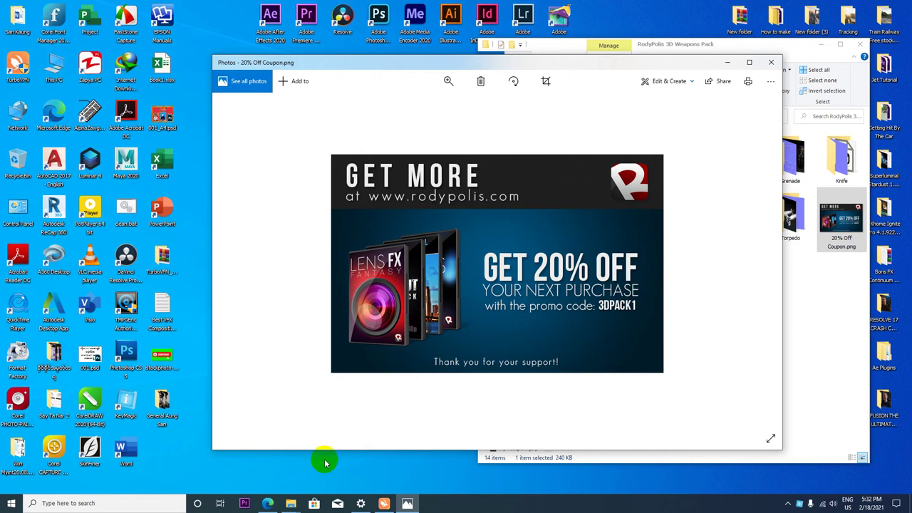
{"action": "left_click", "coordinate": [269, 503]}
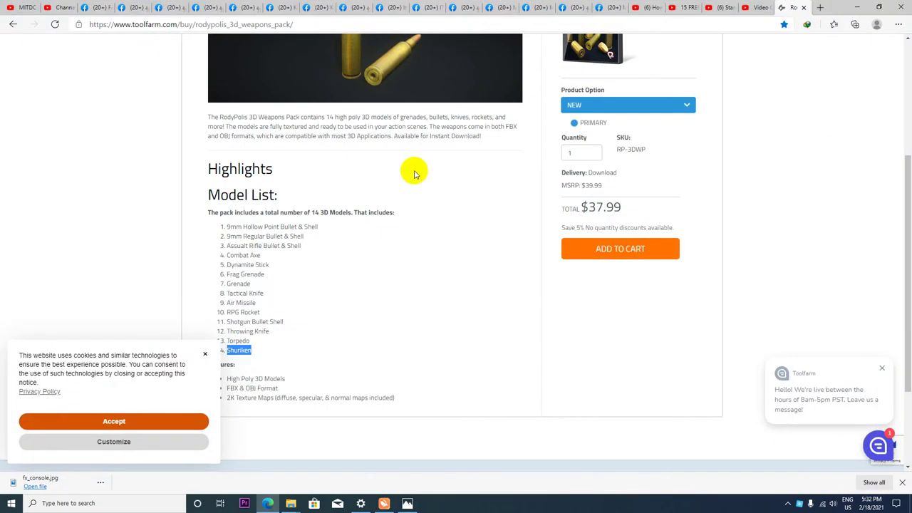
{"action": "scroll", "coordinate": [421, 168], "scroll_direction": "up", "scroll_amount": 3}
{"action": "mouse_move", "coordinate": [375, 76]}
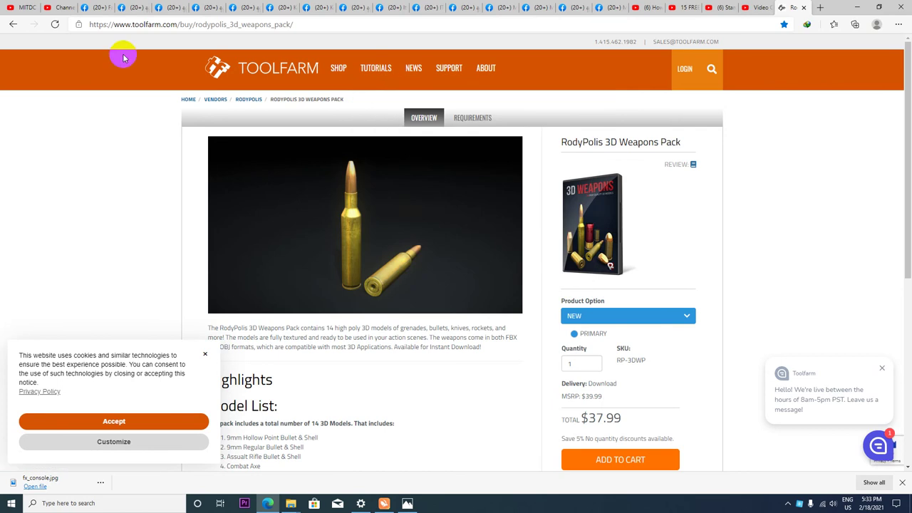
{"action": "left_click", "coordinate": [27, 8]}
{"action": "scroll", "coordinate": [305, 228], "scroll_direction": "down", "scroll_amount": 4}
{"action": "scroll", "coordinate": [428, 399], "scroll_direction": "down", "scroll_amount": 4}
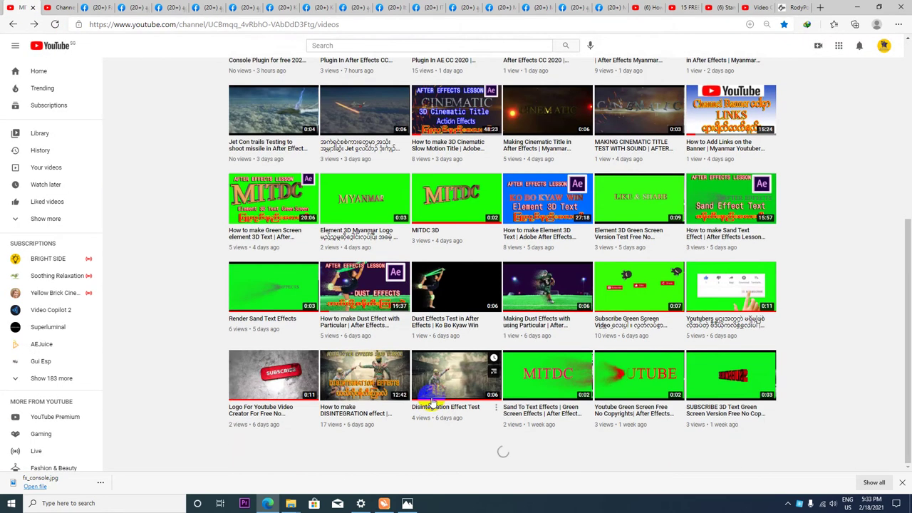
{"action": "scroll", "coordinate": [427, 402], "scroll_direction": "down", "scroll_amount": 2}
{"action": "scroll", "coordinate": [427, 402], "scroll_direction": "up", "scroll_amount": 10}
{"action": "left_click", "coordinate": [347, 241]}
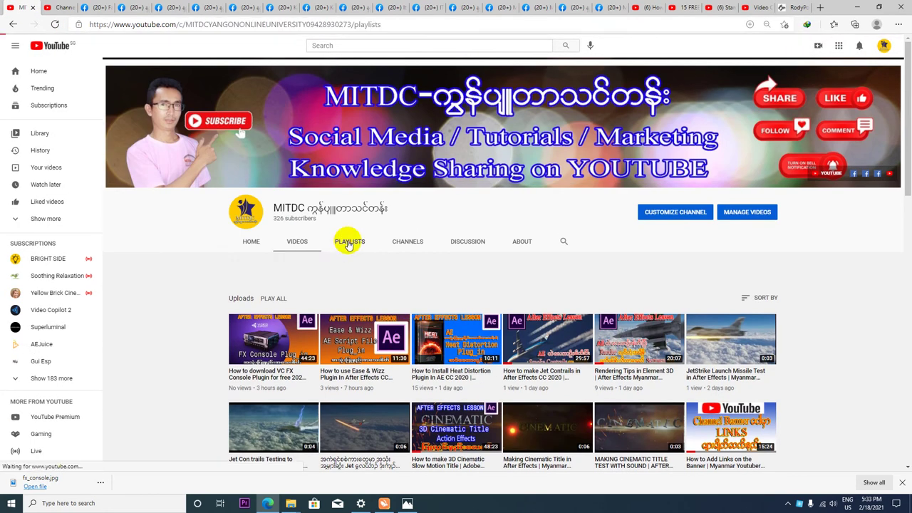
{"action": "scroll", "coordinate": [405, 312], "scroll_direction": "down", "scroll_amount": 2}
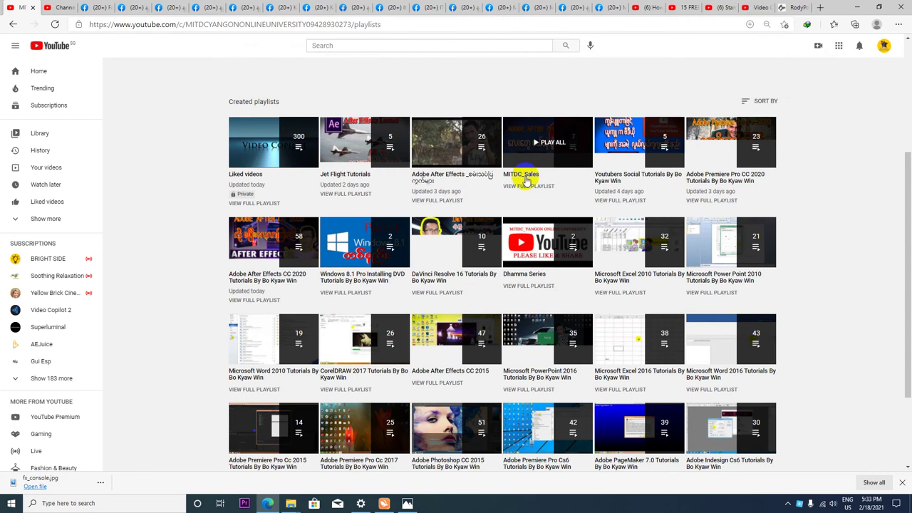
{"action": "scroll", "coordinate": [576, 222], "scroll_direction": "up", "scroll_amount": 2}
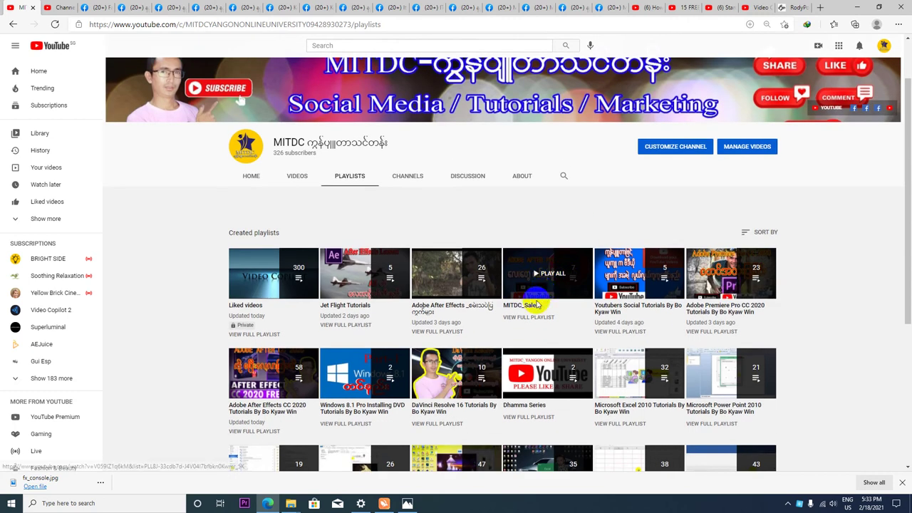
{"action": "left_click", "coordinate": [525, 288]}
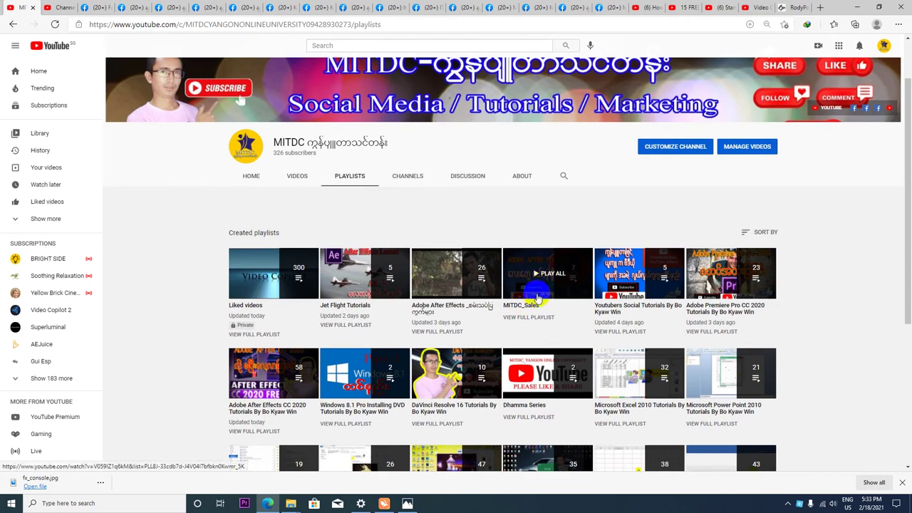
{"action": "scroll", "coordinate": [634, 306], "scroll_direction": "down", "scroll_amount": 1}
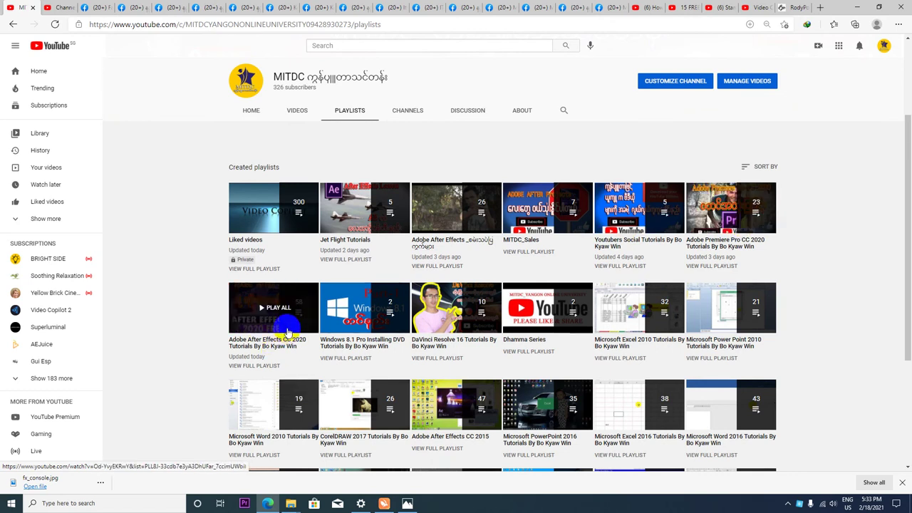
{"action": "scroll", "coordinate": [289, 334], "scroll_direction": "down", "scroll_amount": 1}
{"action": "scroll", "coordinate": [351, 264], "scroll_direction": "down", "scroll_amount": 2}
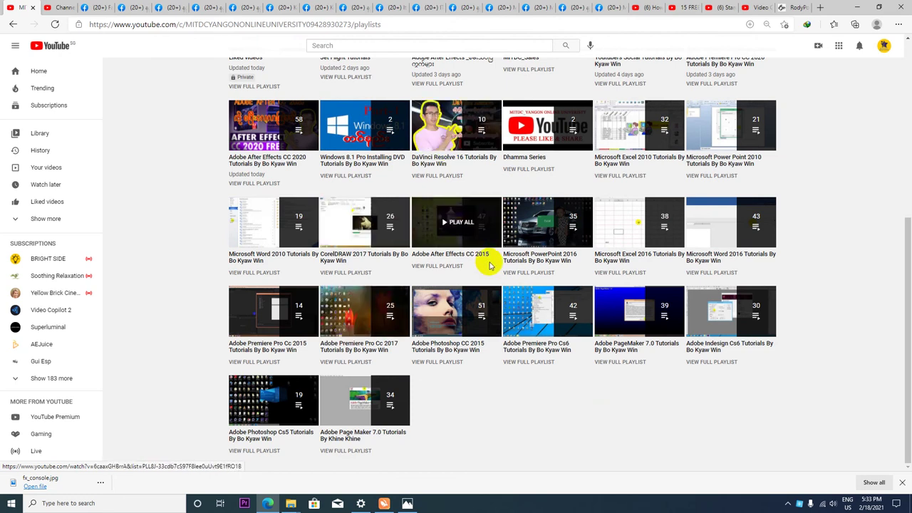
{"action": "scroll", "coordinate": [489, 264], "scroll_direction": "up", "scroll_amount": 1}
{"action": "scroll", "coordinate": [433, 249], "scroll_direction": "up", "scroll_amount": 4}
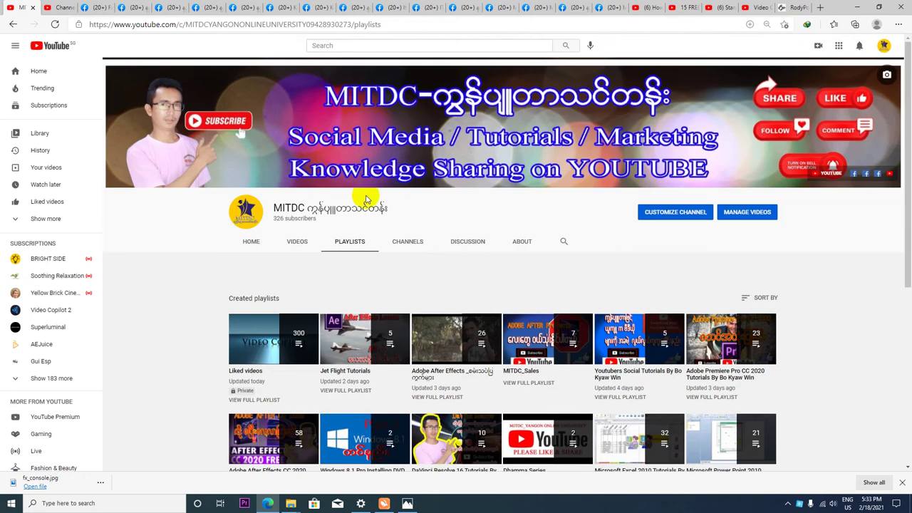
{"action": "scroll", "coordinate": [366, 199], "scroll_direction": "down", "scroll_amount": 2}
{"action": "scroll", "coordinate": [441, 285], "scroll_direction": "down", "scroll_amount": 2}
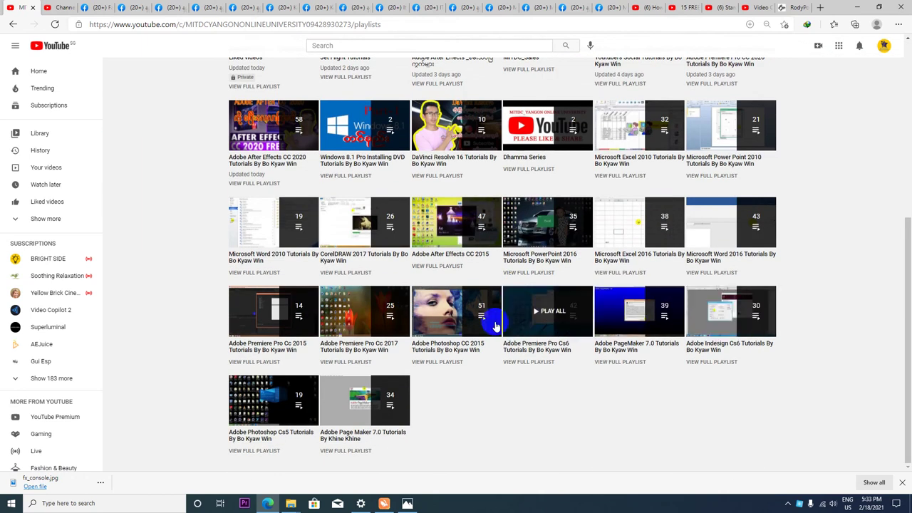
{"action": "scroll", "coordinate": [425, 250], "scroll_direction": "up", "scroll_amount": 3}
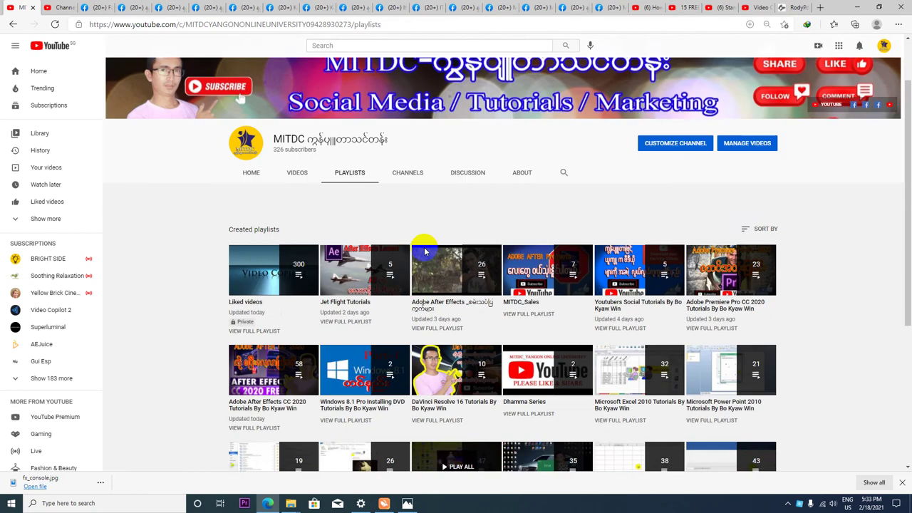
{"action": "scroll", "coordinate": [425, 250], "scroll_direction": "up", "scroll_amount": 1}
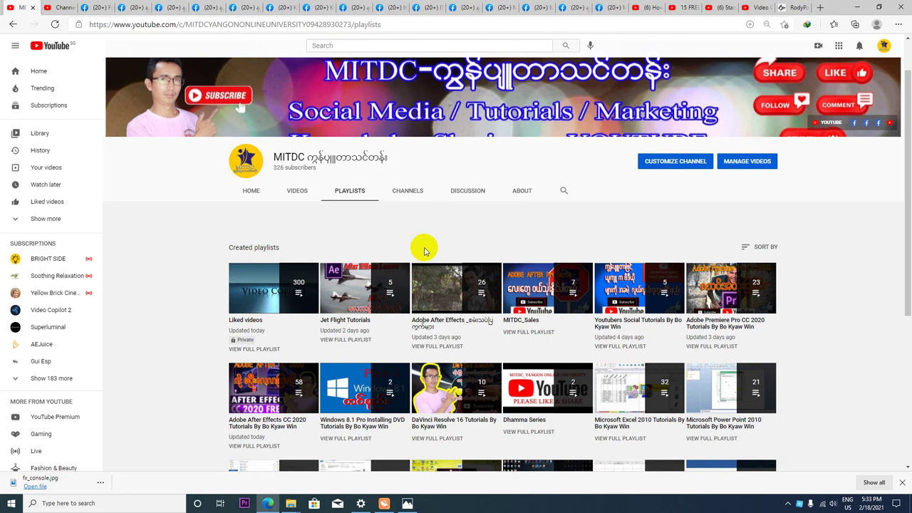
Hide the browser, close the coupon image, and inspect the Axe folder before going back up.
{"action": "left_click", "coordinate": [857, 7]}
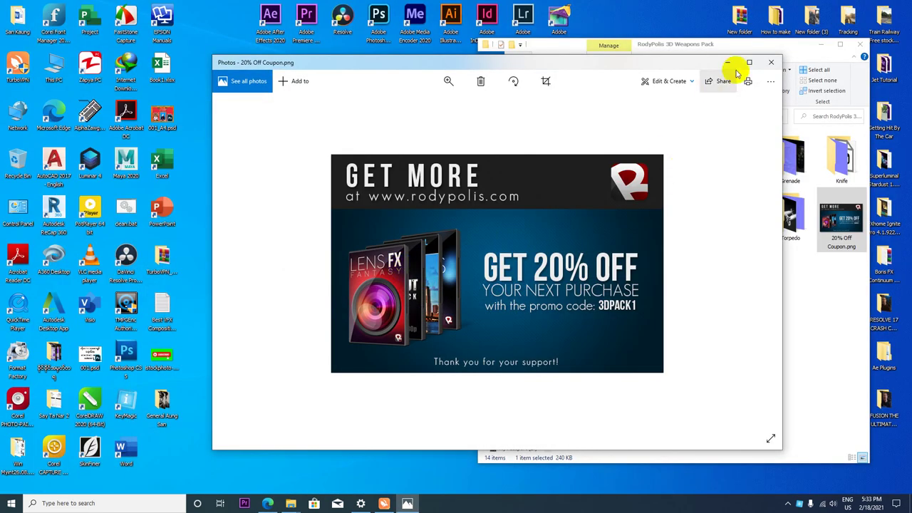
{"action": "left_click", "coordinate": [770, 62]}
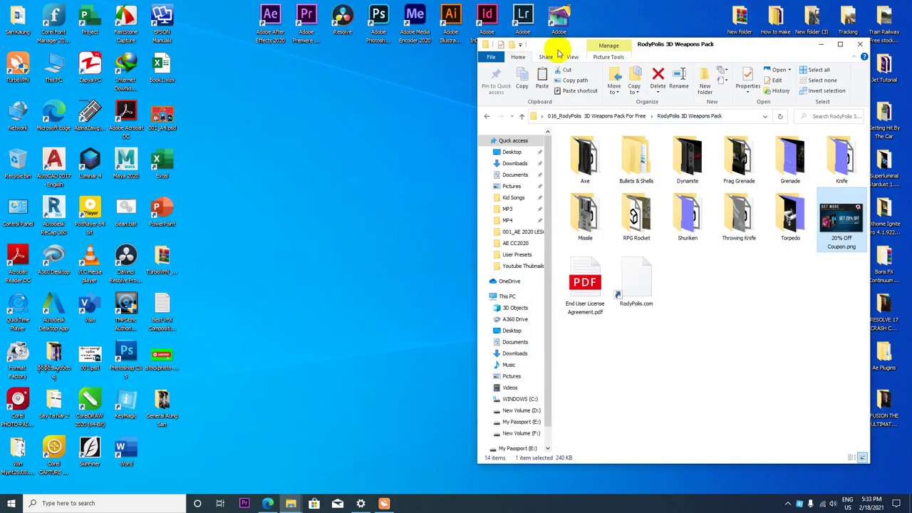
{"action": "left_click_drag", "start_coordinate": [691, 50], "coordinate": [411, 42]}
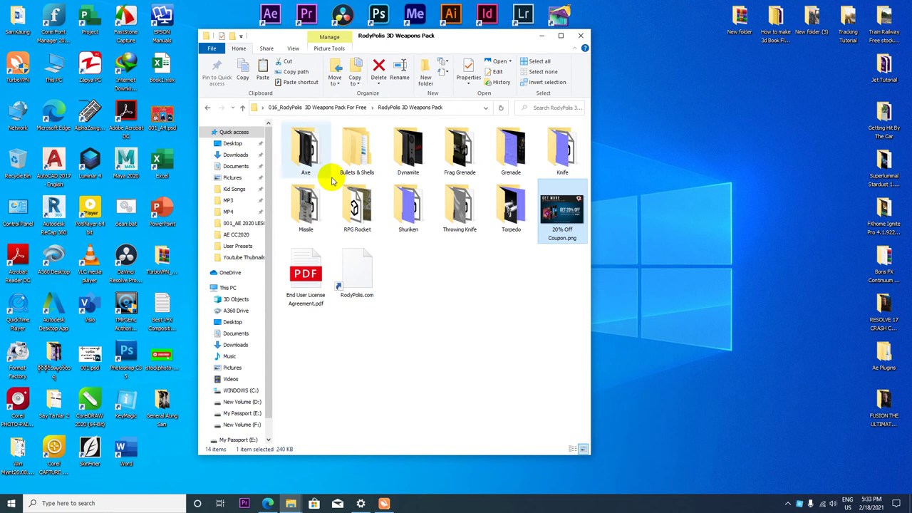
{"action": "double_click", "coordinate": [307, 150]}
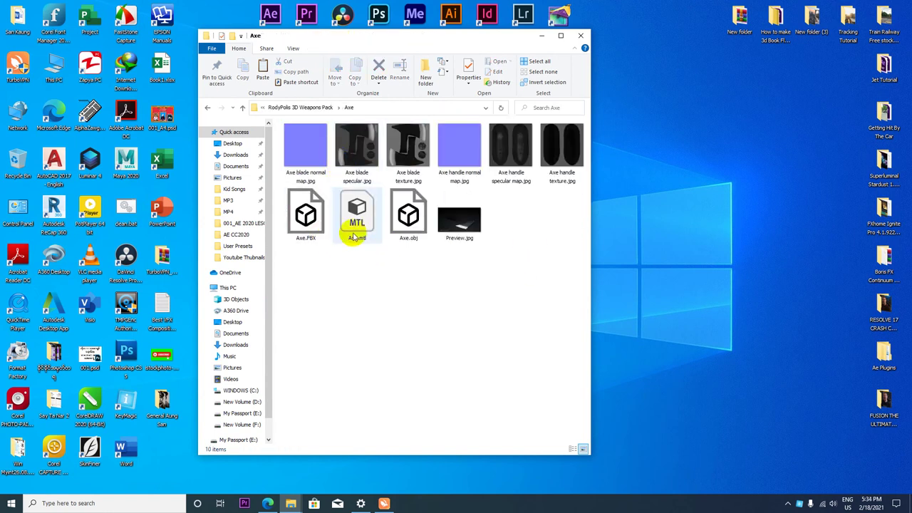
{"action": "left_click", "coordinate": [208, 108]}
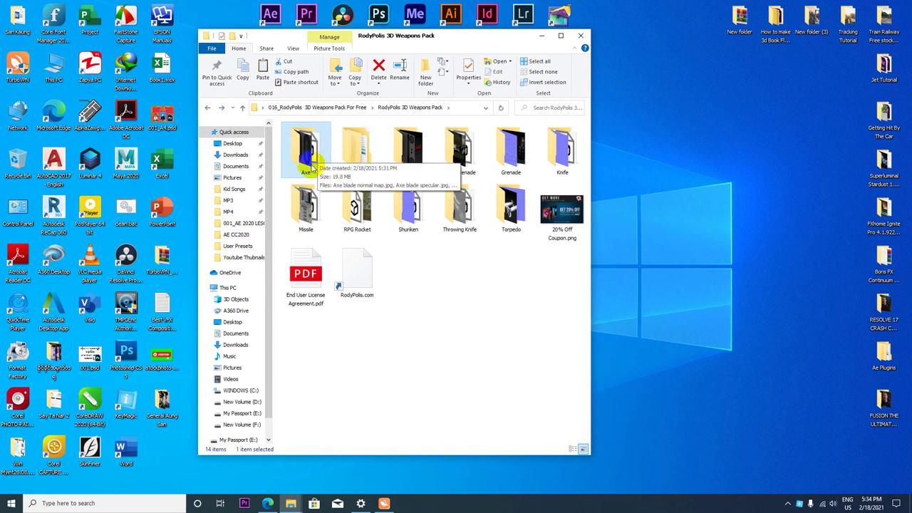
{"action": "left_click", "coordinate": [206, 107]}
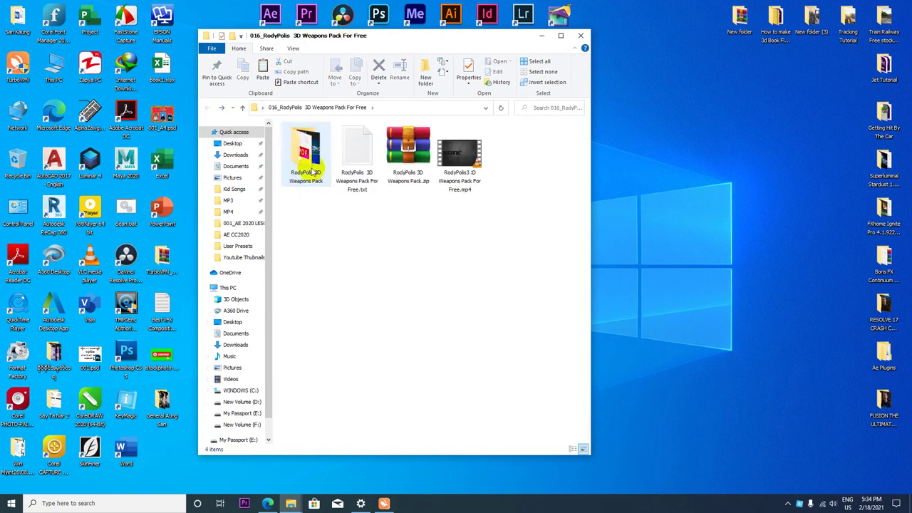
Copy the RodyPolis 3D Weapons Pack folder and open This PC in another window.
{"action": "right_click", "coordinate": [308, 151]}
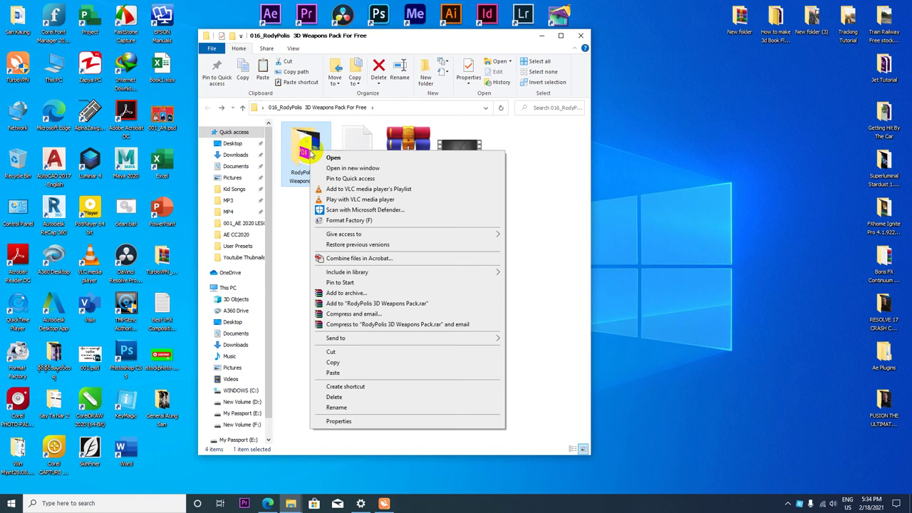
{"action": "left_click", "coordinate": [339, 363]}
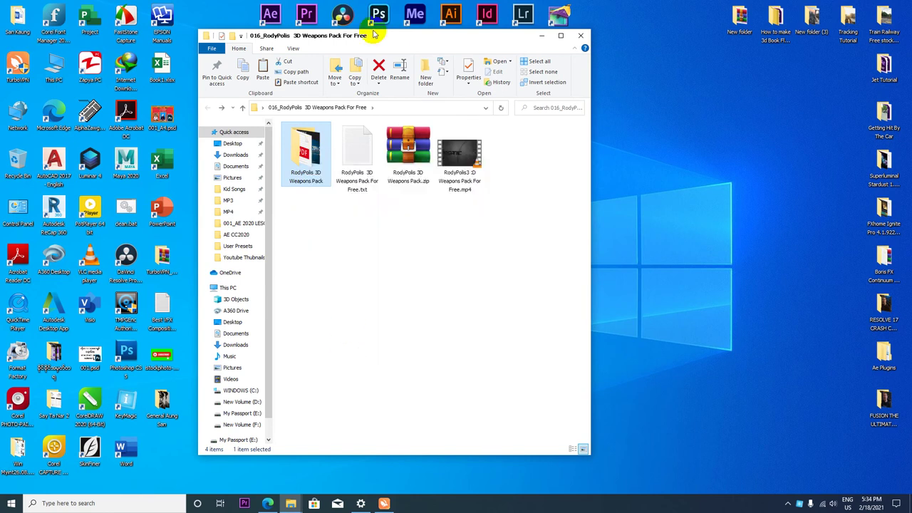
{"action": "left_click_drag", "start_coordinate": [357, 36], "coordinate": [580, 31]}
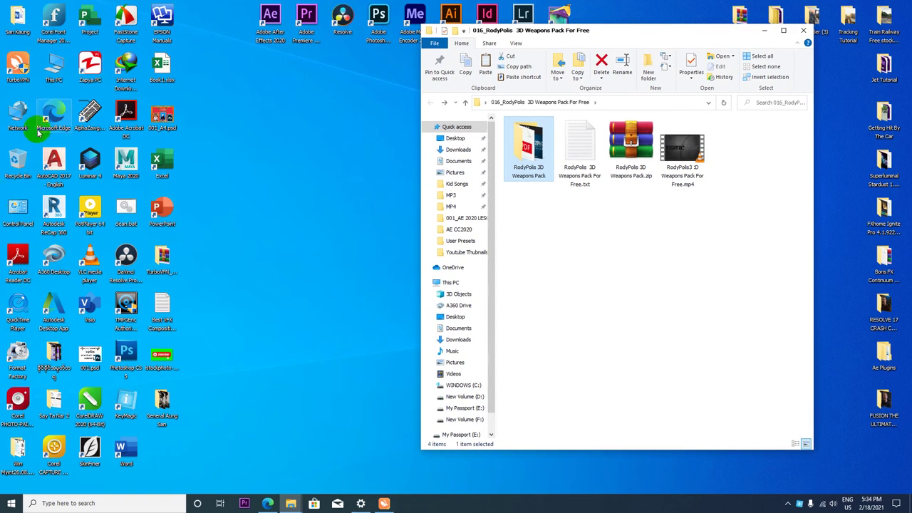
{"action": "double_click", "coordinate": [56, 69]}
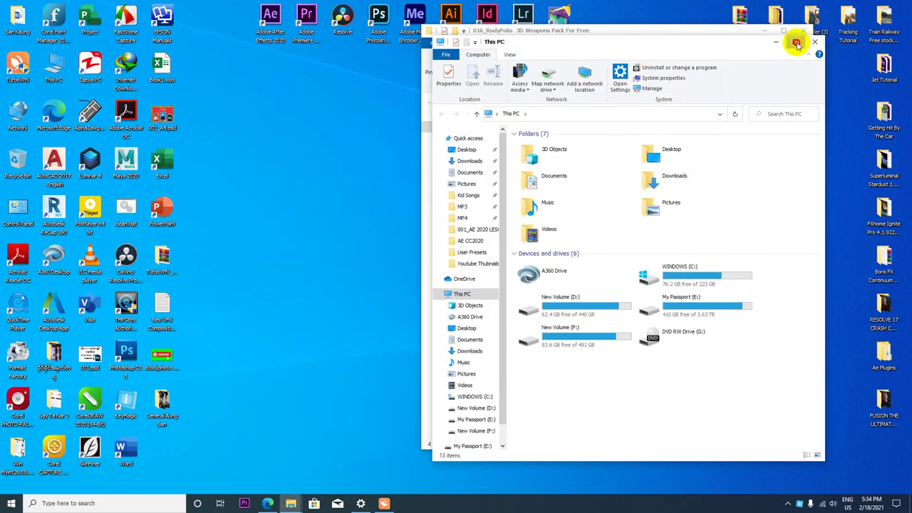
Maximize This PC and navigate to Documents\VideoCopilot\Models.
{"action": "left_click", "coordinate": [788, 31]}
{"action": "double_click", "coordinate": [266, 193]}
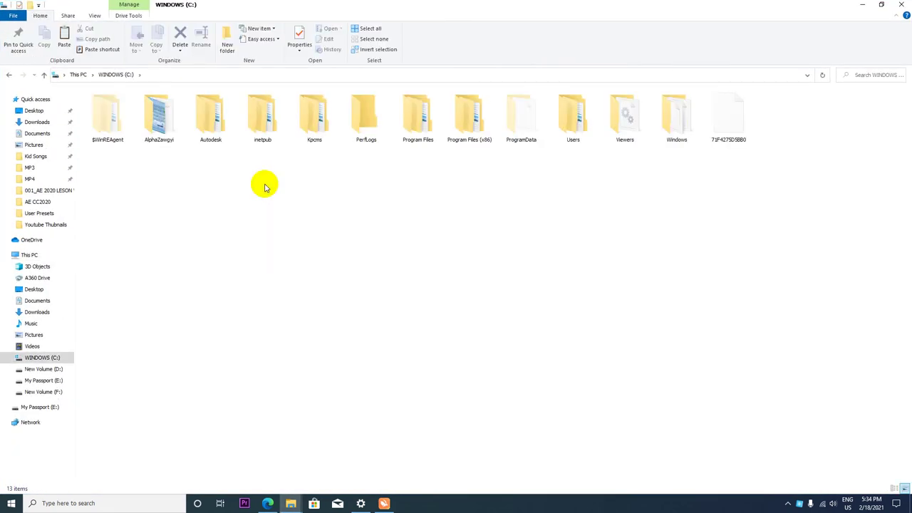
{"action": "left_click", "coordinate": [7, 72]}
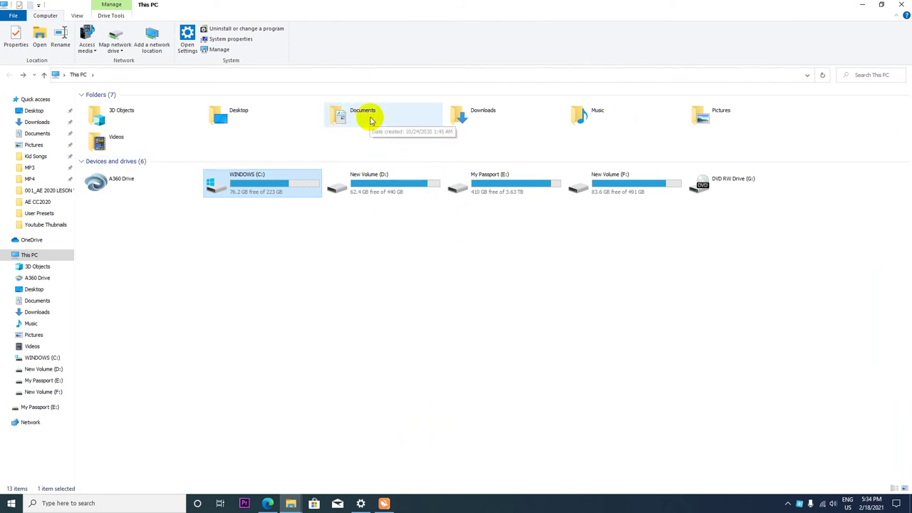
{"action": "double_click", "coordinate": [367, 116]}
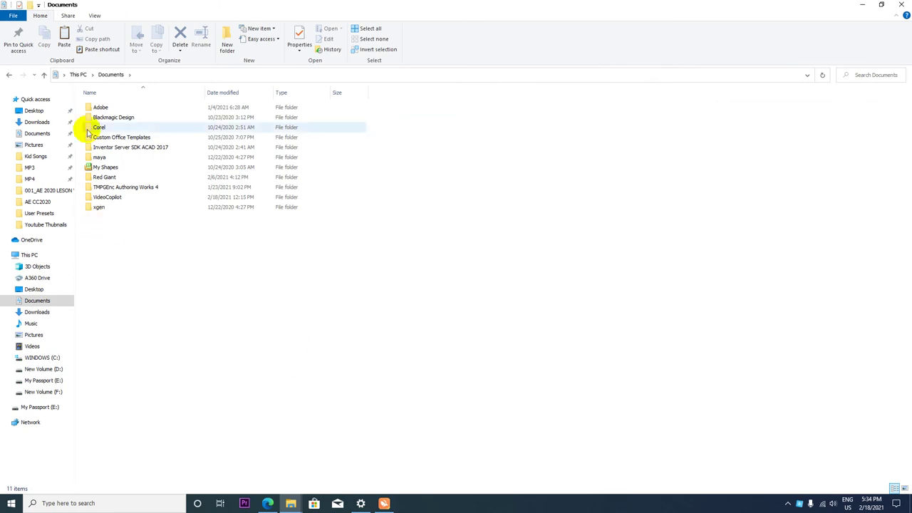
{"action": "double_click", "coordinate": [112, 198]}
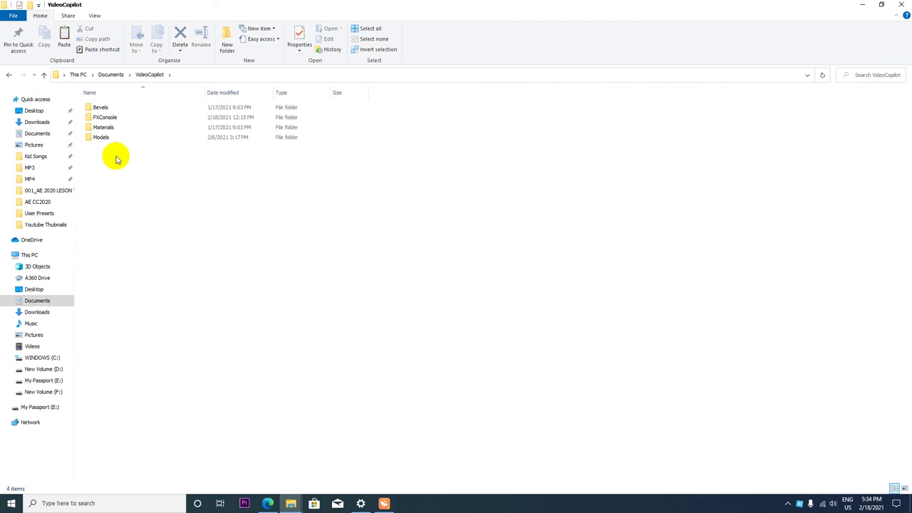
{"action": "left_click", "coordinate": [102, 138]}
{"action": "left_click", "coordinate": [105, 129]}
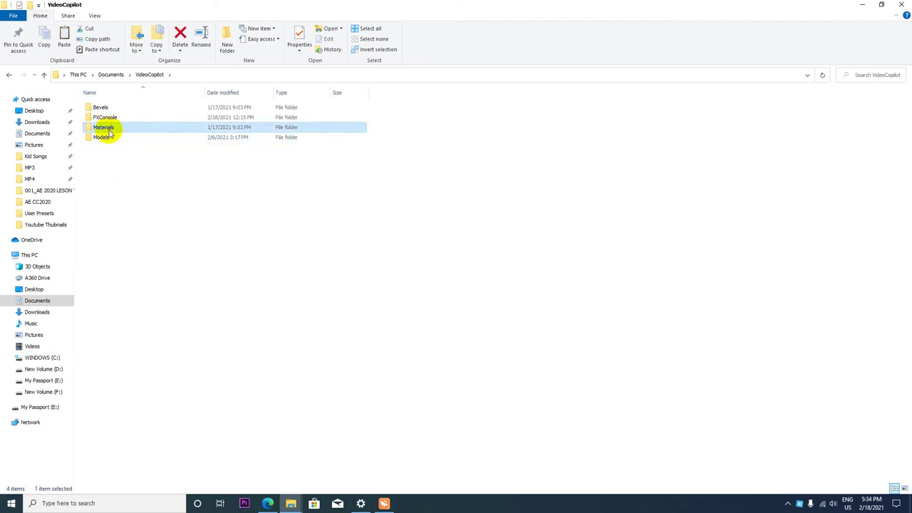
{"action": "double_click", "coordinate": [104, 139]}
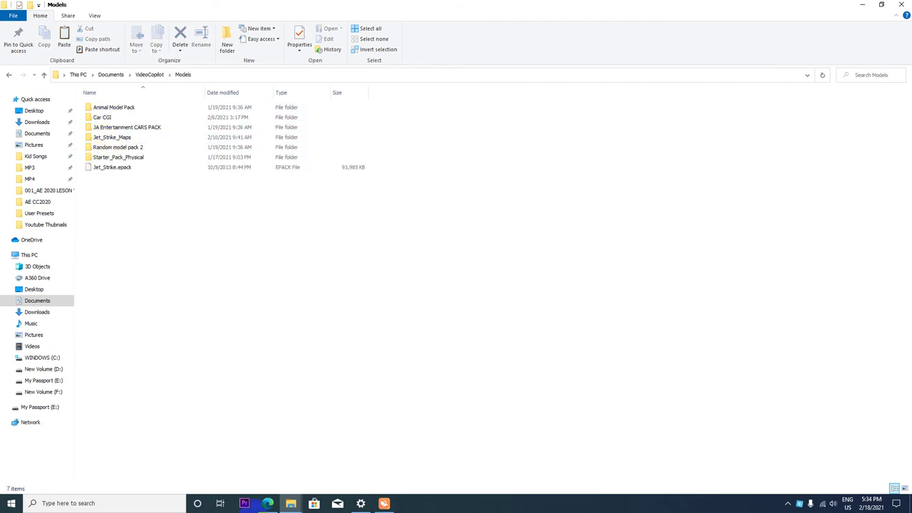
Paste the RodyPolis 3D Weapons Pack folder into Models and close both Explorer windows.
{"action": "right_click", "coordinate": [124, 223]}
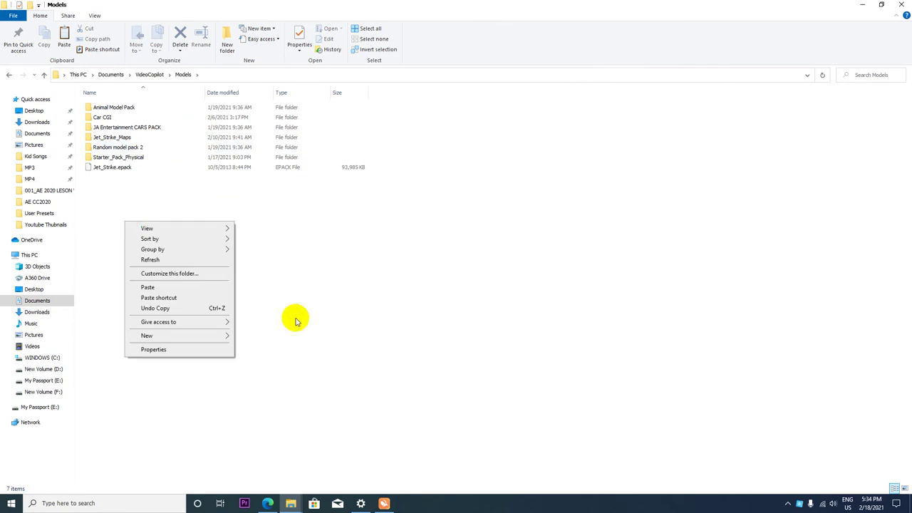
{"action": "left_click", "coordinate": [148, 288]}
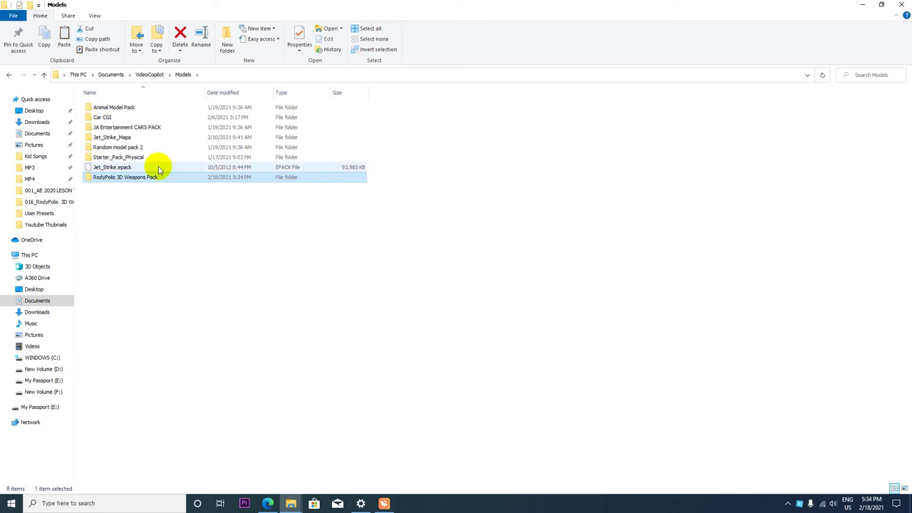
{"action": "left_click", "coordinate": [897, 5]}
{"action": "right_click", "coordinate": [319, 159]}
{"action": "left_click", "coordinate": [341, 191]}
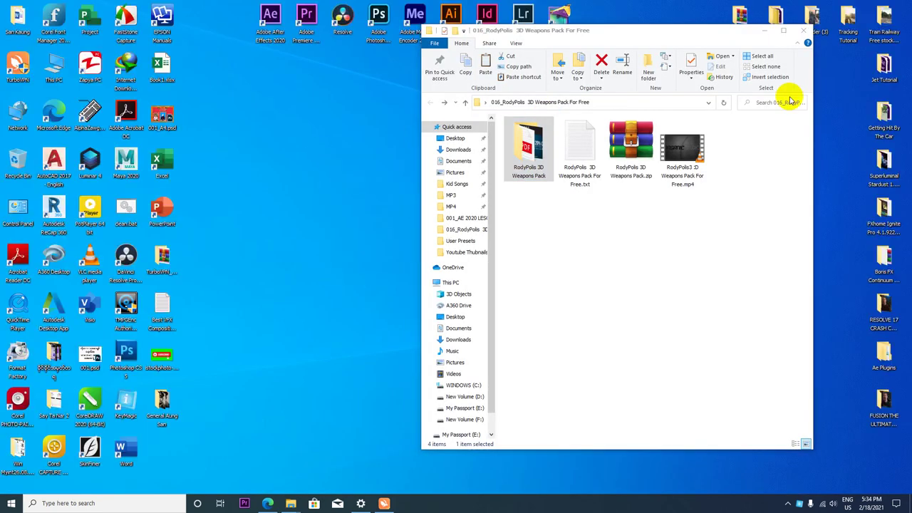
{"action": "left_click", "coordinate": [803, 31]}
Move the desktop folder aside and launch Adobe After Effects 2020 from its desktop shortcut.
{"action": "left_click_drag", "start_coordinate": [525, 163], "coordinate": [595, 163]}
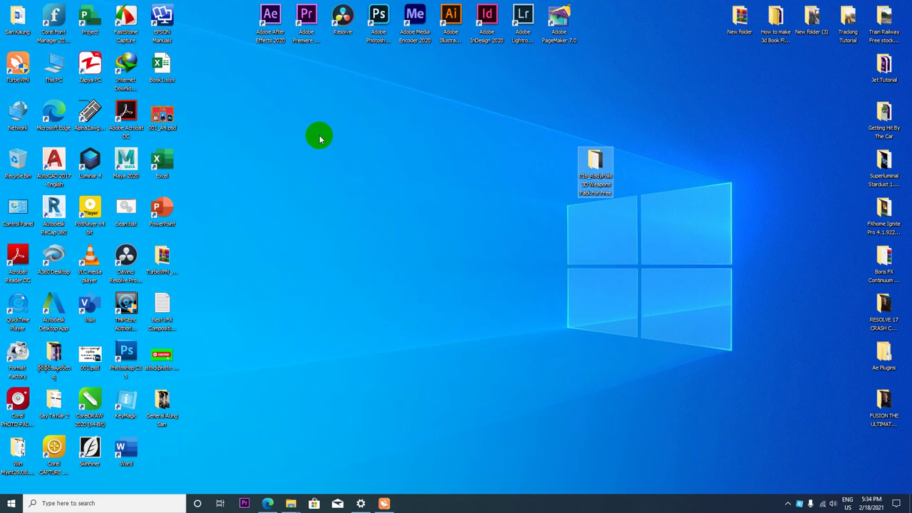
{"action": "left_click", "coordinate": [287, 24]}
{"action": "double_click", "coordinate": [287, 19]}
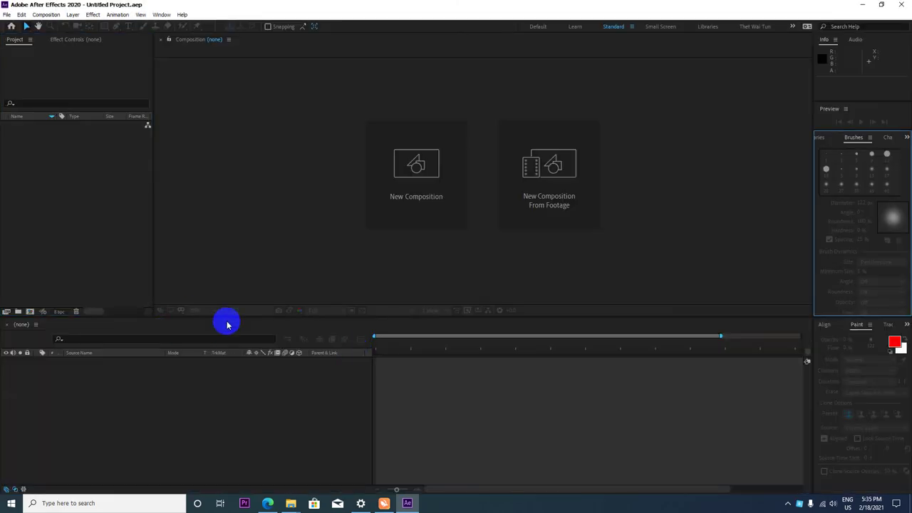
Create the 1920×1080 Rodypolis composition with a dark-blue solid layer named Element.
{"action": "left_click", "coordinate": [396, 175]}
{"action": "type", "text": "Rodypolis"}
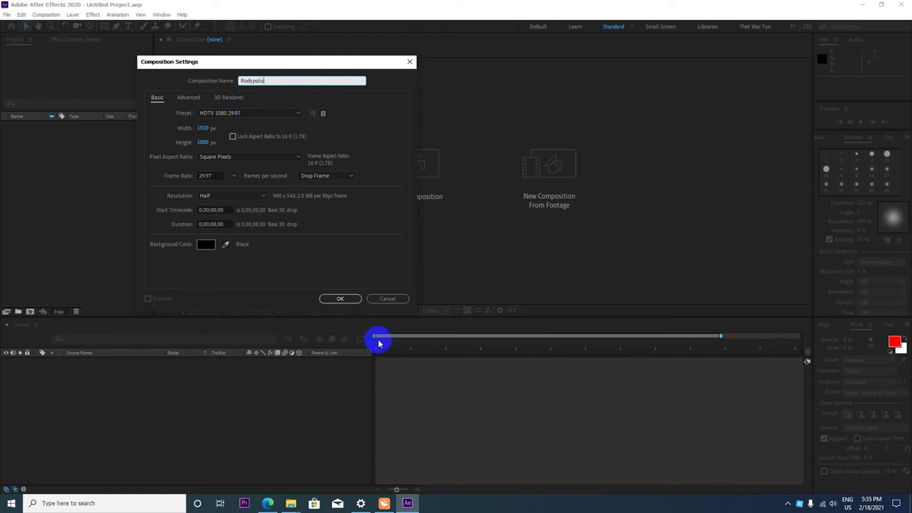
{"action": "left_click", "coordinate": [340, 299]}
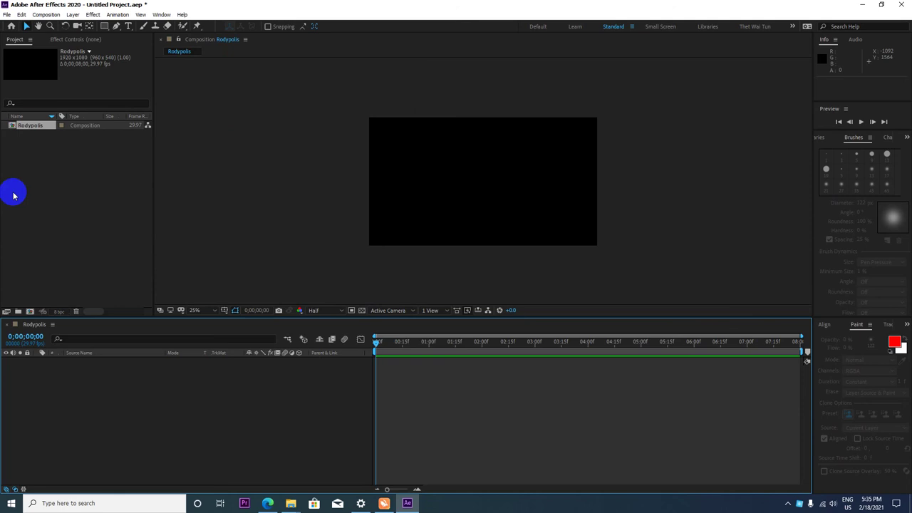
{"action": "right_click", "coordinate": [102, 401]}
{"action": "mouse_move", "coordinate": [204, 300]}
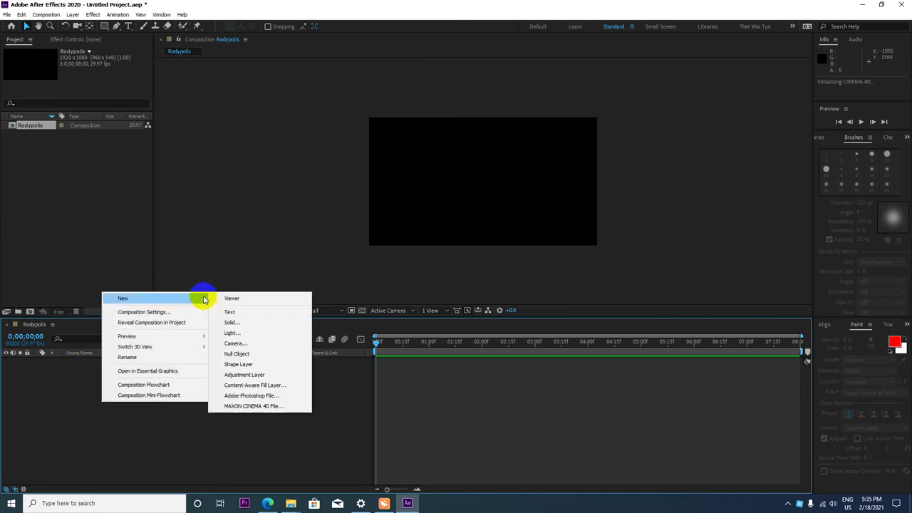
{"action": "left_click", "coordinate": [233, 323]}
{"action": "type", "text": "Element"}
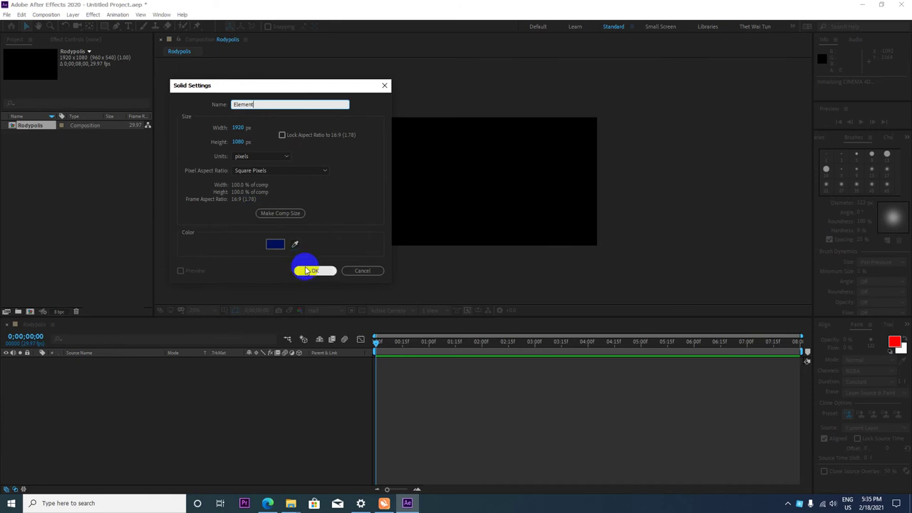
{"action": "left_click", "coordinate": [308, 270]}
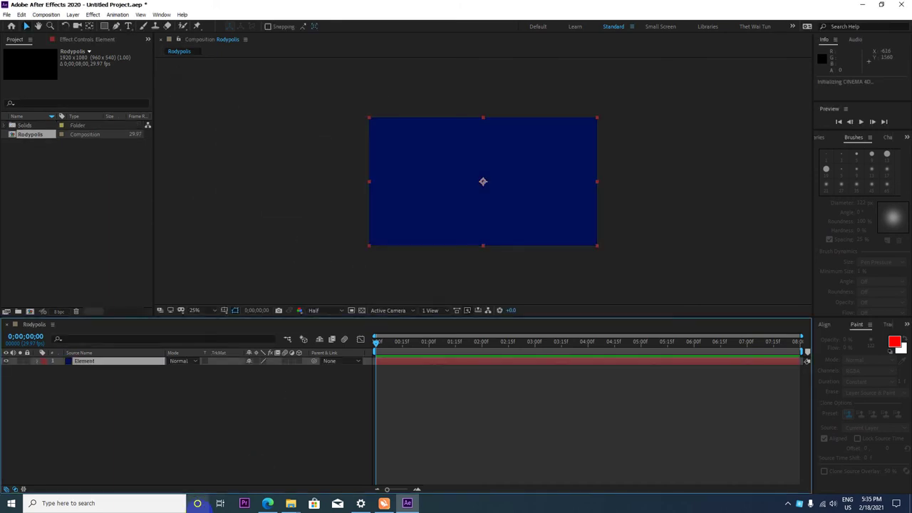
Apply Effect > Video Copilot > Element to the Element solid.
{"action": "left_click", "coordinate": [95, 15]}
{"action": "mouse_move", "coordinate": [218, 438]}
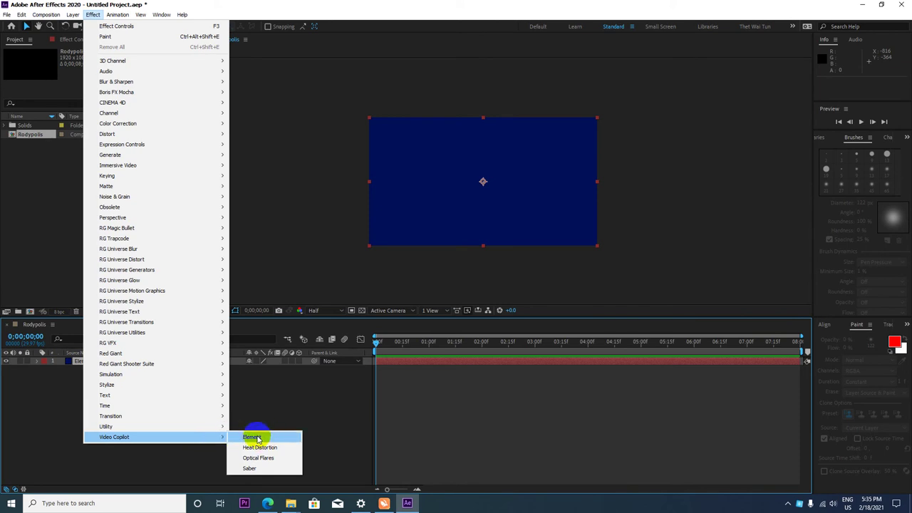
{"action": "left_click", "coordinate": [253, 438]}
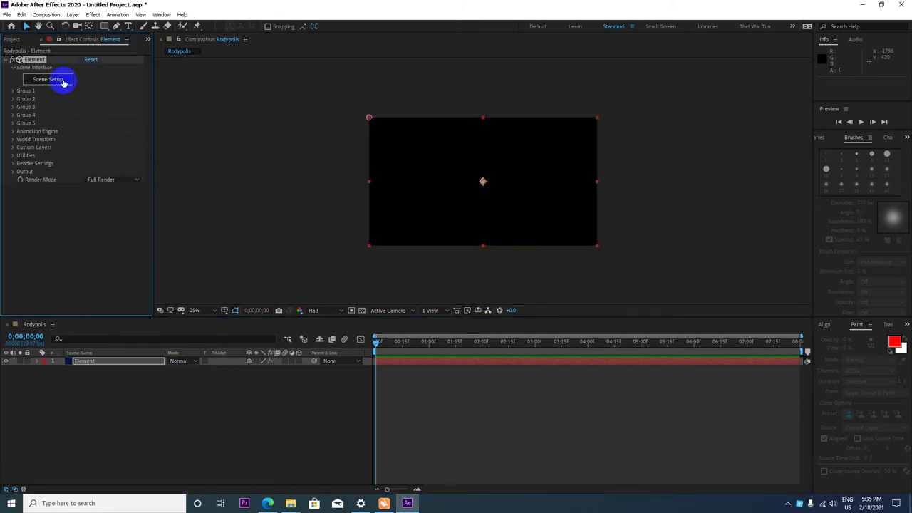
Open Element 3D Scene Setup and import the Axe model from the RodyPolis 3D Weapons Pack.
{"action": "left_click", "coordinate": [62, 82]}
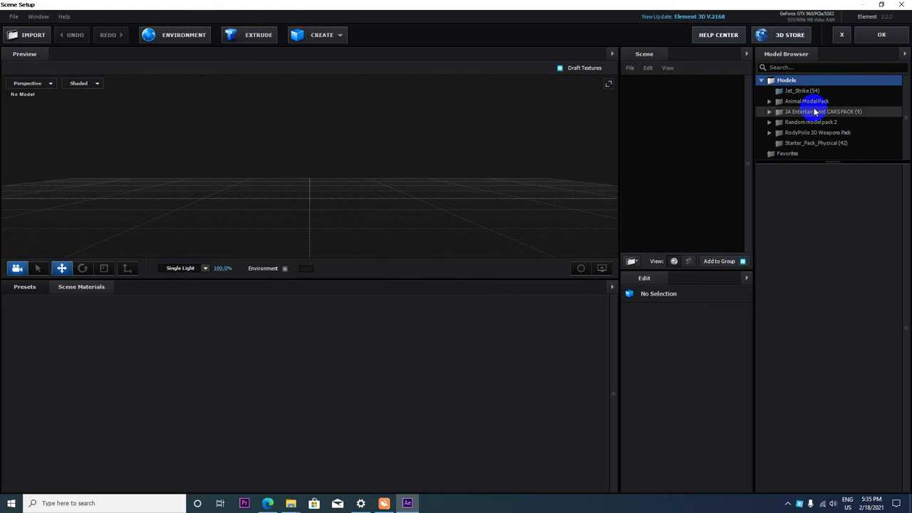
{"action": "left_click_drag", "start_coordinate": [813, 161], "coordinate": [818, 175]}
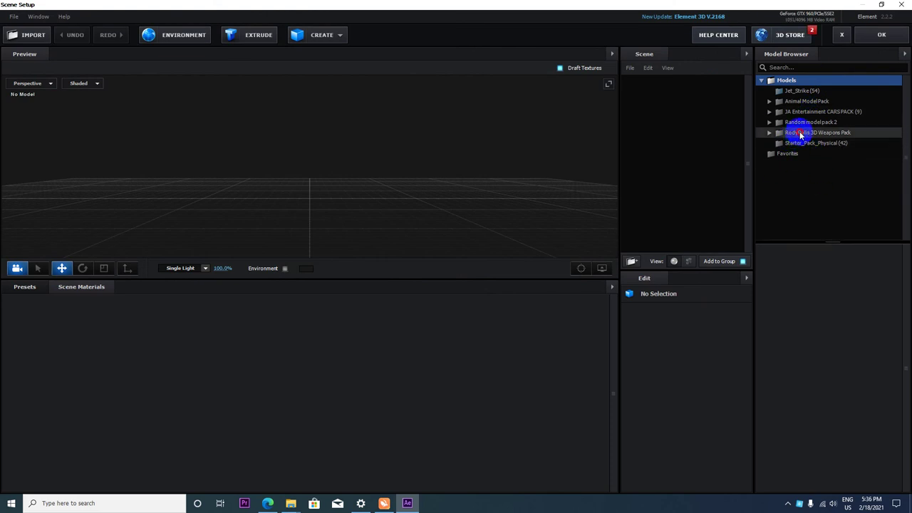
{"action": "double_click", "coordinate": [800, 134]}
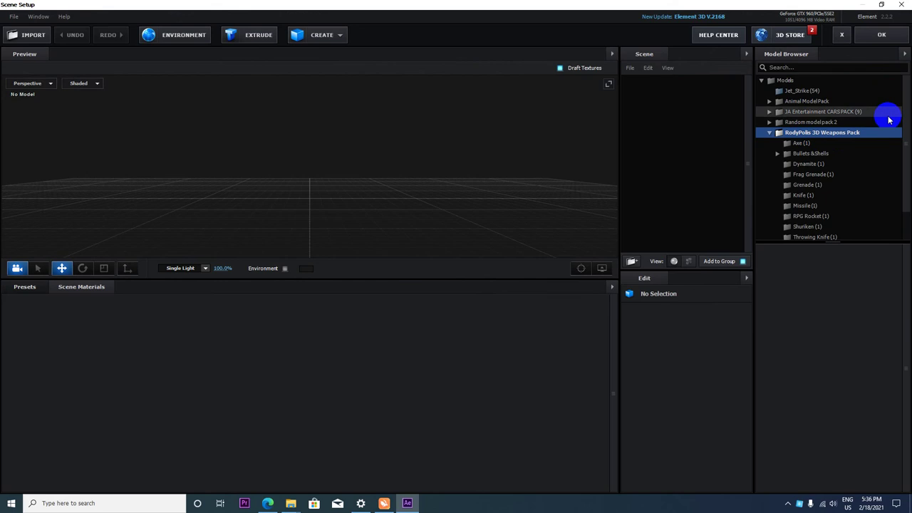
{"action": "left_click_drag", "start_coordinate": [903, 112], "coordinate": [904, 147]}
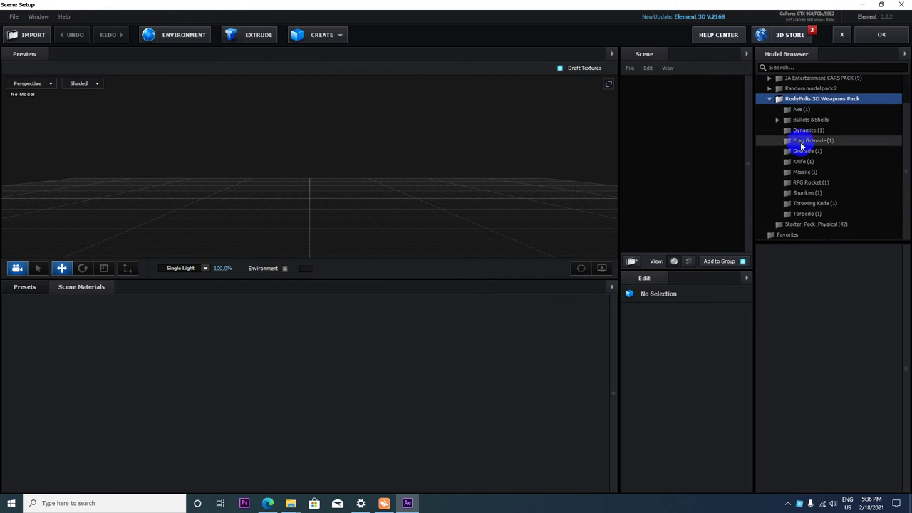
{"action": "left_click", "coordinate": [803, 111]}
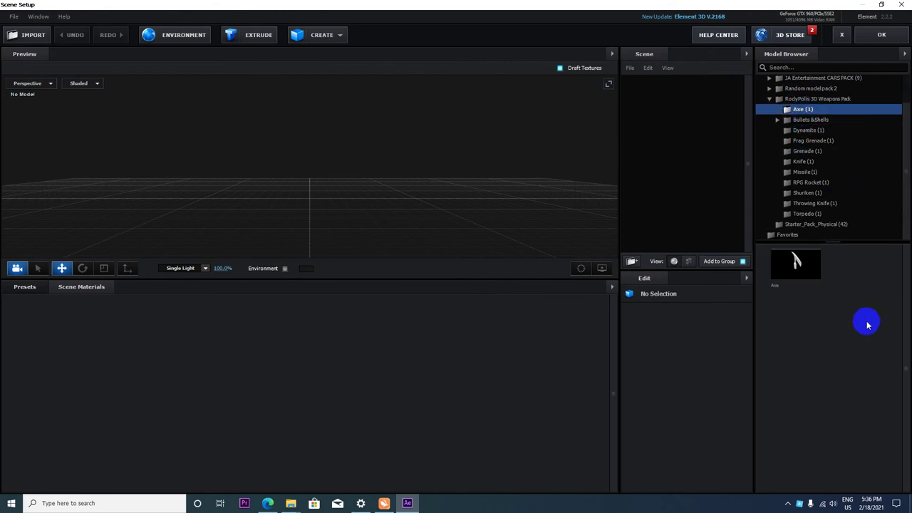
{"action": "left_click", "coordinate": [796, 264]}
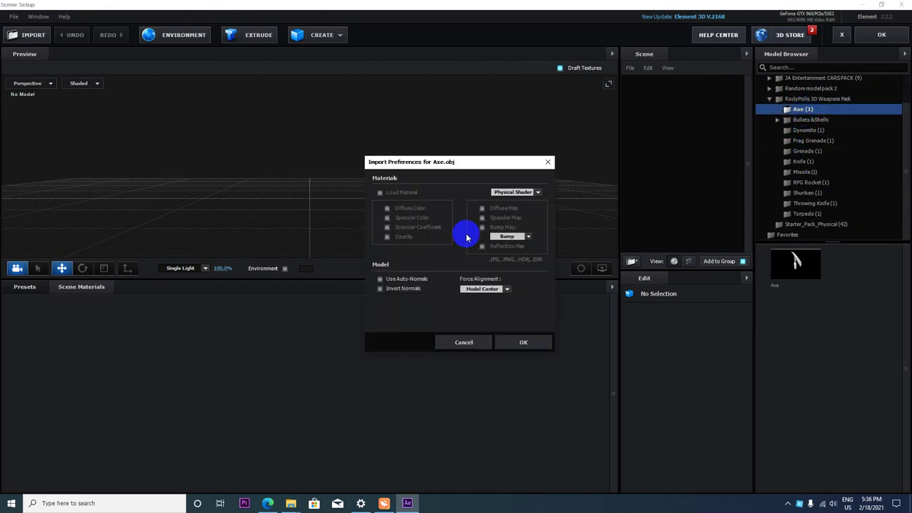
{"action": "left_click", "coordinate": [518, 343]}
Scale the Axe up to 1202% with the Scale tool, orbiting to inspect it.
{"action": "mouse_move", "coordinate": [316, 224]}
{"action": "left_mouse_down"}
{"action": "mouse_move", "coordinate": [314, 232]}
{"action": "mouse_move", "coordinate": [302, 191]}
{"action": "left_mouse_up"}
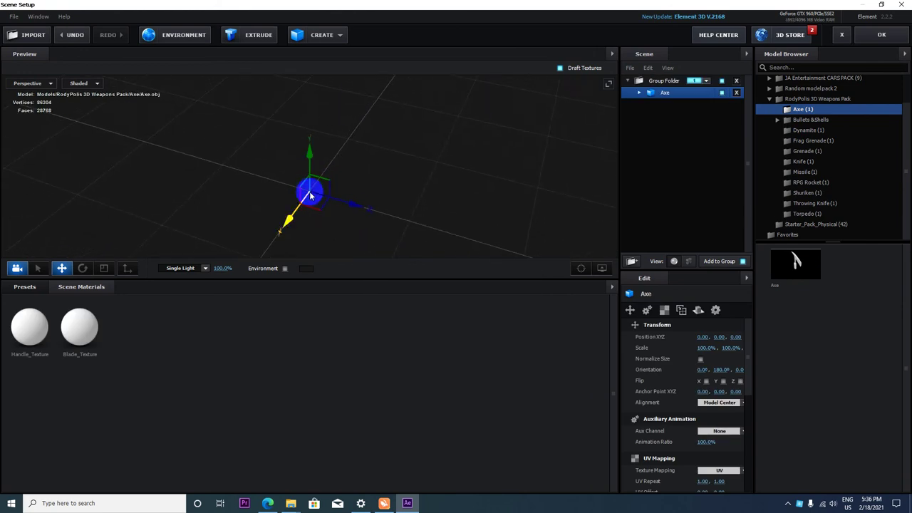
{"action": "left_click_drag", "start_coordinate": [312, 196], "coordinate": [311, 175]}
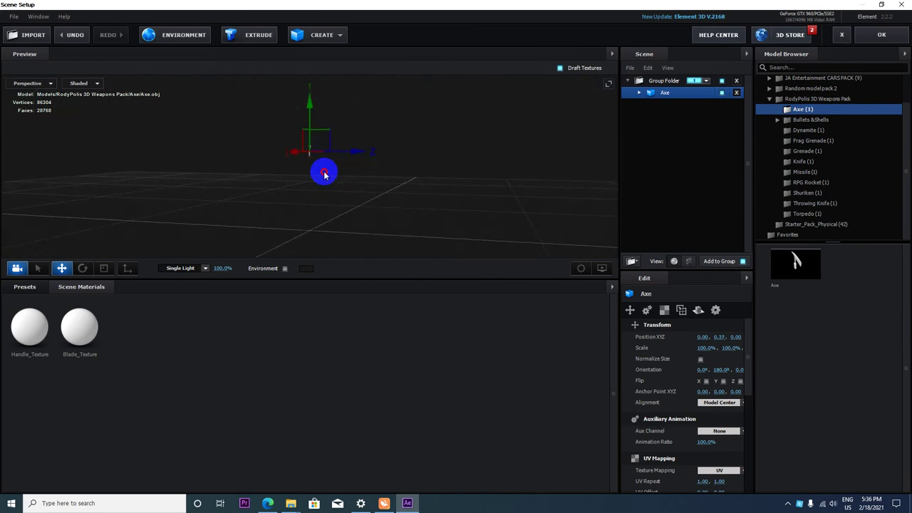
{"action": "left_click", "coordinate": [104, 268]}
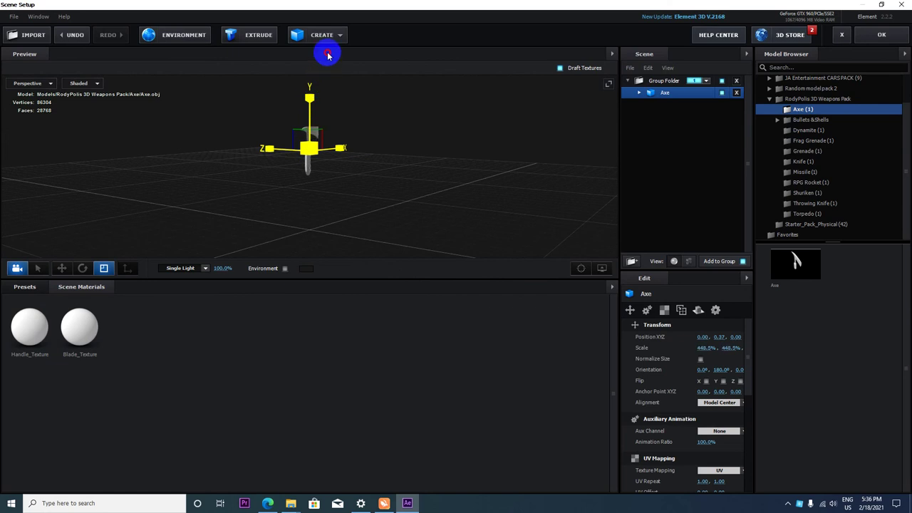
{"action": "left_click_drag", "start_coordinate": [310, 148], "coordinate": [367, 10]}
{"action": "left_click", "coordinate": [354, 223]}
{"action": "mouse_move", "coordinate": [354, 223]}
{"action": "left_mouse_down"}
{"action": "mouse_move", "coordinate": [376, 192]}
{"action": "mouse_move", "coordinate": [356, 193]}
{"action": "left_mouse_up"}
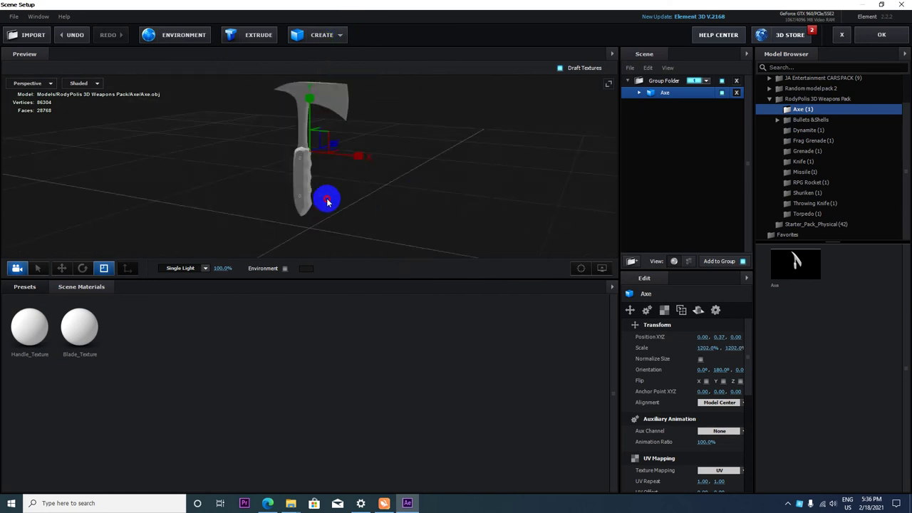
Preview the bullet, shotgun shell, dynamite, missile and knife models, then drag Frag Grenade into the scene.
{"action": "double_click", "coordinate": [818, 120]}
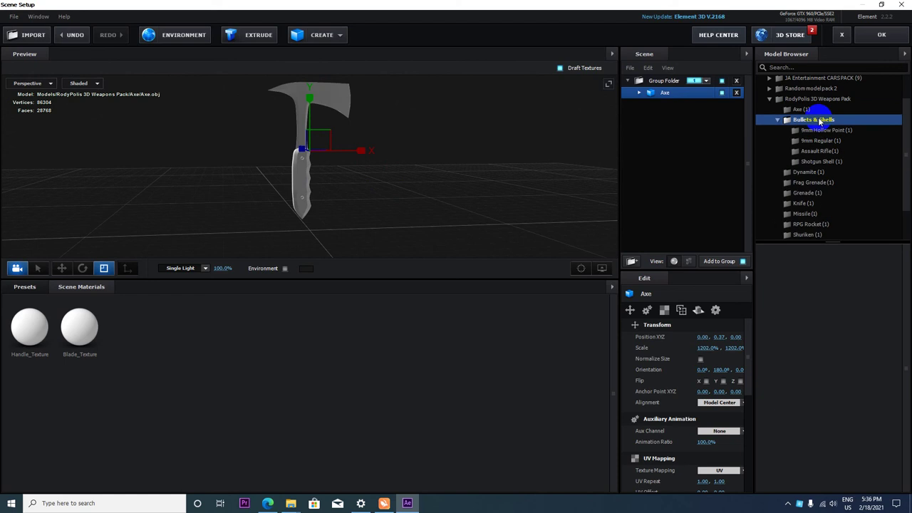
{"action": "left_click", "coordinate": [820, 130]}
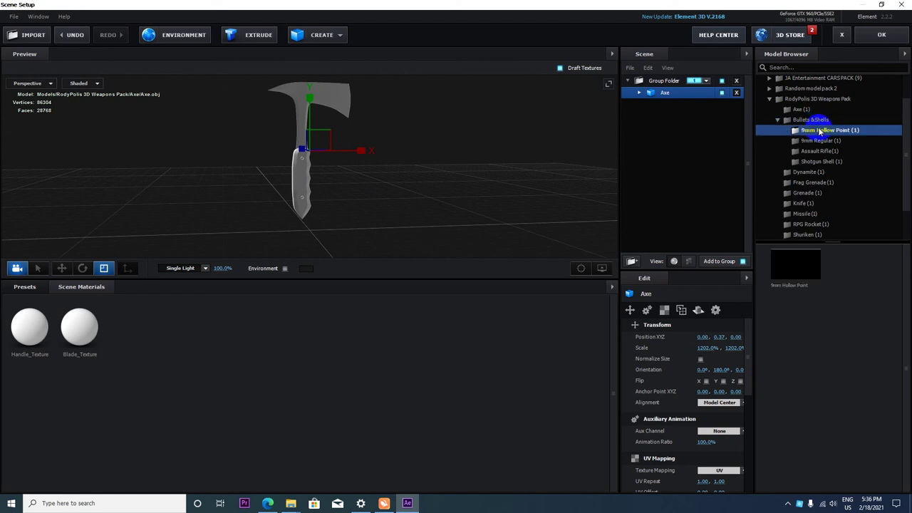
{"action": "left_click", "coordinate": [819, 141]}
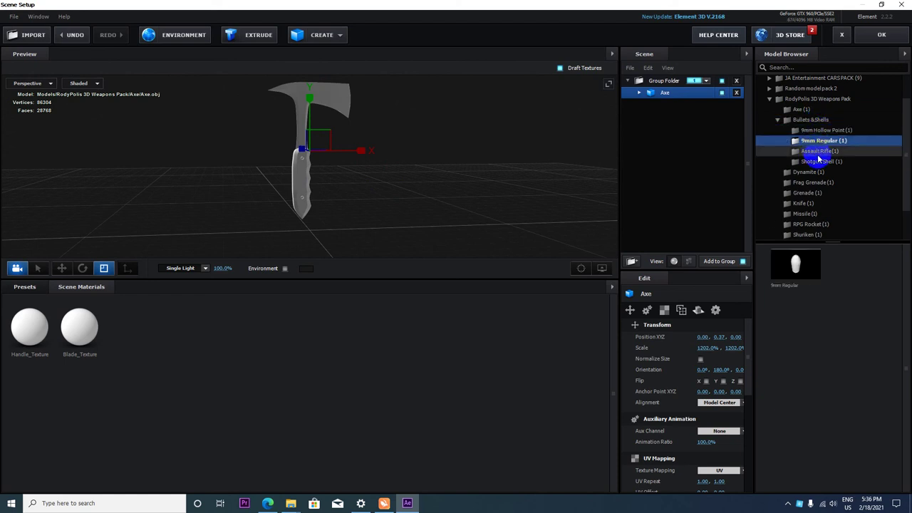
{"action": "left_click", "coordinate": [815, 151]}
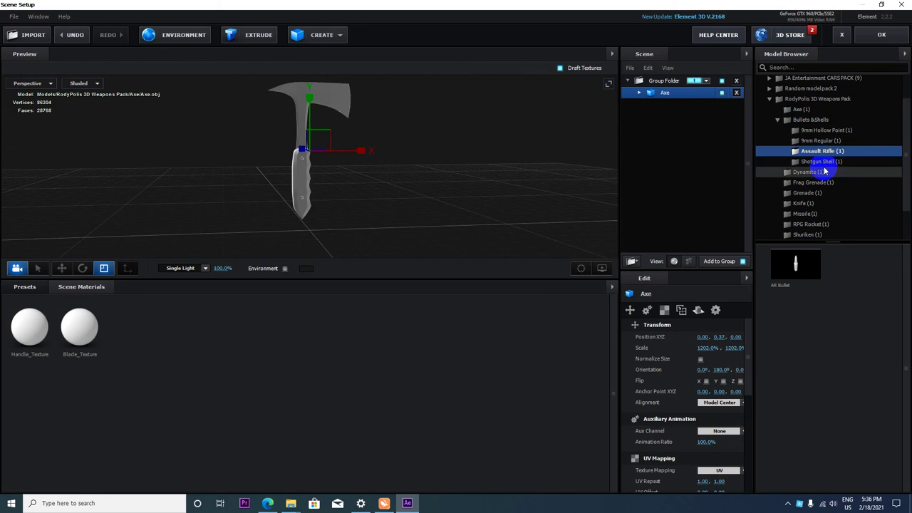
{"action": "left_click", "coordinate": [821, 162]}
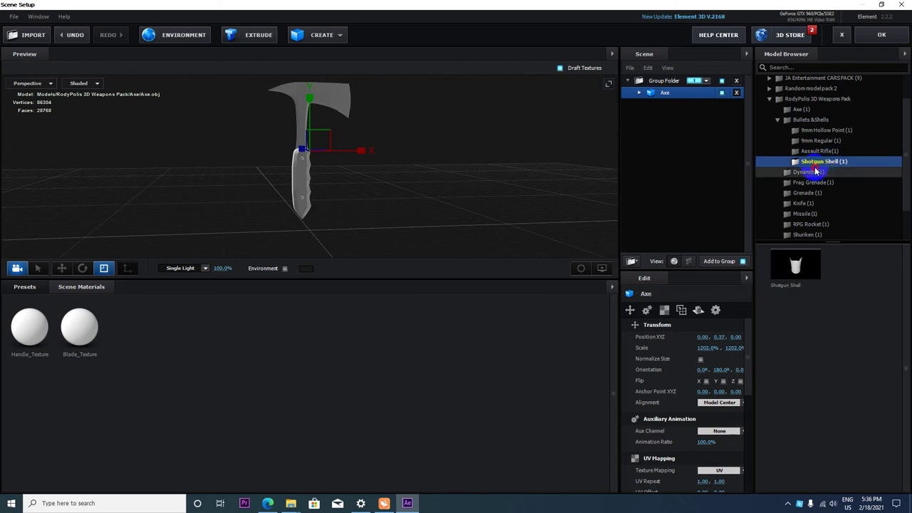
{"action": "left_click", "coordinate": [815, 171]}
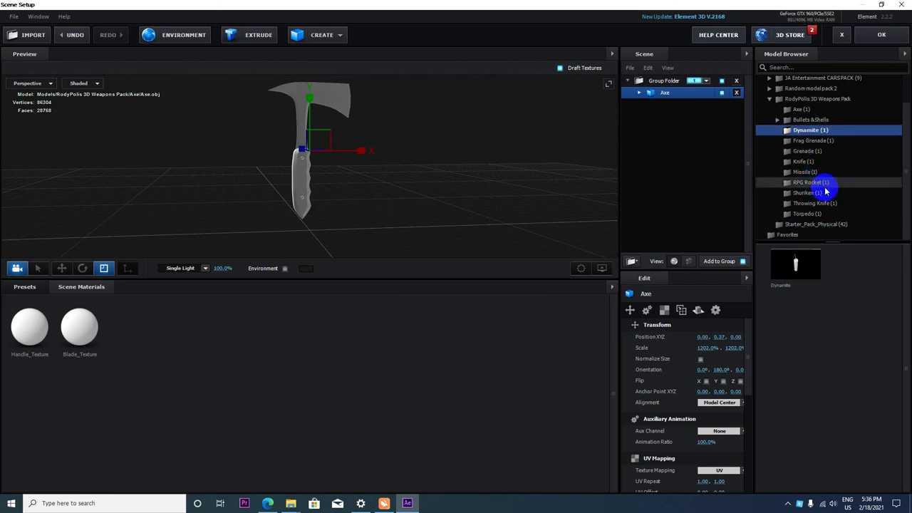
{"action": "left_click", "coordinate": [809, 173]}
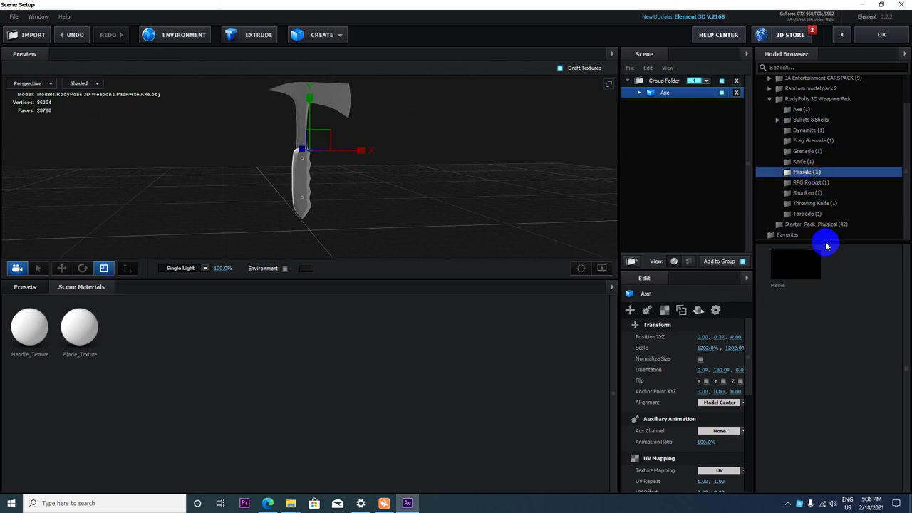
{"action": "left_click", "coordinate": [802, 162]}
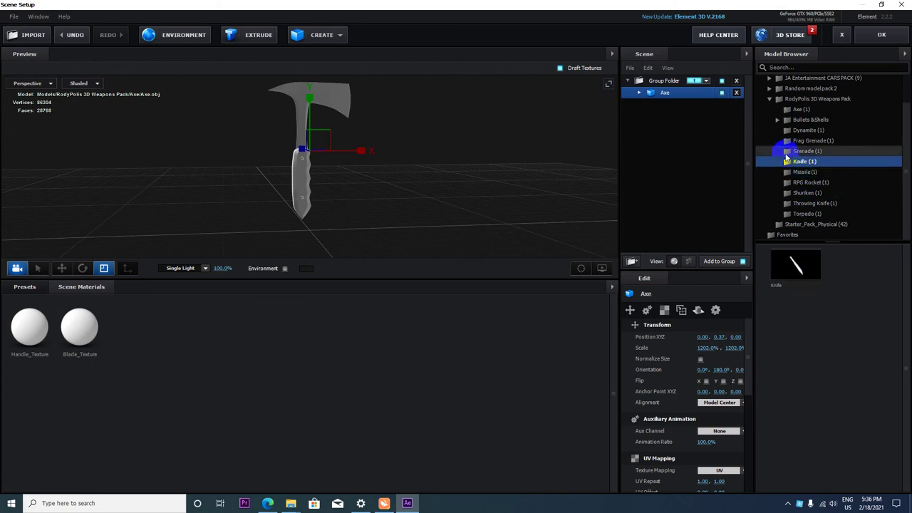
{"action": "left_click", "coordinate": [811, 142]}
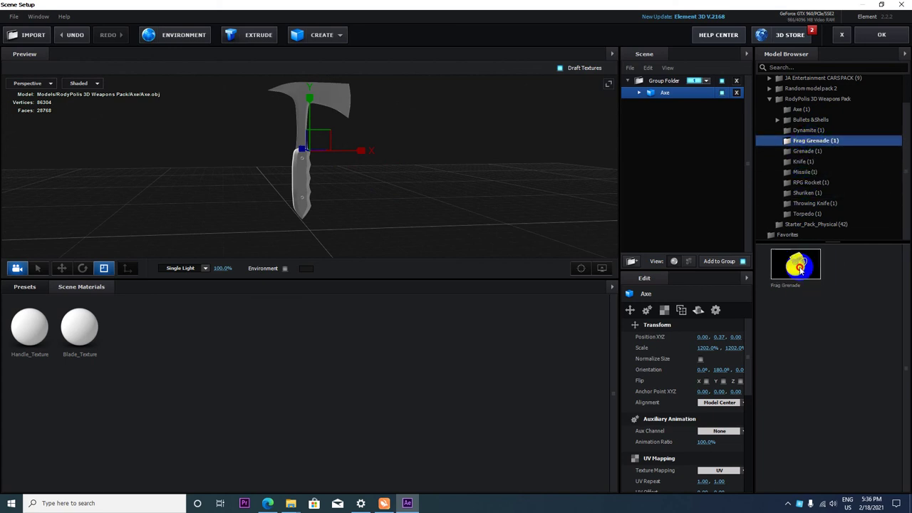
{"action": "left_click_drag", "start_coordinate": [798, 265], "coordinate": [309, 141]}
Import the Frag Grenade, delete the Axe, and raise the grenade slightly to Y 0.48.
{"action": "left_click", "coordinate": [523, 342]}
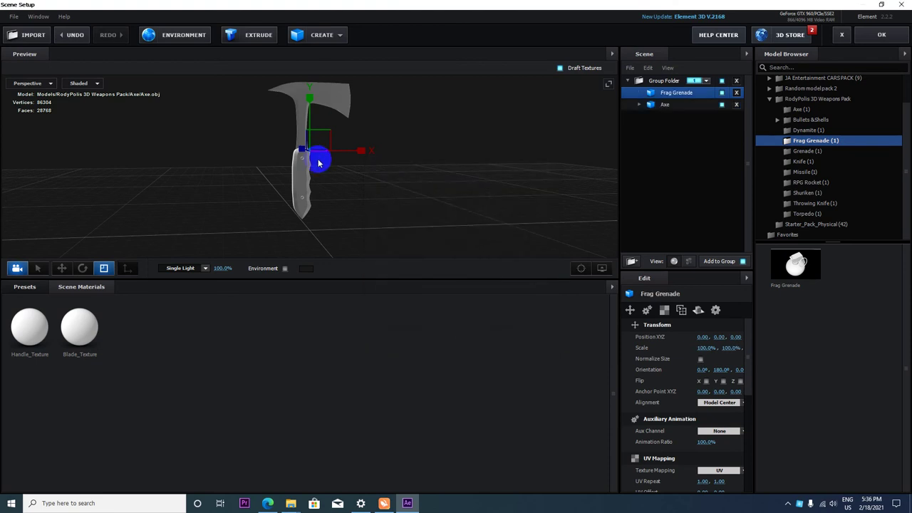
{"action": "left_click", "coordinate": [736, 105]}
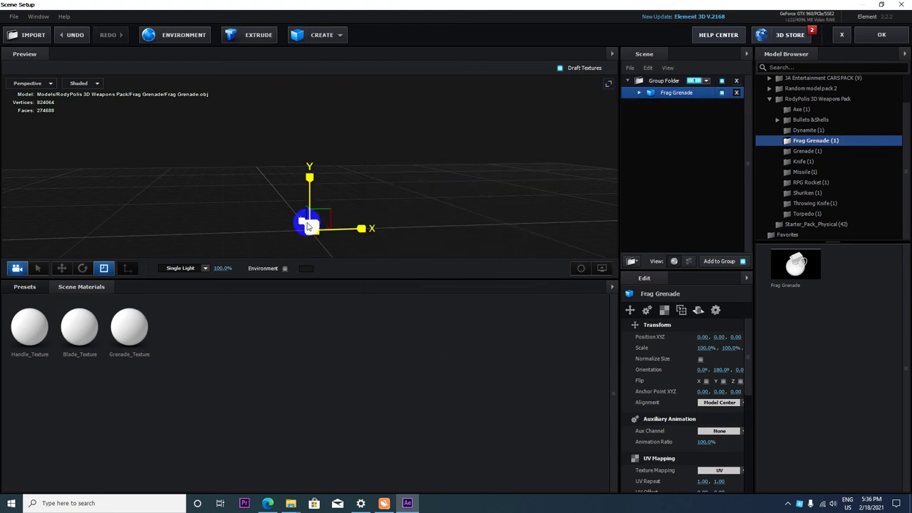
{"action": "mouse_move", "coordinate": [310, 228]}
{"action": "left_mouse_down"}
{"action": "mouse_move", "coordinate": [350, 204]}
{"action": "mouse_move", "coordinate": [267, 197]}
{"action": "mouse_move", "coordinate": [298, 237]}
{"action": "mouse_move", "coordinate": [350, 184]}
{"action": "left_mouse_up"}
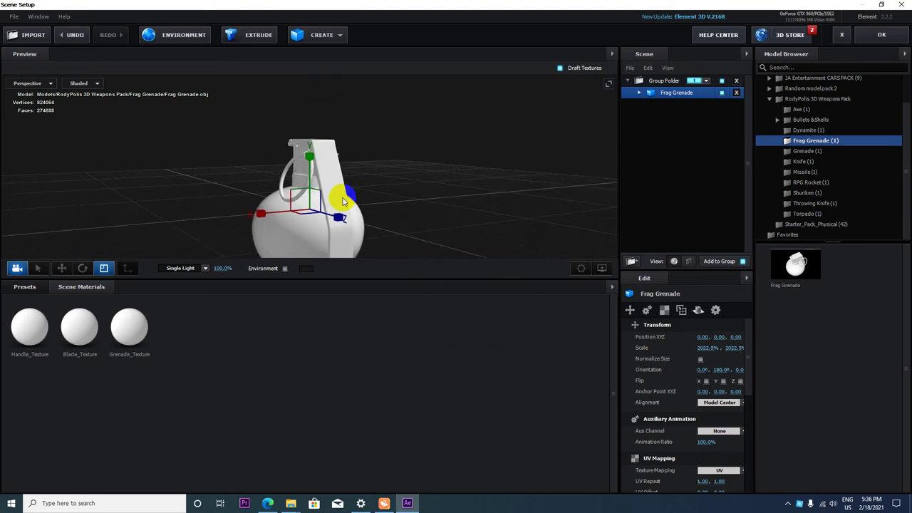
{"action": "left_click", "coordinate": [61, 268]}
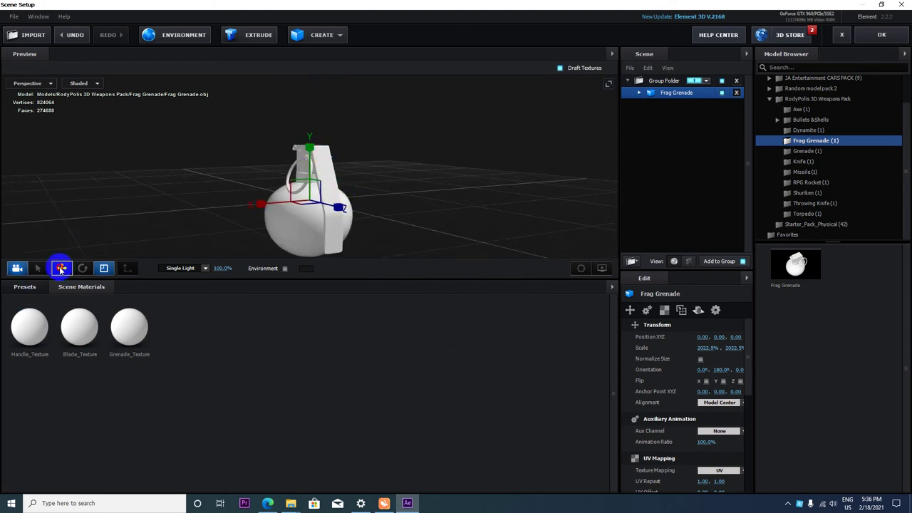
{"action": "mouse_move", "coordinate": [311, 154]}
{"action": "left_mouse_down"}
{"action": "mouse_move", "coordinate": [350, 210]}
{"action": "mouse_move", "coordinate": [446, 204]}
{"action": "mouse_move", "coordinate": [379, 226]}
{"action": "left_mouse_up"}
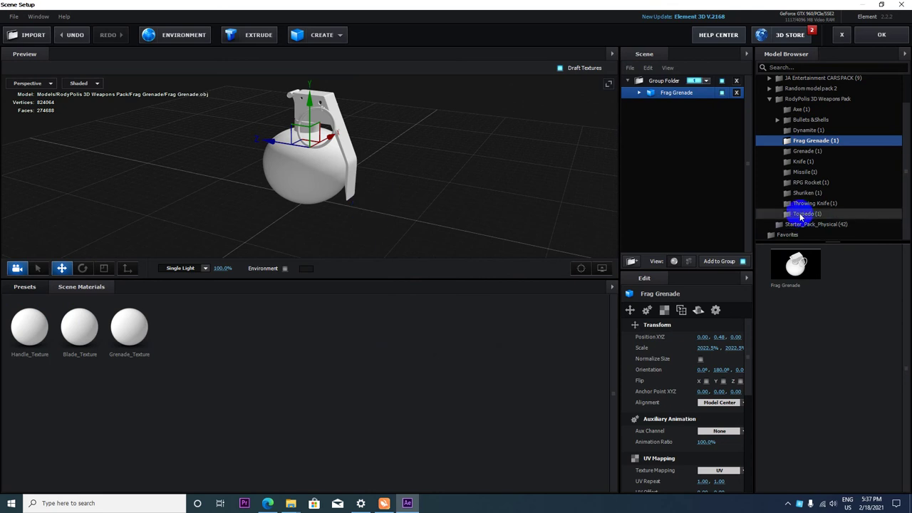
Add the RPG Rocket model from the RodyPolis 3D Weapons Pack to the scene.
{"action": "left_click", "coordinate": [803, 225]}
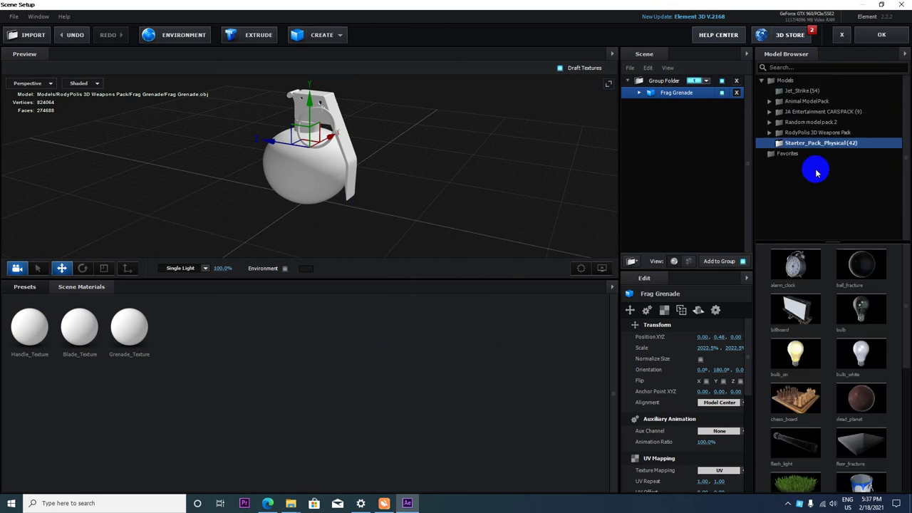
{"action": "left_click", "coordinate": [812, 133]}
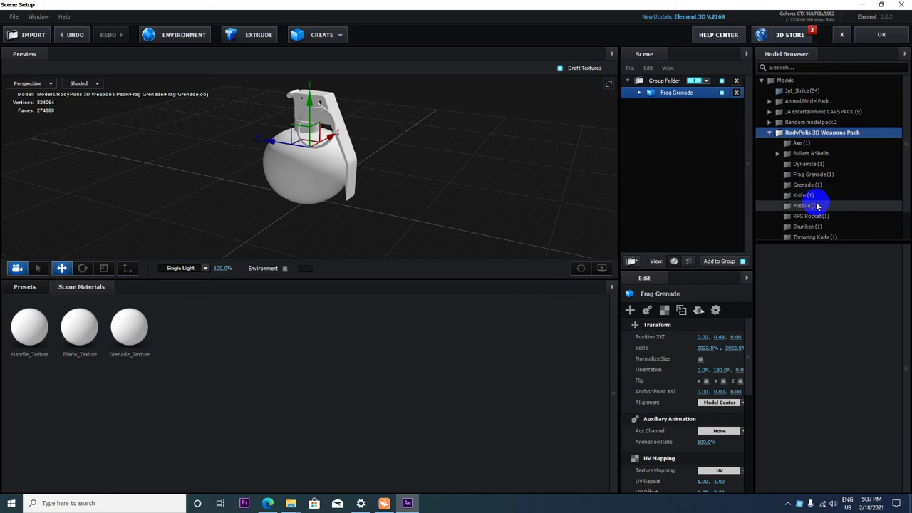
{"action": "left_click", "coordinate": [811, 216]}
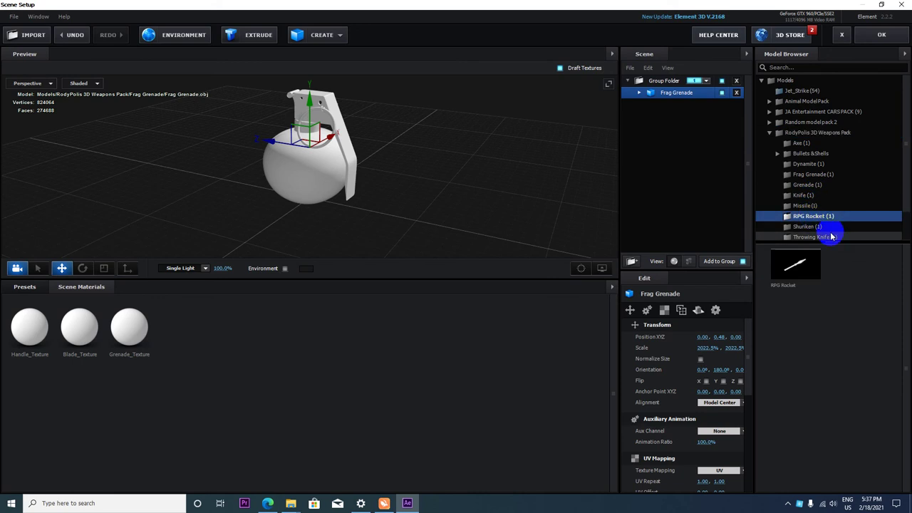
{"action": "left_click", "coordinate": [800, 268]}
{"action": "left_click", "coordinate": [528, 343]}
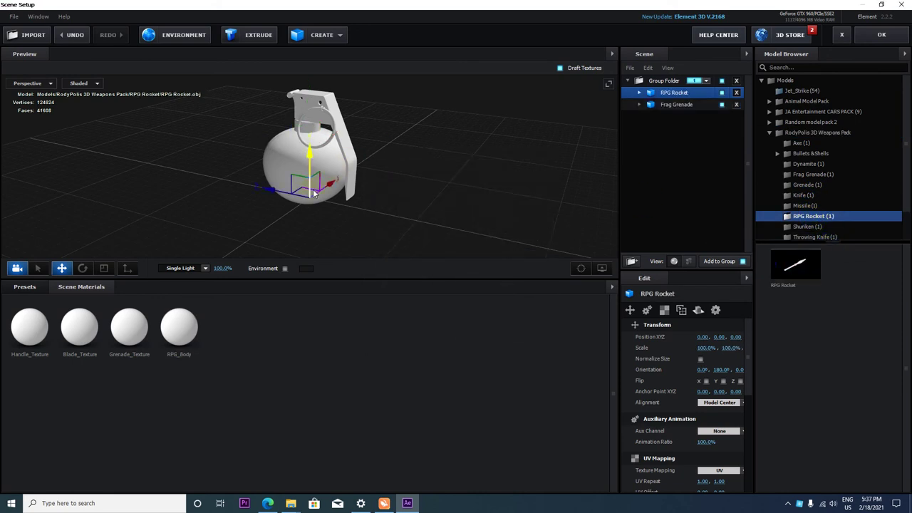
Slide the Frag Grenade sideways and move the RPG Rocket to the scene centre, slightly raised.
{"action": "mouse_move", "coordinate": [330, 184]}
{"action": "left_mouse_down"}
{"action": "mouse_move", "coordinate": [475, 130]}
{"action": "mouse_move", "coordinate": [369, 171]}
{"action": "mouse_move", "coordinate": [231, 143]}
{"action": "mouse_move", "coordinate": [238, 154]}
{"action": "left_mouse_up"}
{"action": "scroll", "coordinate": [455, 132], "scroll_direction": "down", "scroll_amount": 2}
{"action": "scroll", "coordinate": [449, 127], "scroll_direction": "down", "scroll_amount": 2}
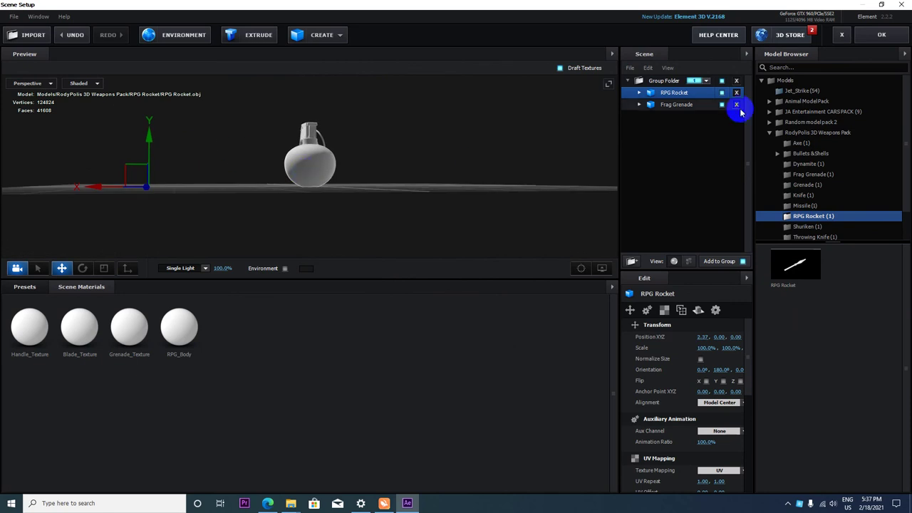
{"action": "left_click", "coordinate": [678, 106]}
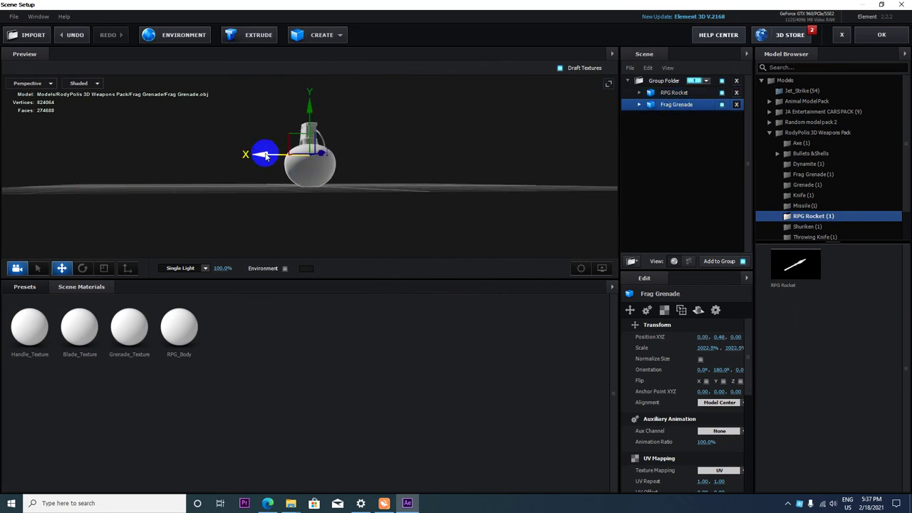
{"action": "left_click_drag", "start_coordinate": [265, 155], "coordinate": [398, 156]}
{"action": "left_click", "coordinate": [675, 93]}
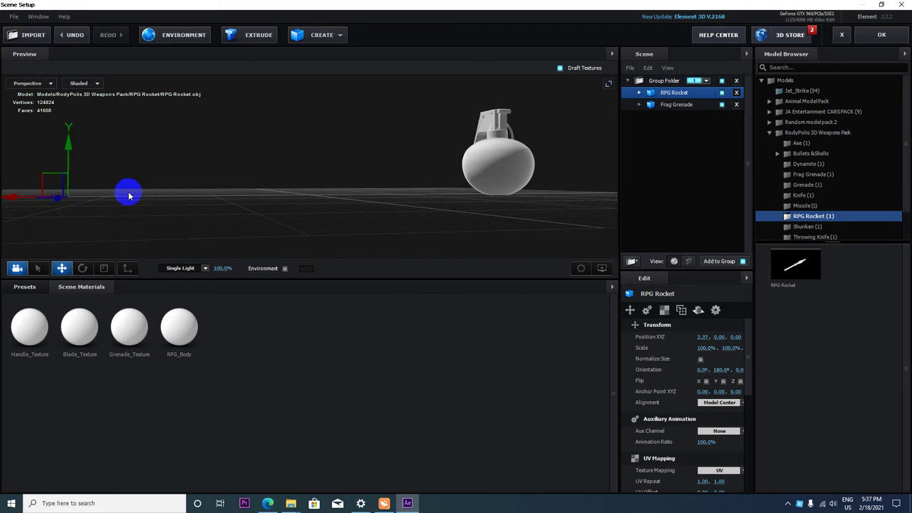
{"action": "left_click_drag", "start_coordinate": [189, 194], "coordinate": [55, 198]}
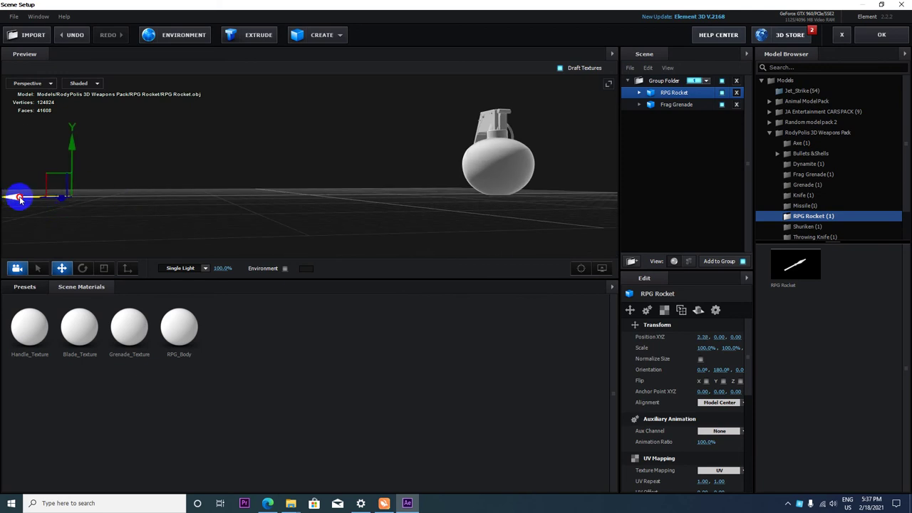
{"action": "mouse_move", "coordinate": [20, 200]}
{"action": "left_mouse_down"}
{"action": "mouse_move", "coordinate": [360, 205]}
{"action": "mouse_move", "coordinate": [342, 116]}
{"action": "left_mouse_up"}
{"action": "left_click_drag", "start_coordinate": [363, 189], "coordinate": [456, 201]}
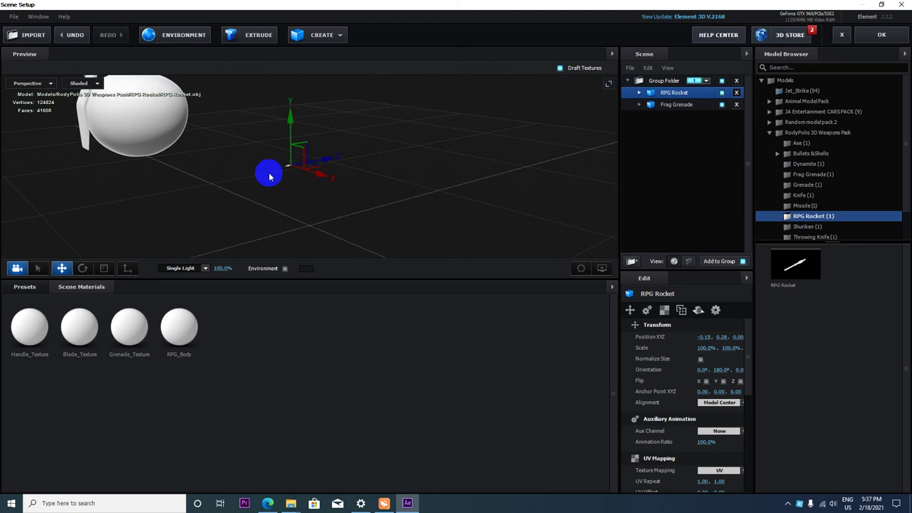
{"action": "mouse_move", "coordinate": [270, 176]}
{"action": "left_mouse_down"}
{"action": "mouse_move", "coordinate": [295, 184]}
{"action": "mouse_move", "coordinate": [264, 175]}
{"action": "left_mouse_up"}
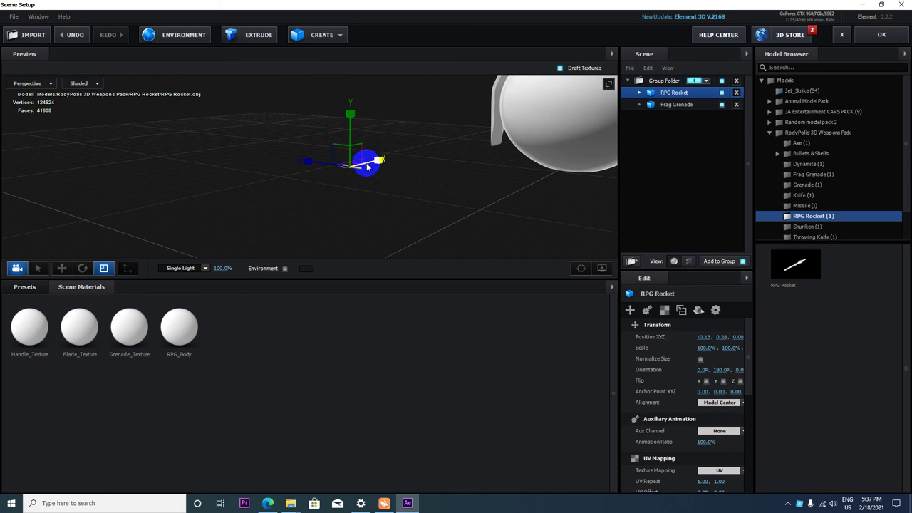
Scale the RPG Rocket up to about 1270%.
{"action": "mouse_move", "coordinate": [350, 159]}
{"action": "left_mouse_down"}
{"action": "mouse_move", "coordinate": [284, 199]}
{"action": "mouse_move", "coordinate": [316, 204]}
{"action": "mouse_move", "coordinate": [265, 199]}
{"action": "mouse_move", "coordinate": [273, 114]}
{"action": "mouse_move", "coordinate": [387, 36]}
{"action": "mouse_move", "coordinate": [352, 157]}
{"action": "mouse_move", "coordinate": [381, 198]}
{"action": "left_mouse_up"}
{"action": "scroll", "coordinate": [392, 194], "scroll_direction": "down", "scroll_amount": 5}
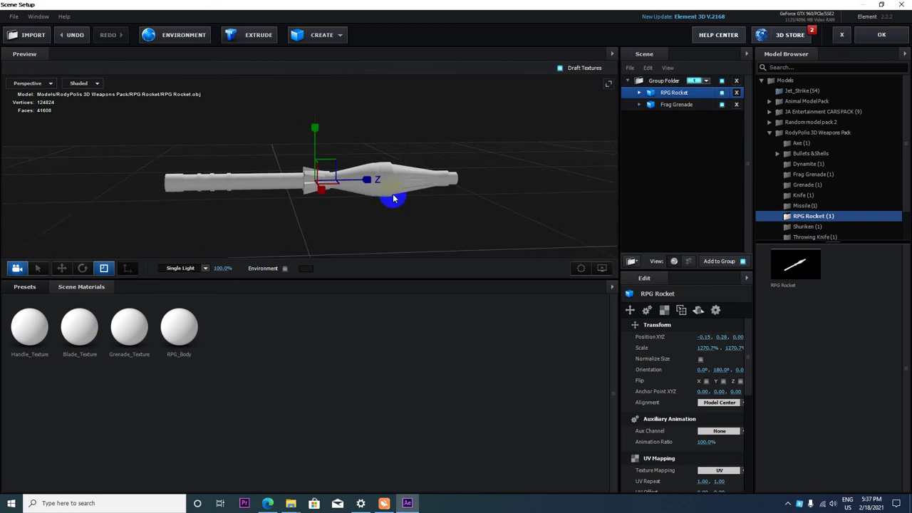
{"action": "scroll", "coordinate": [393, 198], "scroll_direction": "down", "scroll_amount": 4}
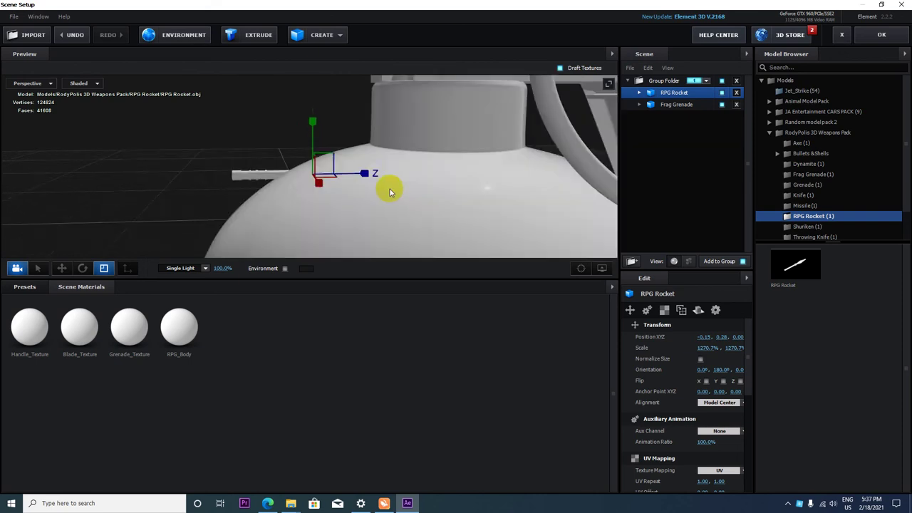
{"action": "scroll", "coordinate": [387, 187], "scroll_direction": "down", "scroll_amount": 3}
{"action": "scroll", "coordinate": [399, 188], "scroll_direction": "down", "scroll_amount": 3}
{"action": "left_click_drag", "start_coordinate": [335, 191], "coordinate": [195, 186]}
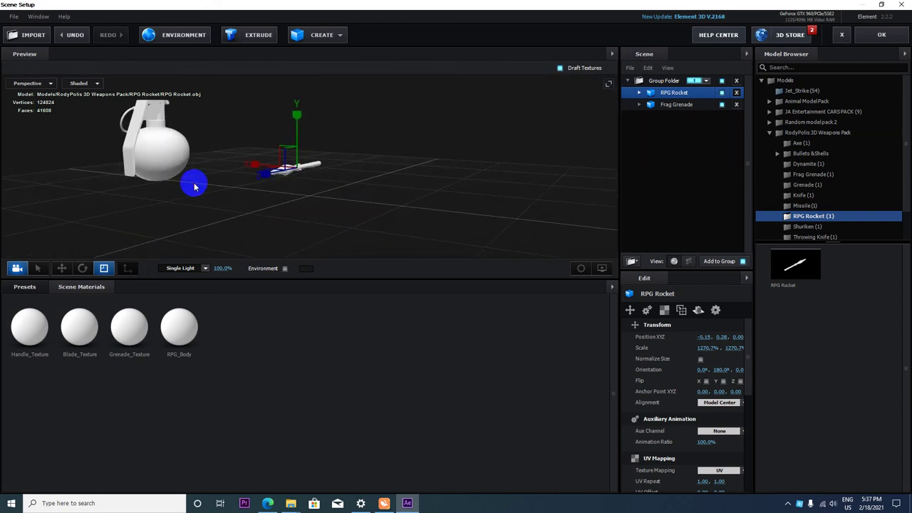
Delete the Frag Grenade from the scene and show the Physical material presets.
{"action": "left_click", "coordinate": [737, 105]}
{"action": "left_click_drag", "start_coordinate": [279, 169], "coordinate": [310, 206]}
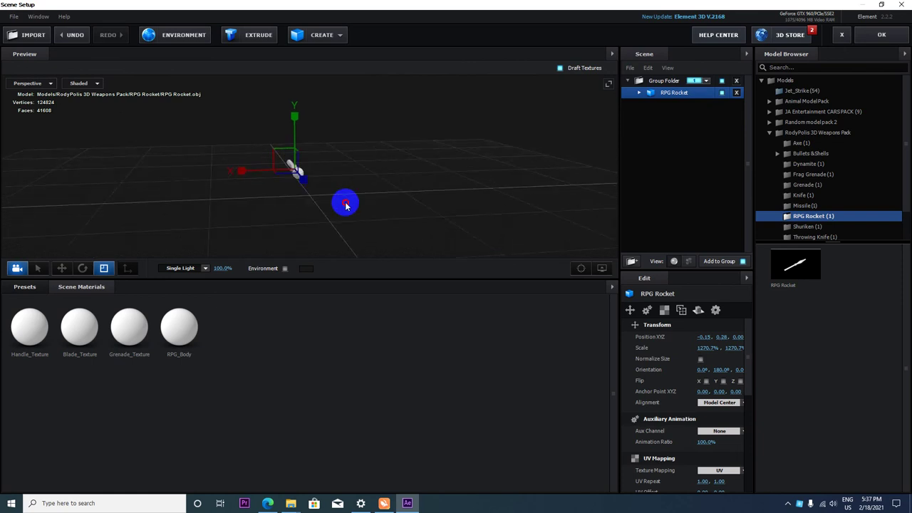
{"action": "left_click", "coordinate": [12, 287]}
{"action": "left_click", "coordinate": [48, 333]}
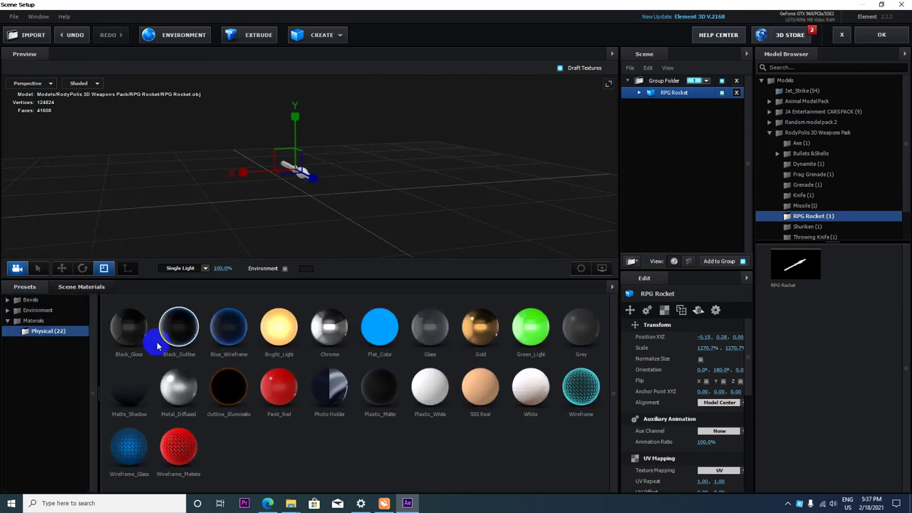
{"action": "mouse_move", "coordinate": [332, 211]}
{"action": "left_mouse_down"}
{"action": "mouse_move", "coordinate": [325, 200]}
{"action": "mouse_move", "coordinate": [377, 198]}
{"action": "mouse_move", "coordinate": [362, 220]}
{"action": "mouse_move", "coordinate": [228, 212]}
{"action": "mouse_move", "coordinate": [513, 325]}
{"action": "left_mouse_up"}
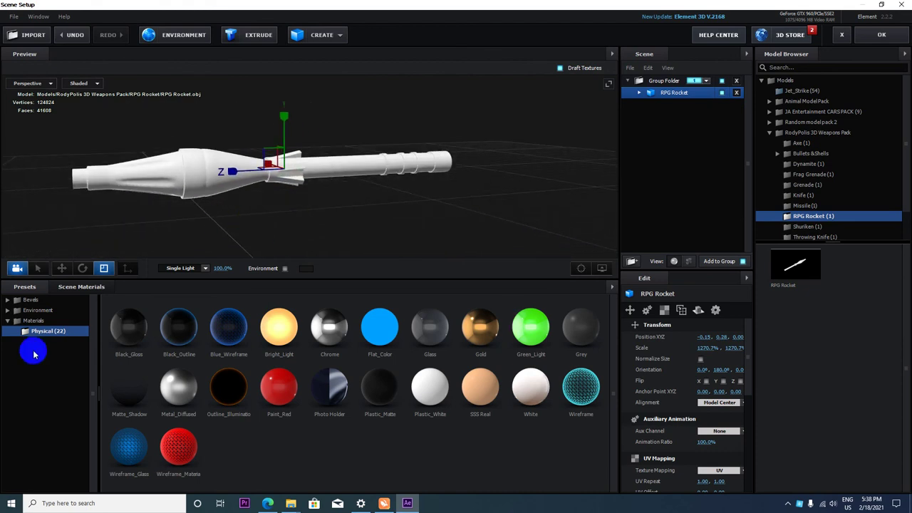
Collapse the Materials preset folder and return to the Scene Materials tab.
{"action": "left_click", "coordinate": [33, 324]}
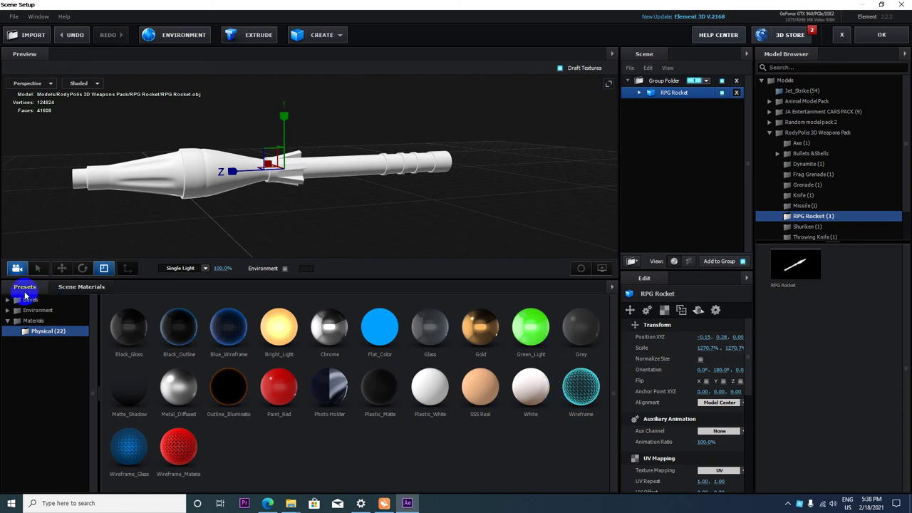
{"action": "left_click", "coordinate": [9, 322]}
{"action": "left_click", "coordinate": [71, 287]}
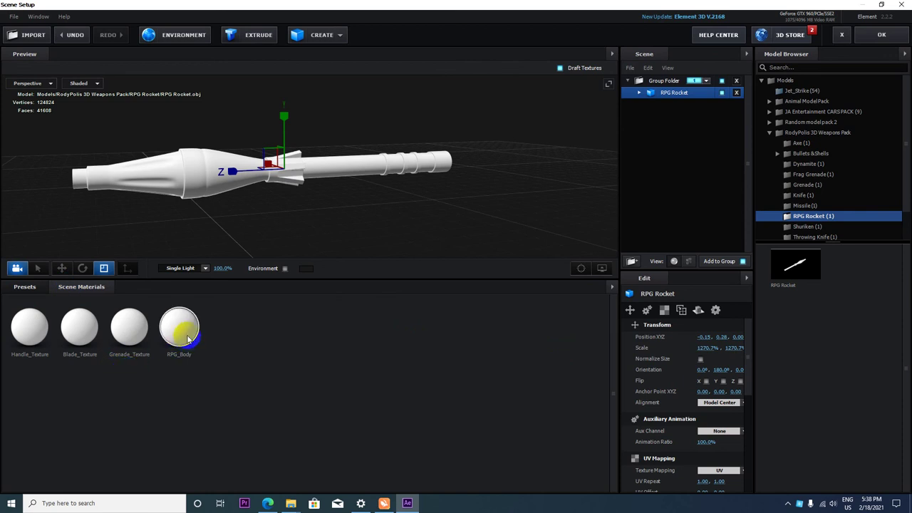
Load Preview.jpg from Models > RodyPolis 3D Weapons Pack > RPG Rocket as RPG_Body's diffuse texture.
{"action": "left_click", "coordinate": [184, 331]}
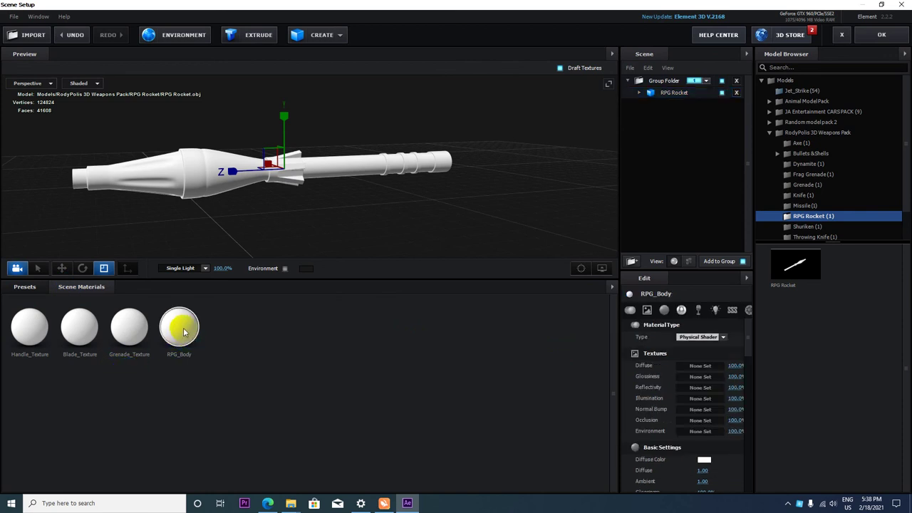
{"action": "left_click", "coordinate": [702, 367]}
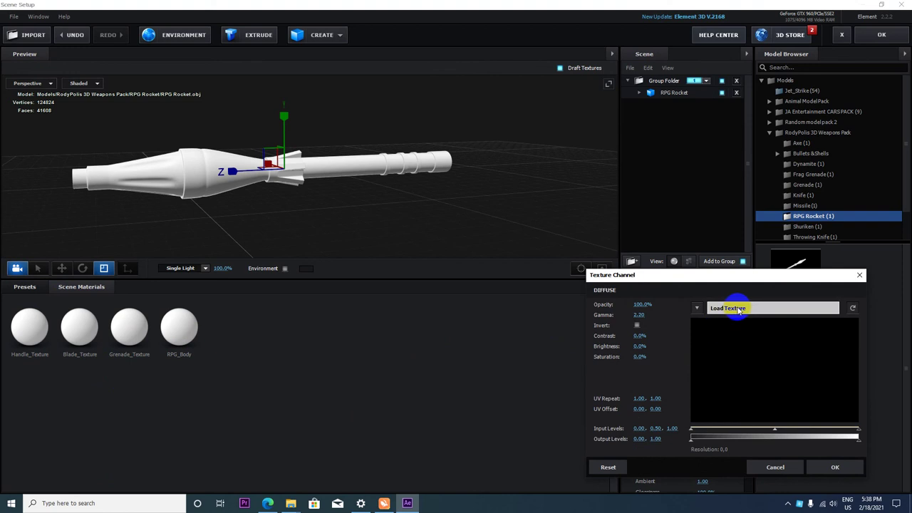
{"action": "right_click", "coordinate": [740, 309]}
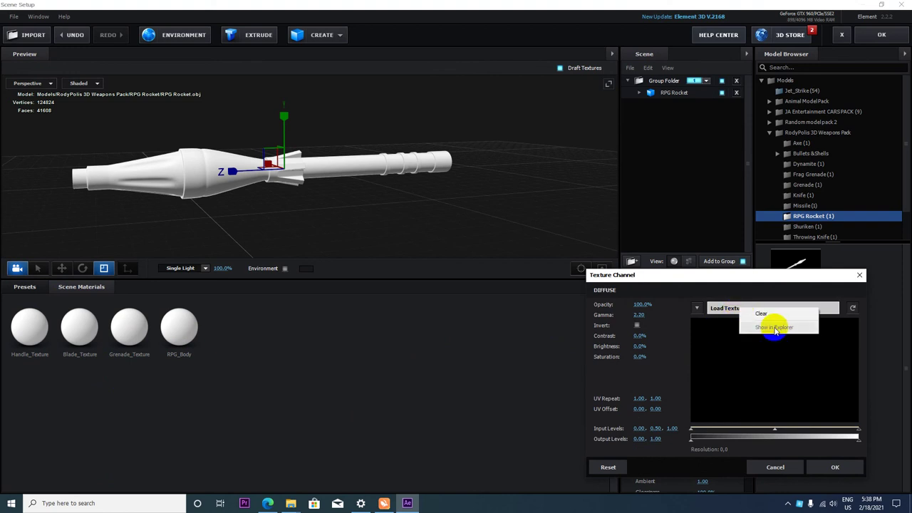
{"action": "left_click_drag", "start_coordinate": [735, 279], "coordinate": [551, 221]}
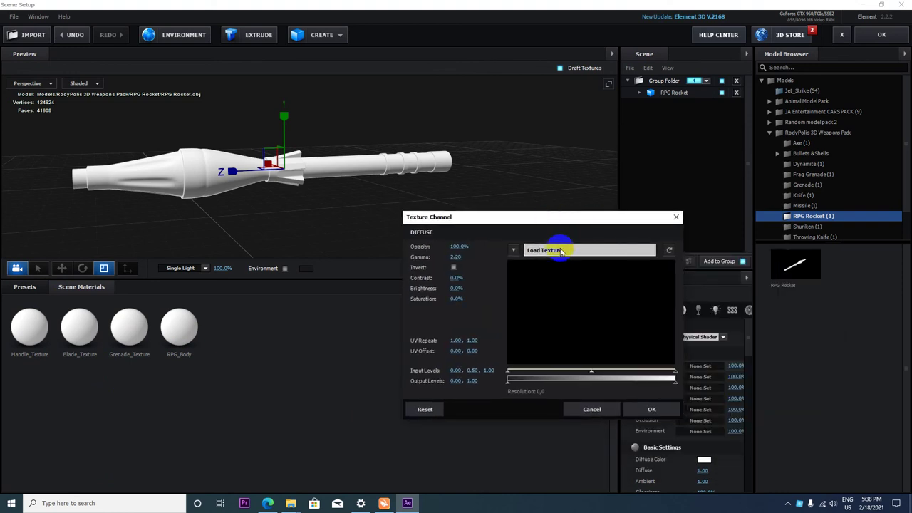
{"action": "left_click", "coordinate": [557, 250]}
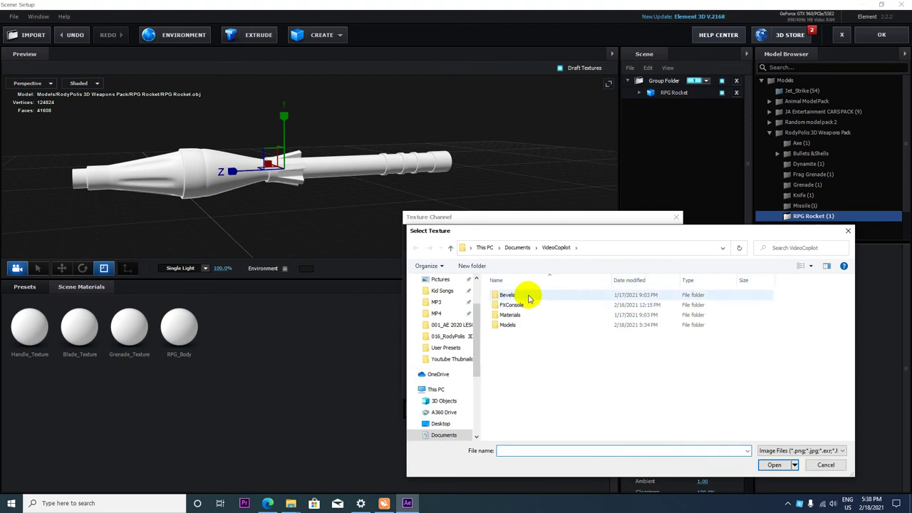
{"action": "double_click", "coordinate": [511, 326]}
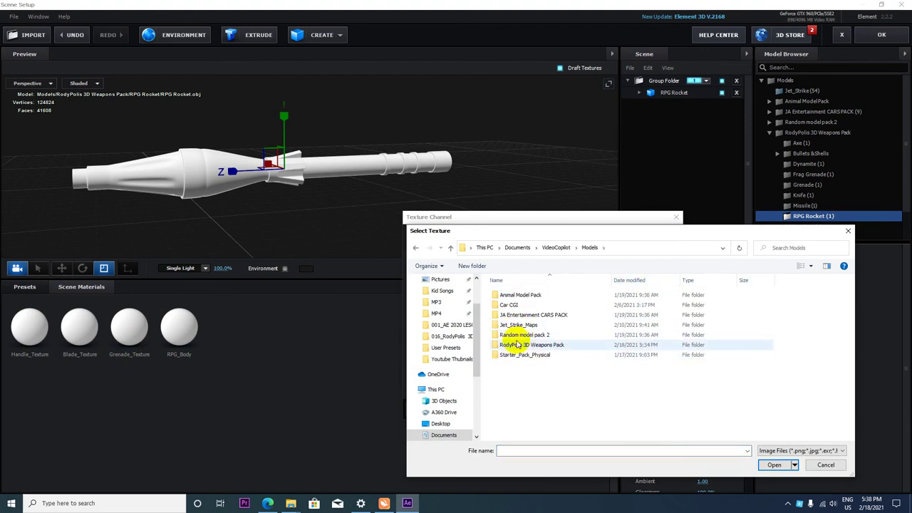
{"action": "double_click", "coordinate": [531, 346]}
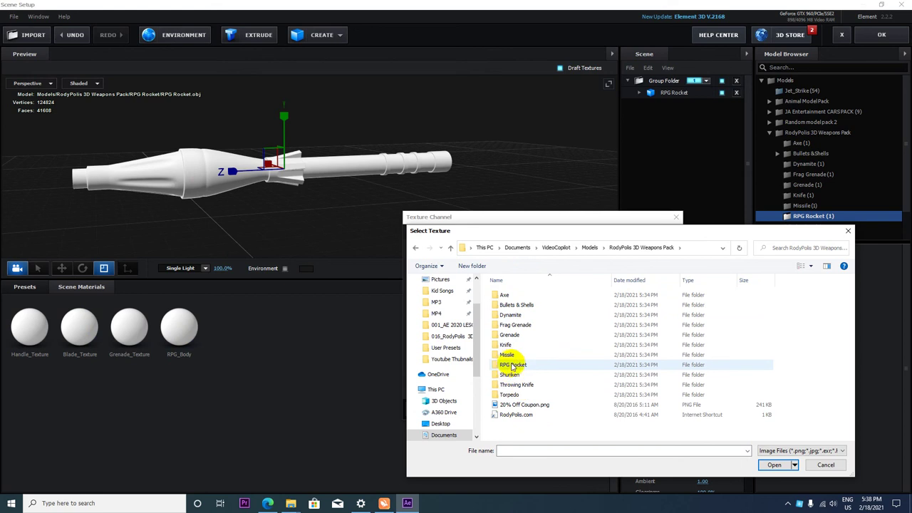
{"action": "double_click", "coordinate": [512, 365]}
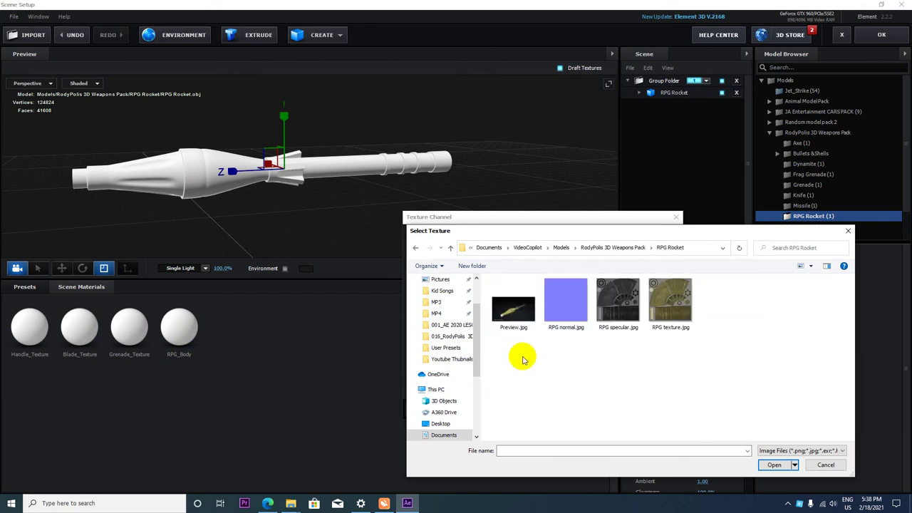
{"action": "left_click", "coordinate": [518, 318]}
{"action": "left_click", "coordinate": [774, 465]}
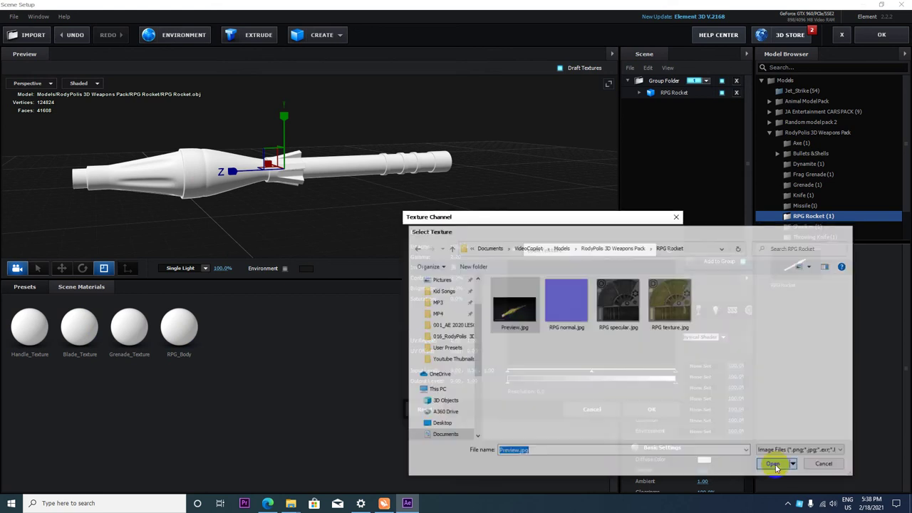
{"action": "left_click", "coordinate": [651, 409]}
{"action": "mouse_move", "coordinate": [245, 184]}
{"action": "left_mouse_down"}
{"action": "mouse_move", "coordinate": [257, 203]}
{"action": "mouse_move", "coordinate": [360, 212]}
{"action": "mouse_move", "coordinate": [212, 192]}
{"action": "left_mouse_up"}
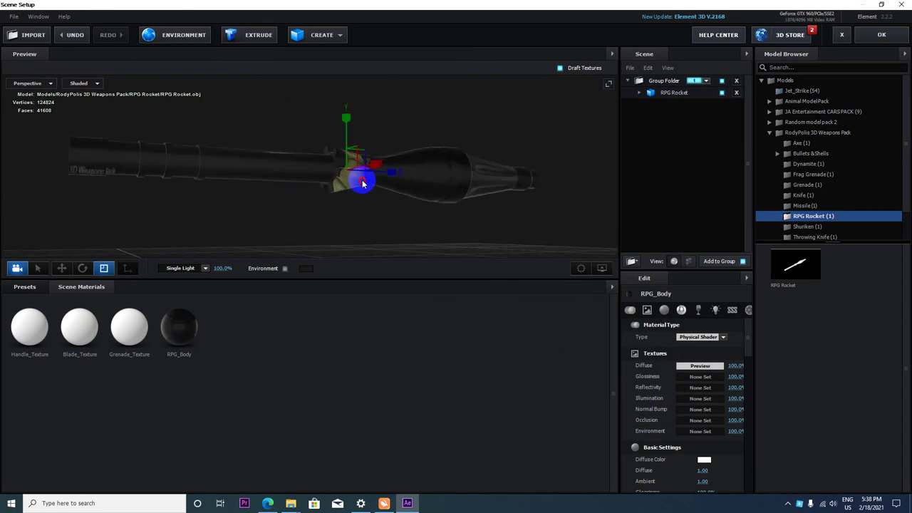
Brighten the diffuse texture with input levels 0.07, 0.32, 1.00.
{"action": "left_click", "coordinate": [700, 366]}
{"action": "left_click_drag", "start_coordinate": [769, 269], "coordinate": [582, 186]}
{"action": "mouse_move", "coordinate": [585, 343]}
{"action": "left_mouse_down"}
{"action": "mouse_move", "coordinate": [503, 340]}
{"action": "mouse_move", "coordinate": [590, 342]}
{"action": "left_mouse_up"}
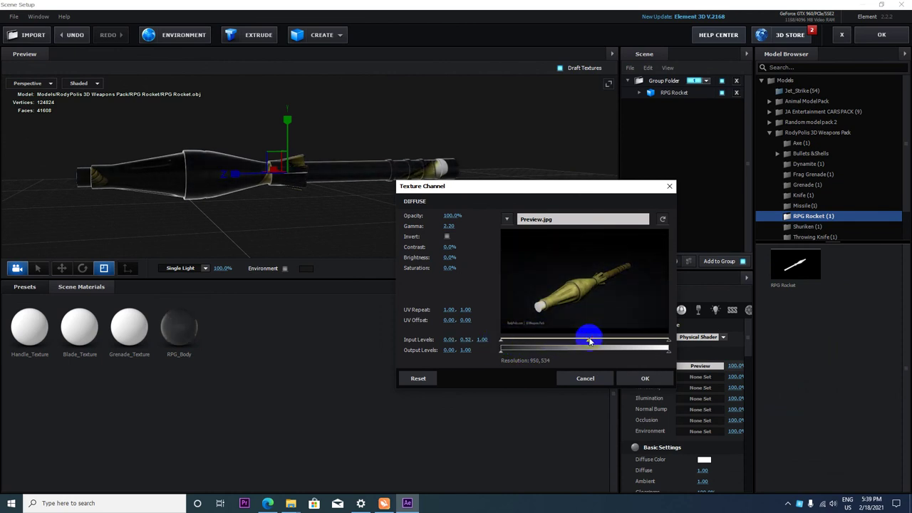
{"action": "left_click", "coordinate": [631, 379]}
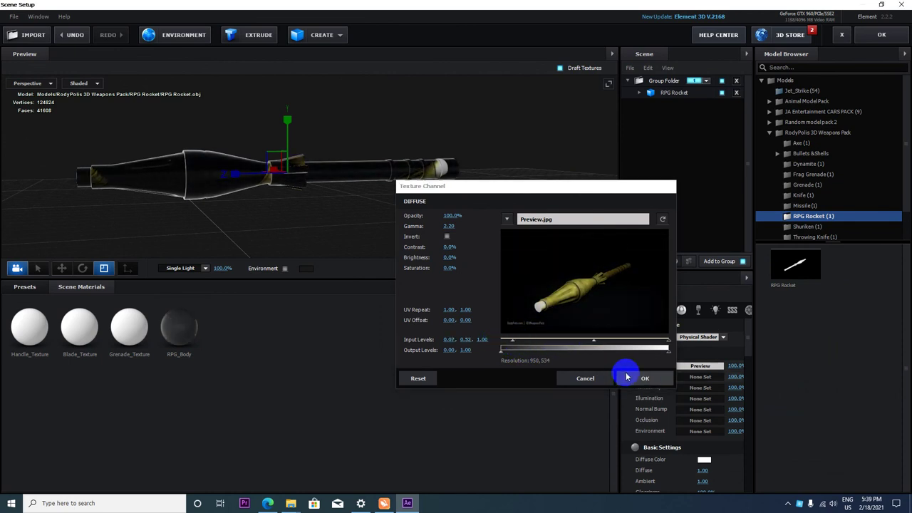
Enable the preview environment so the textured rocket is lit against a bright backdrop.
{"action": "mouse_move", "coordinate": [404, 211]}
{"action": "left_mouse_down"}
{"action": "mouse_move", "coordinate": [265, 204]}
{"action": "mouse_move", "coordinate": [316, 195]}
{"action": "mouse_move", "coordinate": [233, 268]}
{"action": "left_mouse_up"}
{"action": "left_click", "coordinate": [284, 269]}
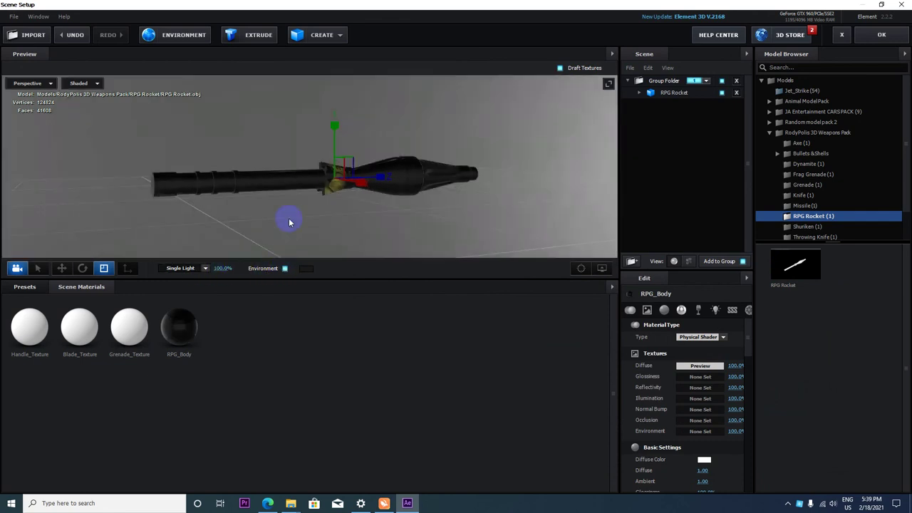
{"action": "mouse_move", "coordinate": [291, 218]}
{"action": "left_mouse_down"}
{"action": "mouse_move", "coordinate": [422, 214]}
{"action": "mouse_move", "coordinate": [303, 202]}
{"action": "mouse_move", "coordinate": [278, 206]}
{"action": "mouse_move", "coordinate": [265, 232]}
{"action": "mouse_move", "coordinate": [401, 215]}
{"action": "mouse_move", "coordinate": [426, 162]}
{"action": "left_mouse_up"}
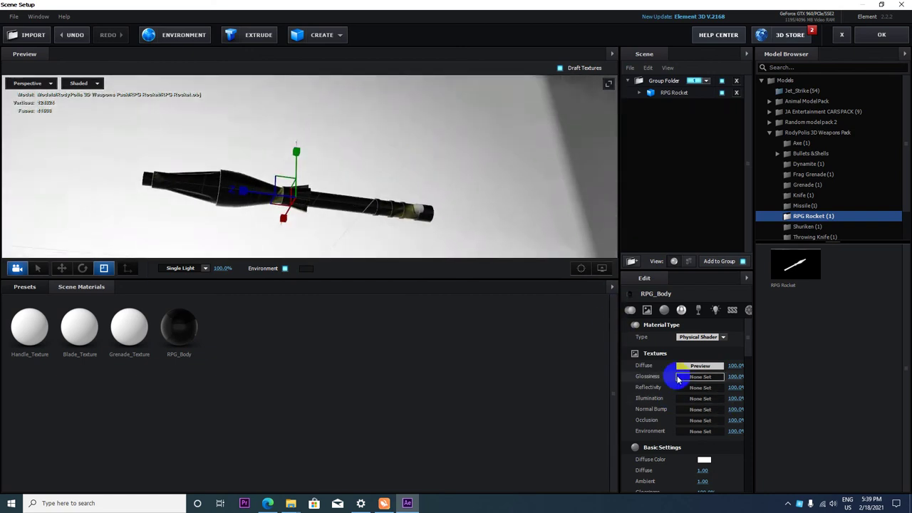
Return to the Rodypolis composition and reopen Element 3D's Scene Setup.
{"action": "left_click", "coordinate": [870, 45]}
{"action": "scroll", "coordinate": [485, 188], "scroll_direction": "up", "scroll_amount": 7}
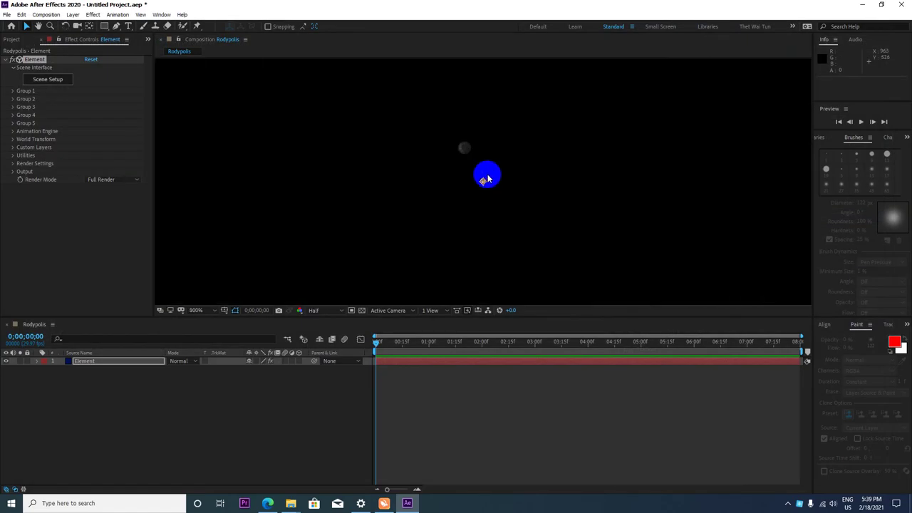
{"action": "scroll", "coordinate": [471, 171], "scroll_direction": "down", "scroll_amount": 8}
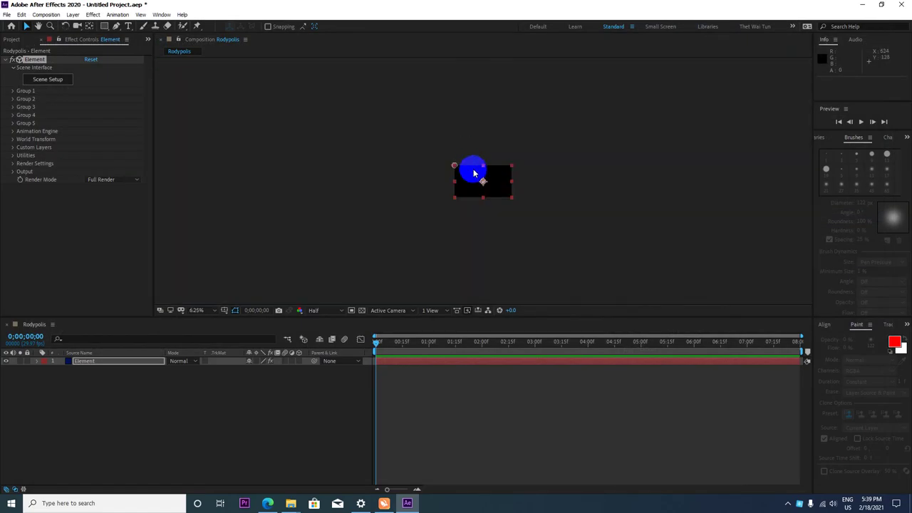
{"action": "scroll", "coordinate": [469, 176], "scroll_direction": "up", "scroll_amount": 4}
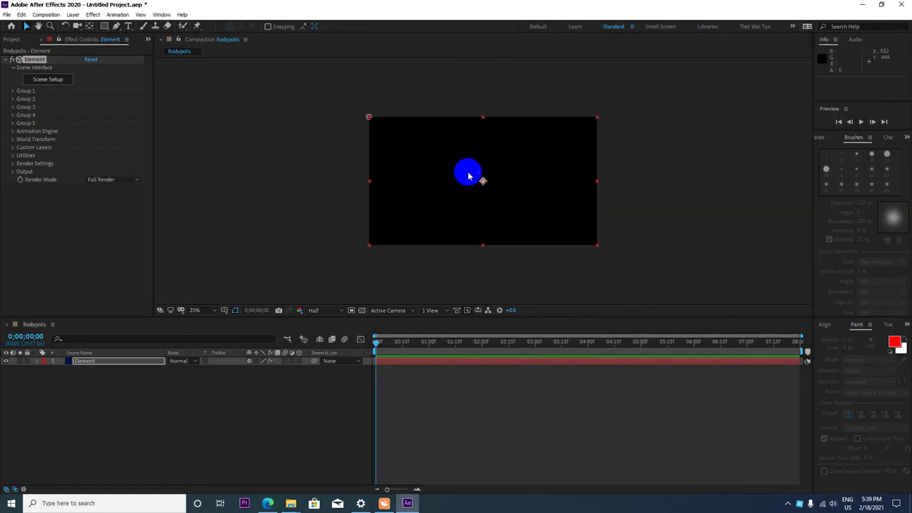
{"action": "left_click", "coordinate": [49, 80]}
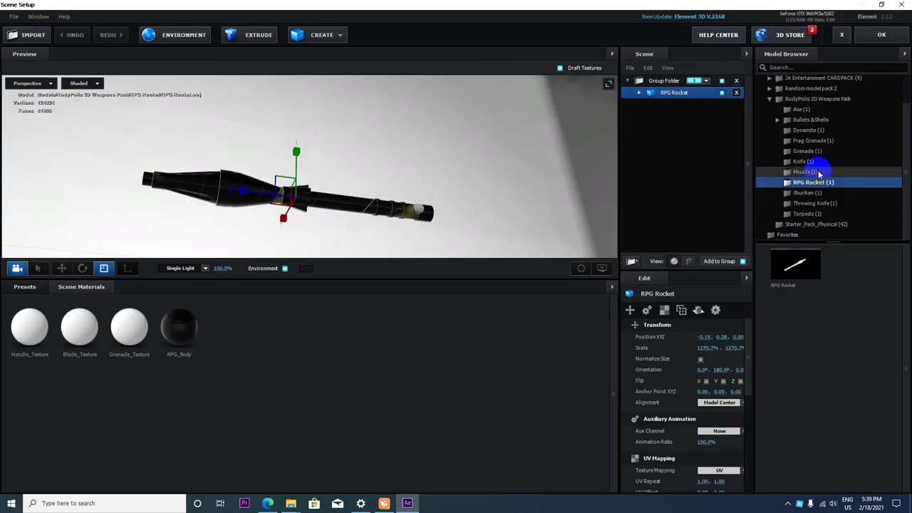
Replace the RPG Rocket in the scene with the Grenade model from the weapons pack.
{"action": "left_click", "coordinate": [808, 151]}
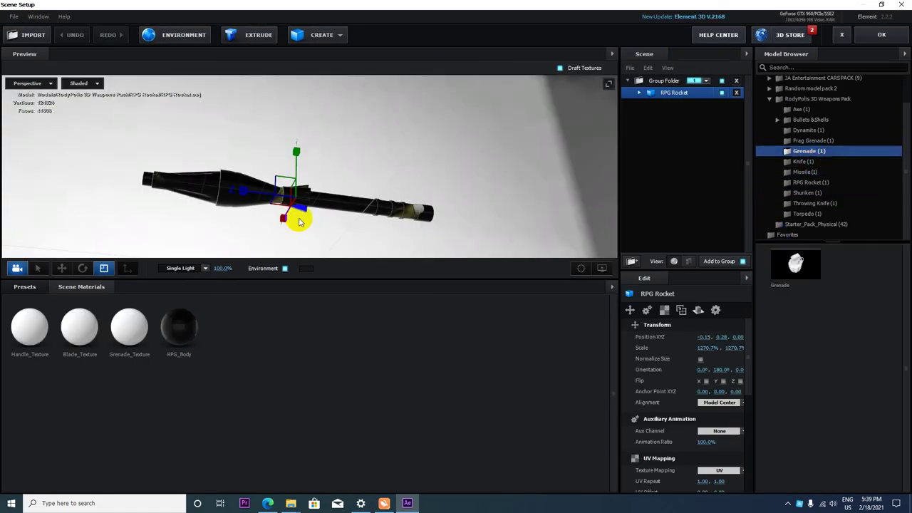
{"action": "left_click_drag", "start_coordinate": [326, 193], "coordinate": [337, 187]}
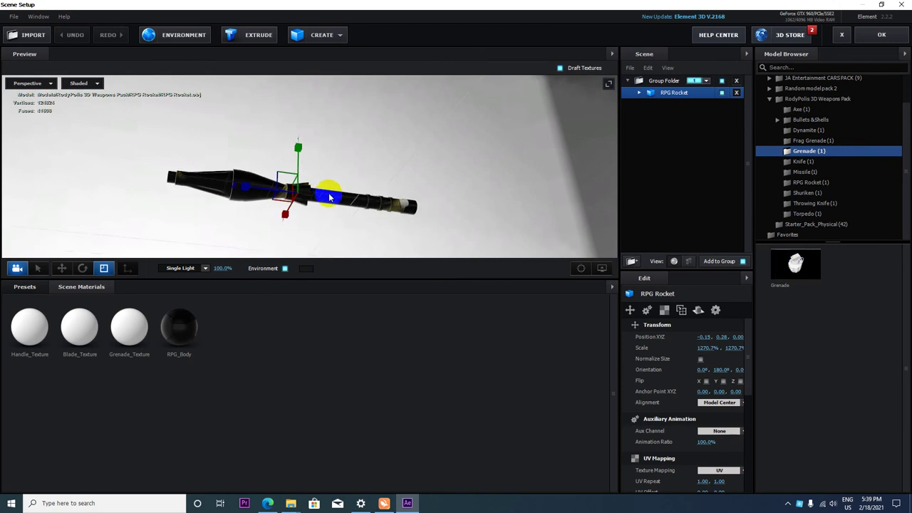
{"action": "left_click", "coordinate": [737, 92]}
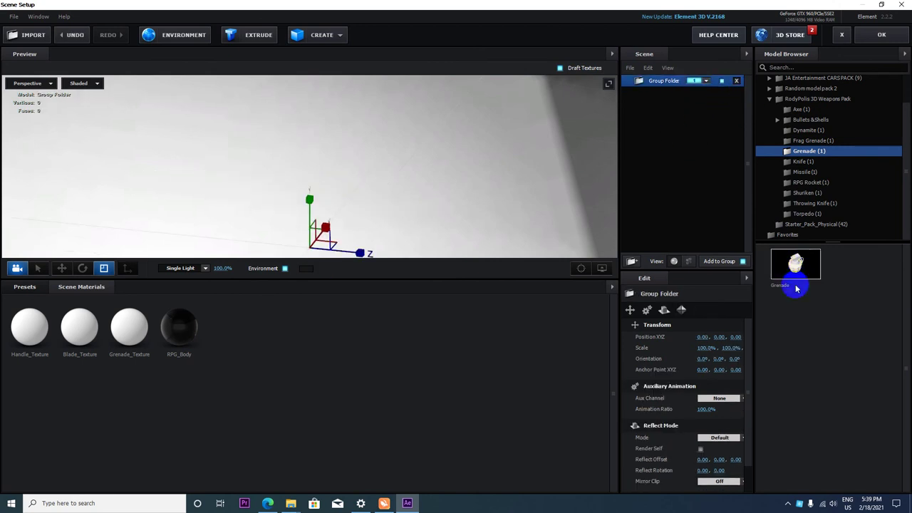
{"action": "left_click", "coordinate": [796, 264]}
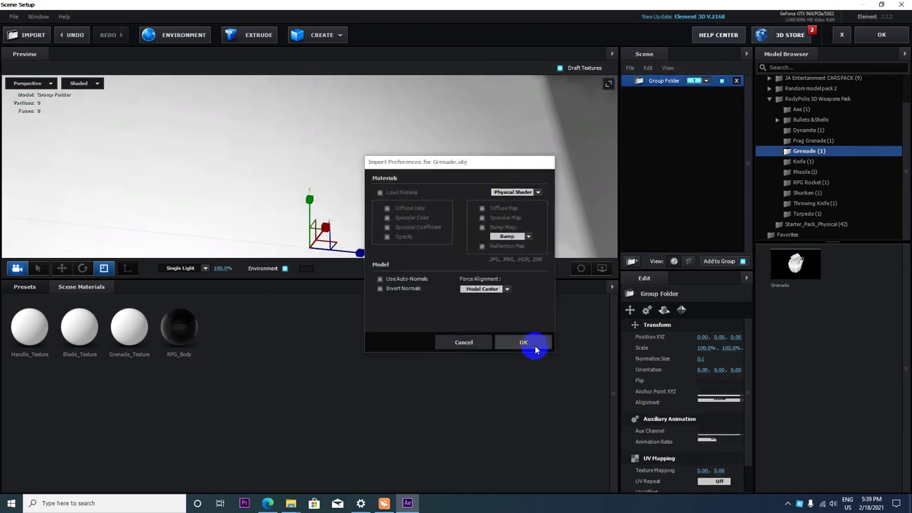
{"action": "left_click", "coordinate": [532, 343]}
{"action": "mouse_move", "coordinate": [299, 203]}
{"action": "left_mouse_down"}
{"action": "mouse_move", "coordinate": [386, 228]}
{"action": "mouse_move", "coordinate": [451, 264]}
{"action": "left_mouse_up"}
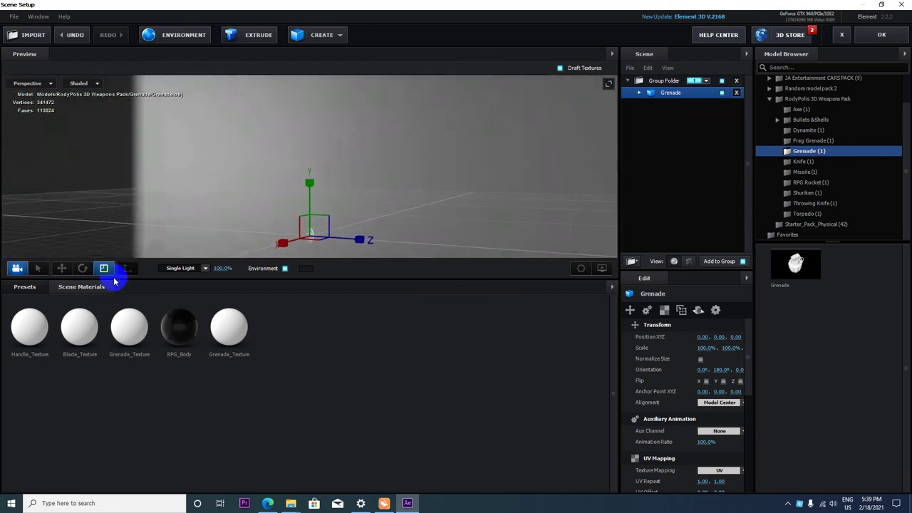
Scale the grenade to about 2084%, raise it slightly and dim the light to 29%.
{"action": "left_click_drag", "start_coordinate": [318, 186], "coordinate": [397, 86]}
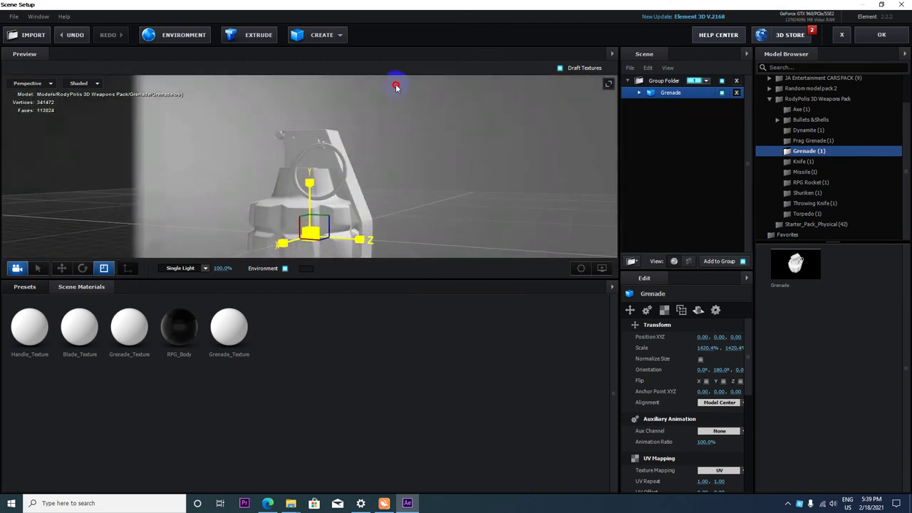
{"action": "scroll", "coordinate": [434, 82], "scroll_direction": "down", "scroll_amount": 3}
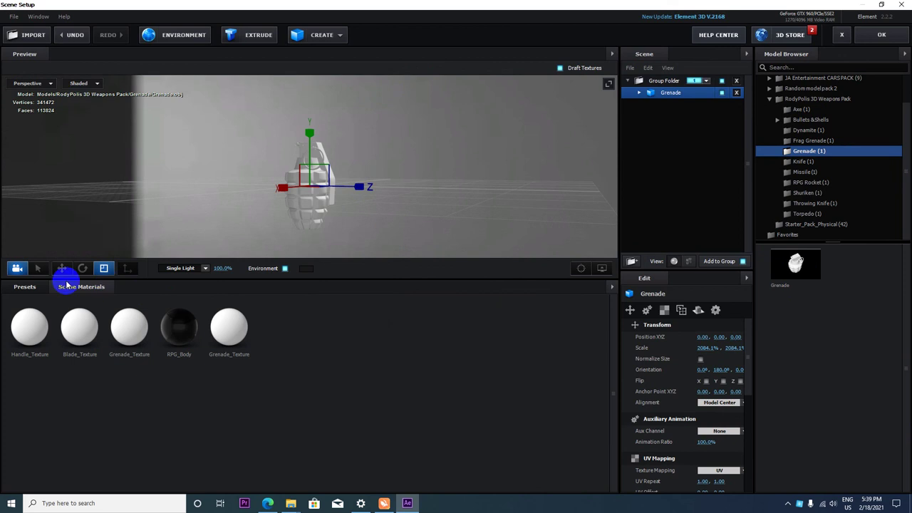
{"action": "left_click_drag", "start_coordinate": [307, 145], "coordinate": [308, 114]}
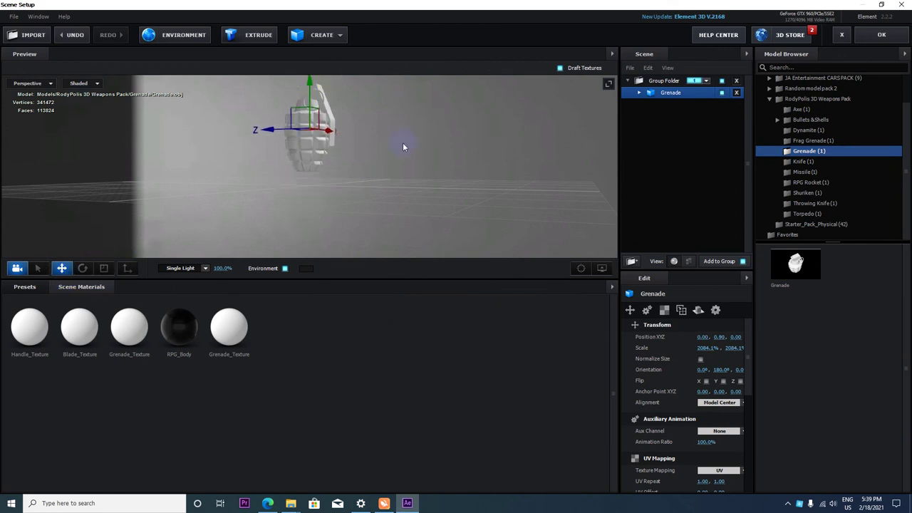
{"action": "mouse_move", "coordinate": [403, 142]}
{"action": "left_mouse_down"}
{"action": "mouse_move", "coordinate": [333, 178]}
{"action": "mouse_move", "coordinate": [255, 326]}
{"action": "left_mouse_up"}
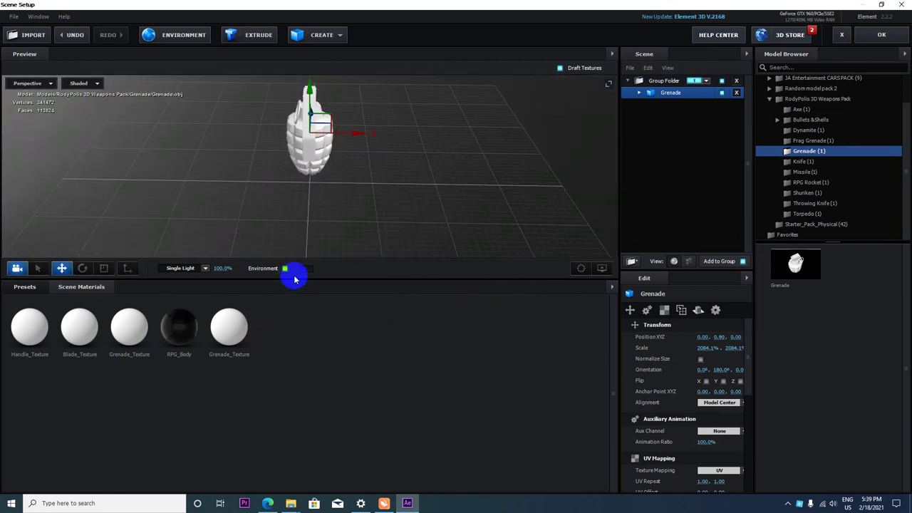
{"action": "left_click_drag", "start_coordinate": [227, 270], "coordinate": [195, 271]}
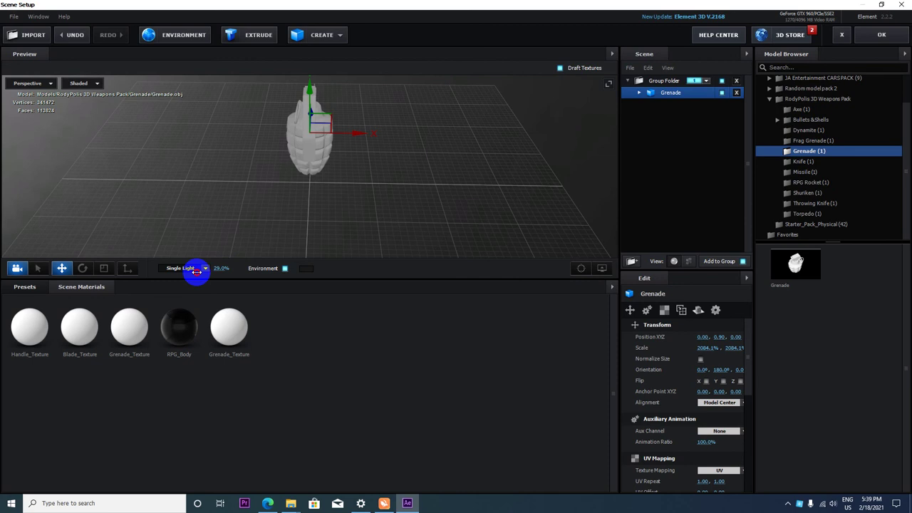
{"action": "mouse_move", "coordinate": [335, 162]}
{"action": "left_mouse_down"}
{"action": "mouse_move", "coordinate": [378, 169]}
{"action": "mouse_move", "coordinate": [409, 154]}
{"action": "mouse_move", "coordinate": [332, 161]}
{"action": "mouse_move", "coordinate": [365, 184]}
{"action": "mouse_move", "coordinate": [356, 197]}
{"action": "mouse_move", "coordinate": [163, 264]}
{"action": "left_mouse_up"}
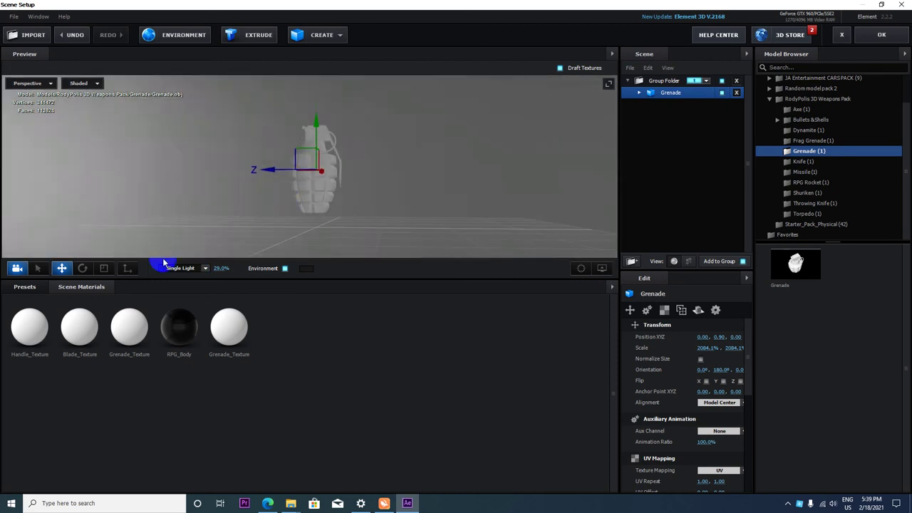
Open the Grenade_Texture material's diffuse channel and choose to load a texture from file.
{"action": "left_click", "coordinate": [61, 295]}
{"action": "left_click", "coordinate": [228, 325]}
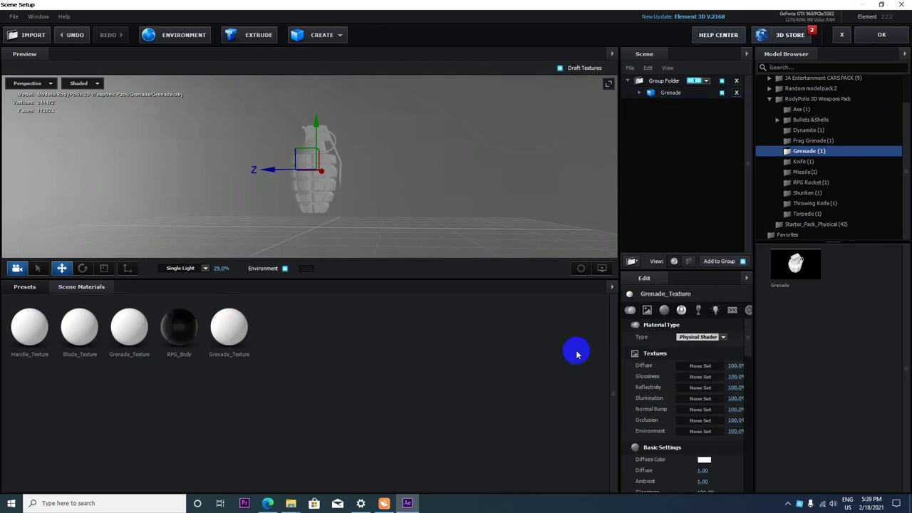
{"action": "left_click", "coordinate": [694, 367]}
{"action": "left_click", "coordinate": [738, 309]}
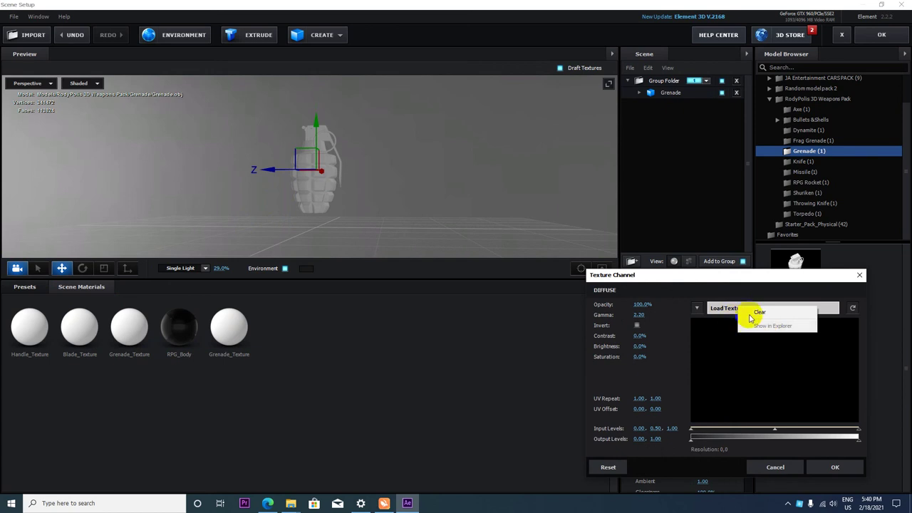
{"action": "left_click", "coordinate": [712, 308]}
{"action": "left_click", "coordinate": [698, 308]}
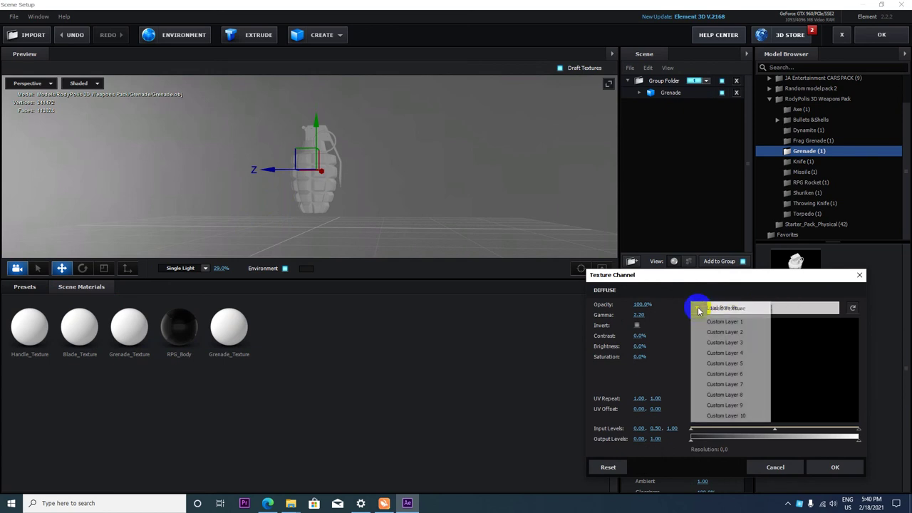
{"action": "left_click", "coordinate": [725, 310]}
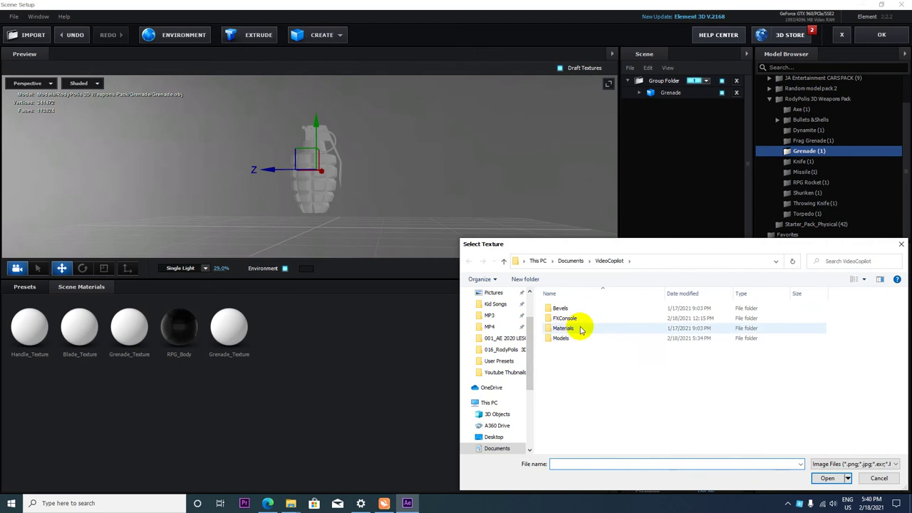
Load the grenade normal map from Models > RodyPolis 3D Weapons Pack > Grenade as the diffuse texture.
{"action": "left_click", "coordinate": [576, 340]}
{"action": "double_click", "coordinate": [575, 340]}
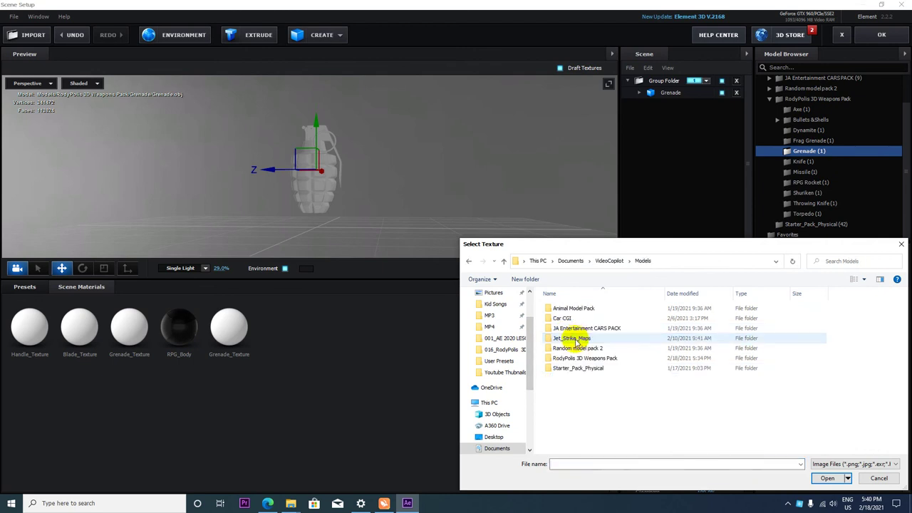
{"action": "left_click", "coordinate": [579, 360]}
{"action": "double_click", "coordinate": [578, 361]}
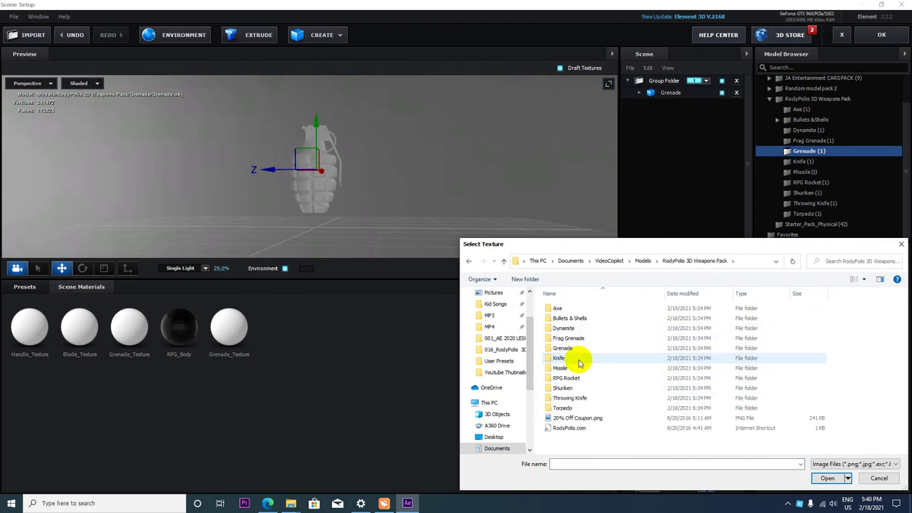
{"action": "left_click", "coordinate": [576, 348]}
{"action": "double_click", "coordinate": [575, 349]}
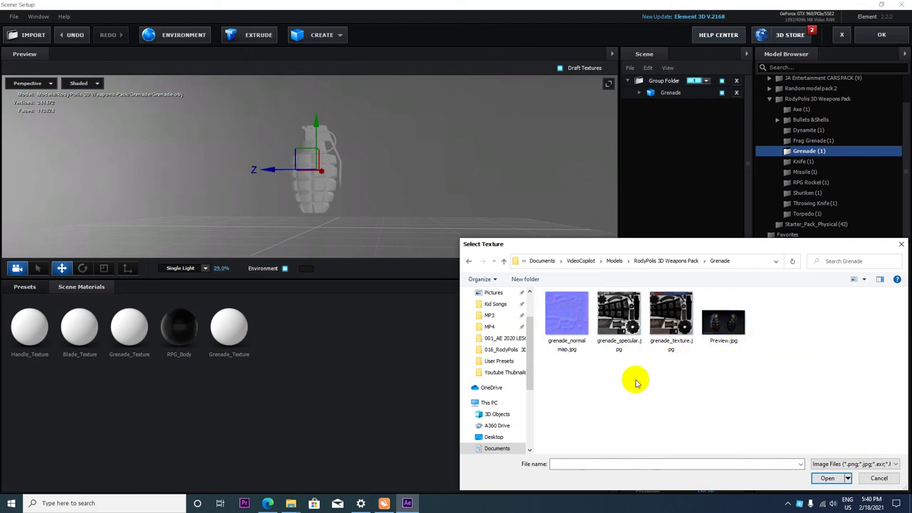
{"action": "left_click", "coordinate": [552, 306]}
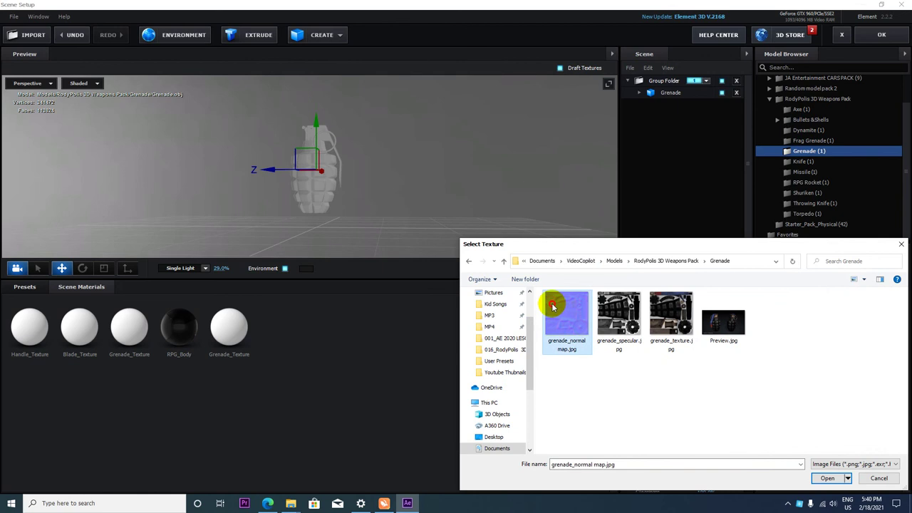
{"action": "left_click", "coordinate": [825, 478]}
{"action": "left_click", "coordinate": [424, 286]}
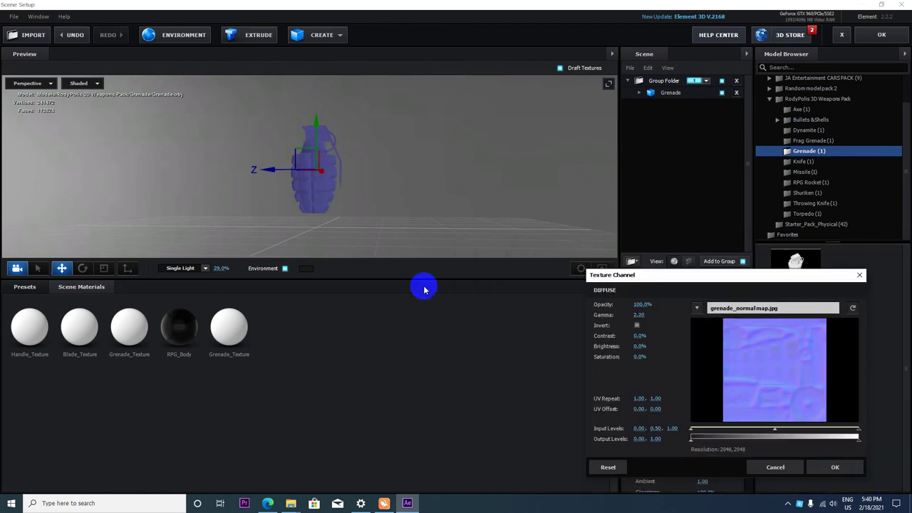
{"action": "left_click", "coordinate": [835, 467]}
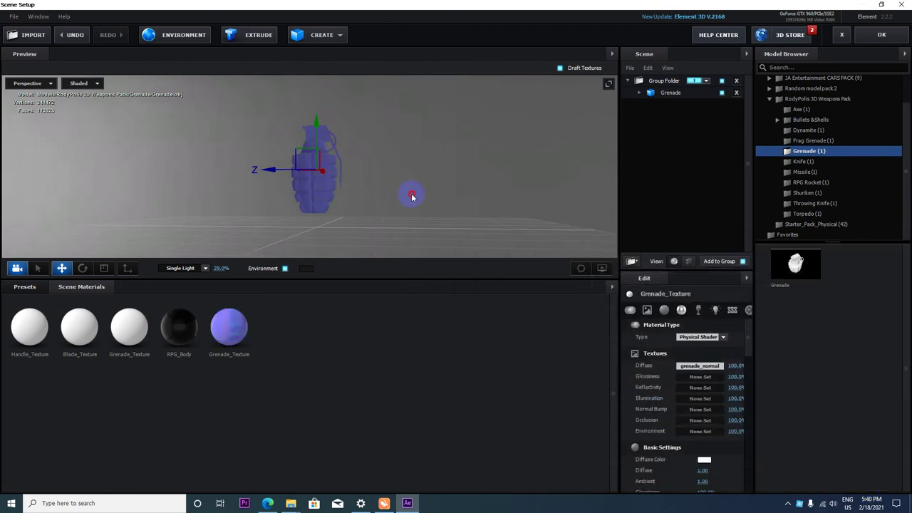
{"action": "mouse_move", "coordinate": [414, 195]}
{"action": "left_mouse_down"}
{"action": "mouse_move", "coordinate": [328, 204]}
{"action": "mouse_move", "coordinate": [407, 205]}
{"action": "left_mouse_up"}
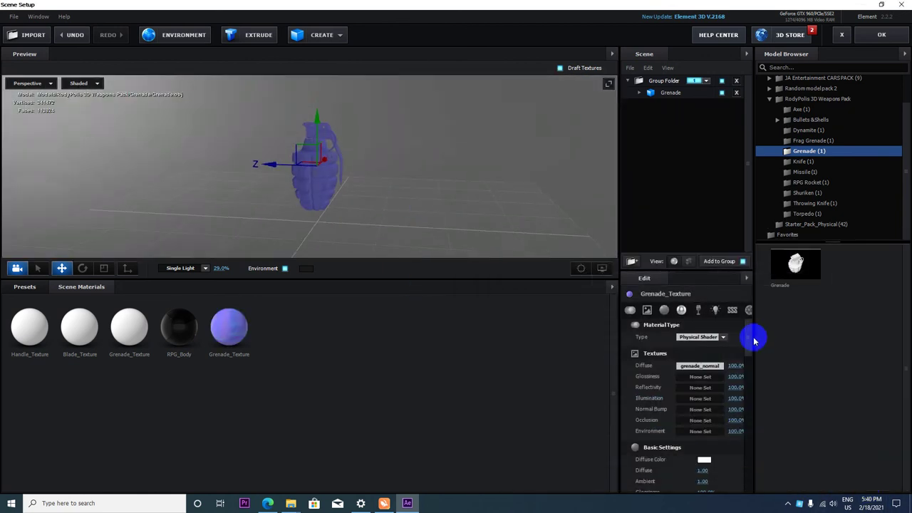
Swap the diffuse texture for grenade_specular.jpg instead.
{"action": "left_click", "coordinate": [700, 366]}
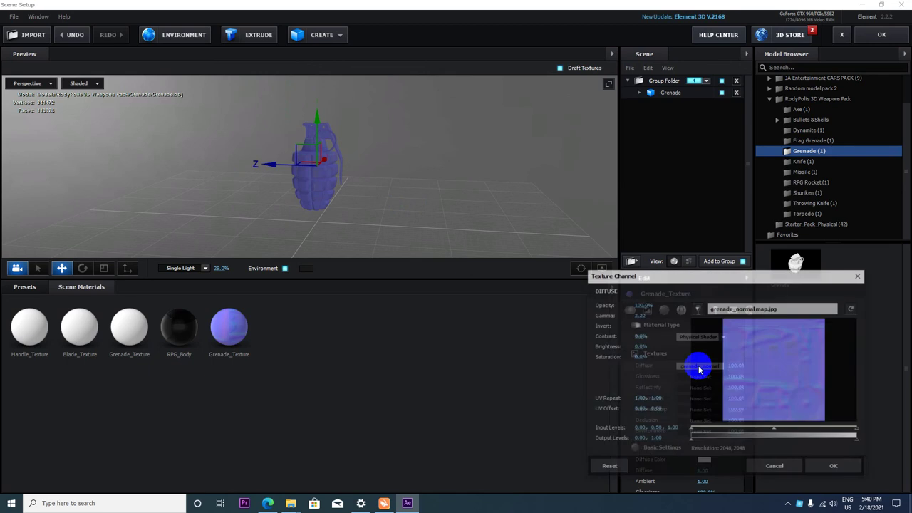
{"action": "left_click", "coordinate": [758, 309]}
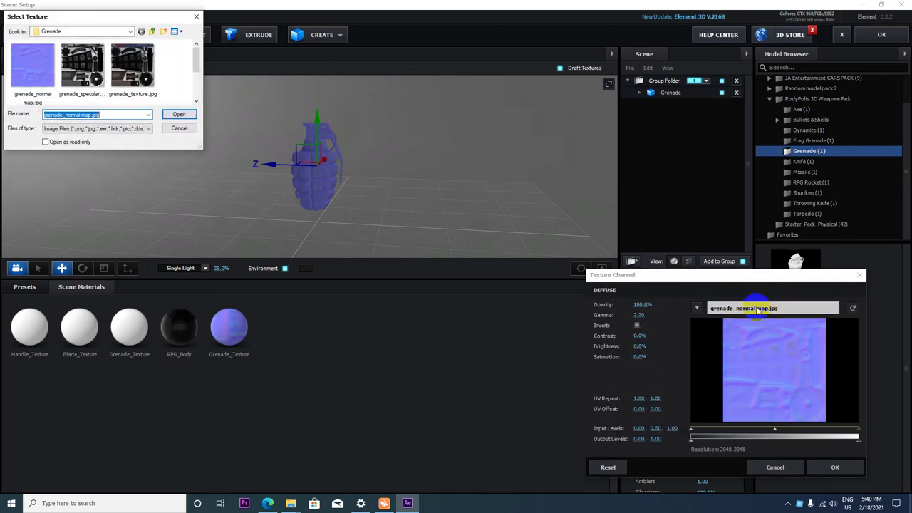
{"action": "left_click", "coordinate": [128, 79]}
{"action": "left_click", "coordinate": [91, 83]}
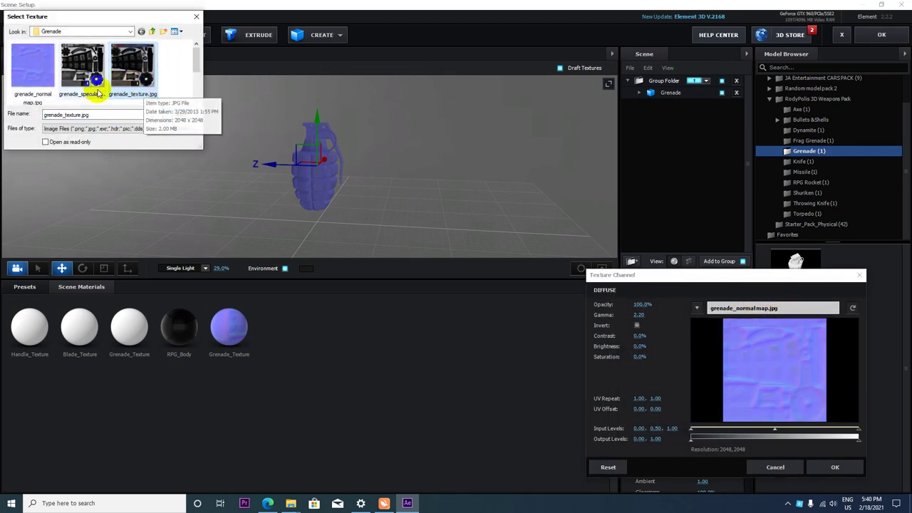
{"action": "left_click", "coordinate": [178, 114]}
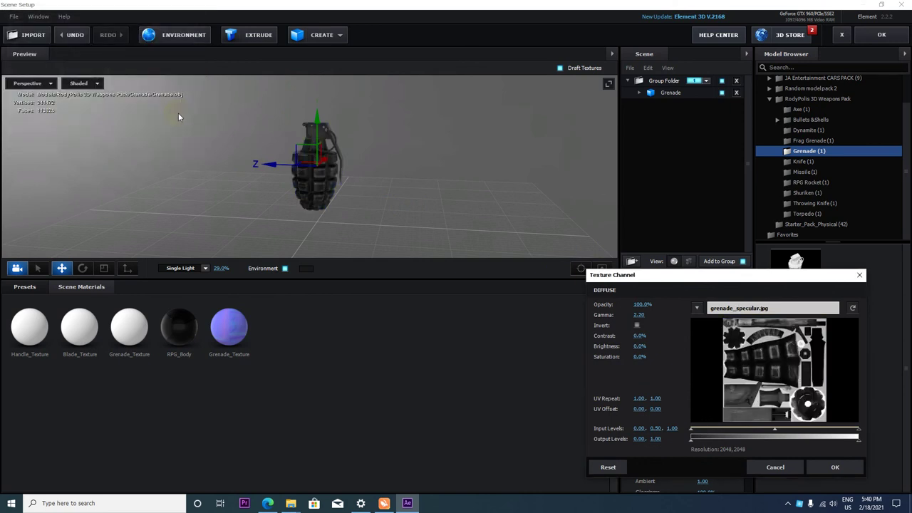
Accept the specular texture and set the diffuse colour to dark green #347517.
{"action": "left_click", "coordinate": [835, 467]}
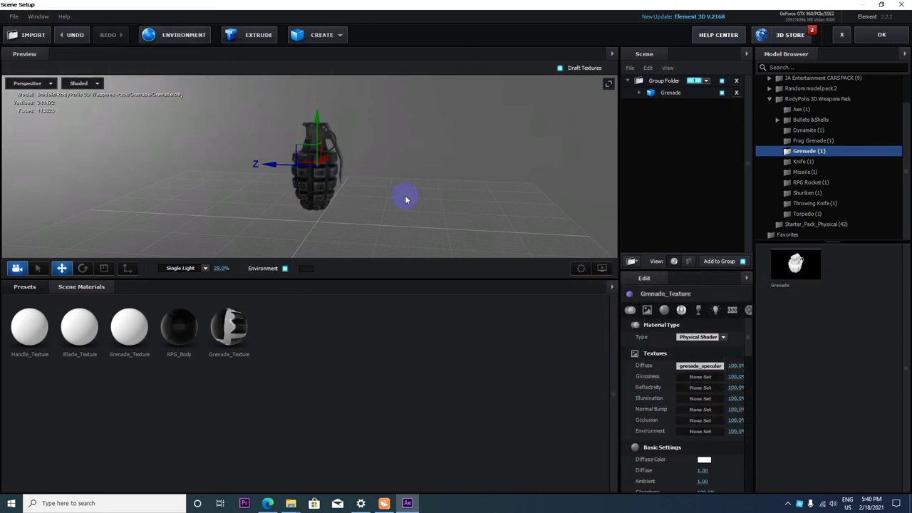
{"action": "mouse_move", "coordinate": [407, 197]}
{"action": "left_mouse_down"}
{"action": "mouse_move", "coordinate": [311, 180]}
{"action": "mouse_move", "coordinate": [563, 277]}
{"action": "left_mouse_up"}
{"action": "scroll", "coordinate": [342, 190], "scroll_direction": "up", "scroll_amount": 5}
{"action": "scroll", "coordinate": [719, 470], "scroll_direction": "down", "scroll_amount": 1}
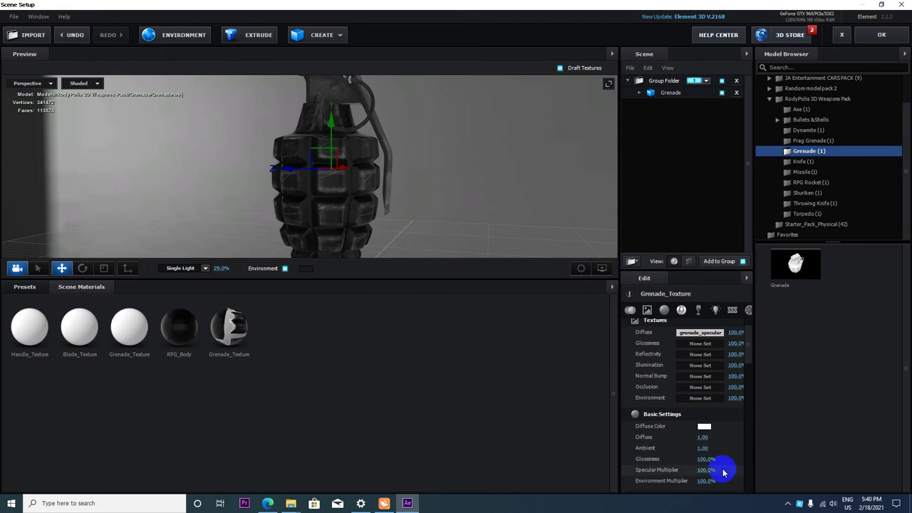
{"action": "left_click", "coordinate": [704, 428]}
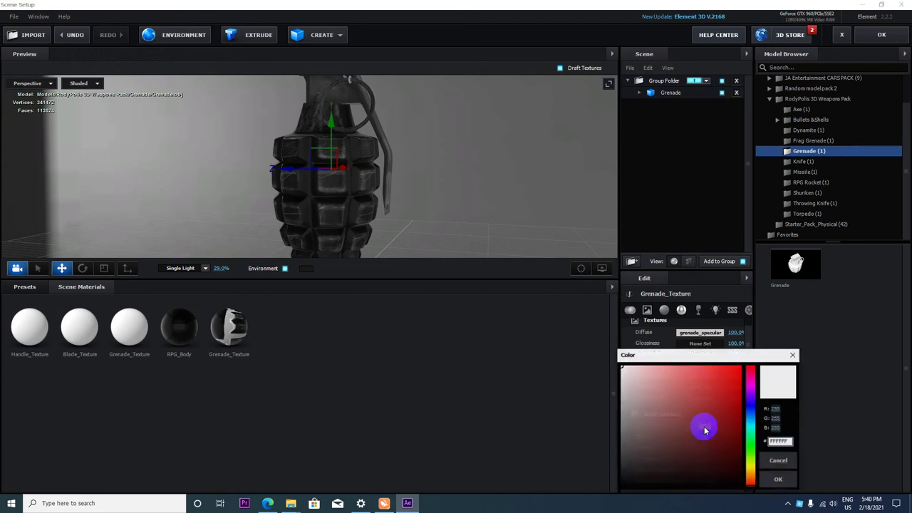
{"action": "left_click_drag", "start_coordinate": [729, 432], "coordinate": [718, 337]}
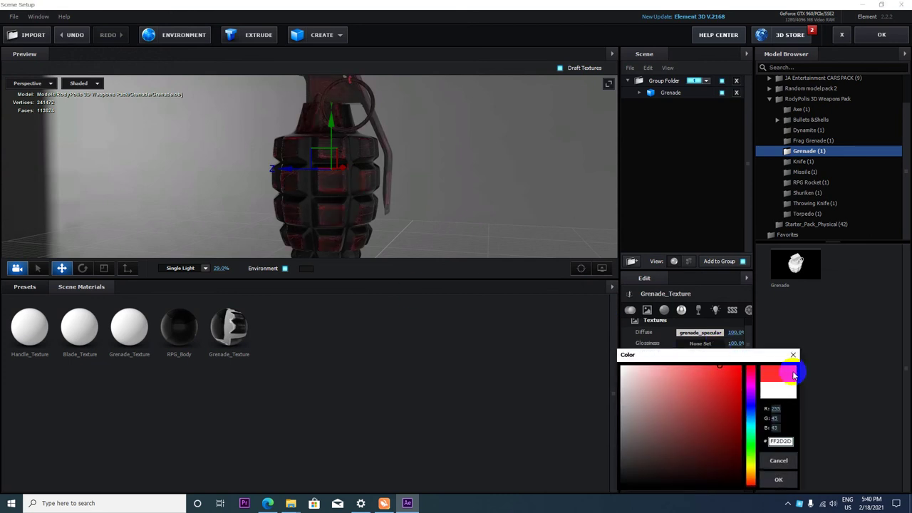
{"action": "left_click", "coordinate": [751, 456]}
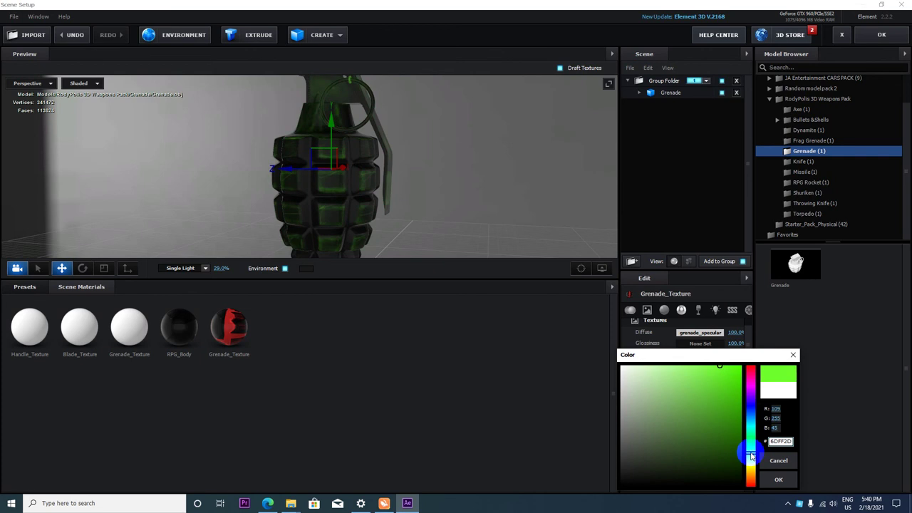
{"action": "left_click_drag", "start_coordinate": [734, 431], "coordinate": [706, 429]}
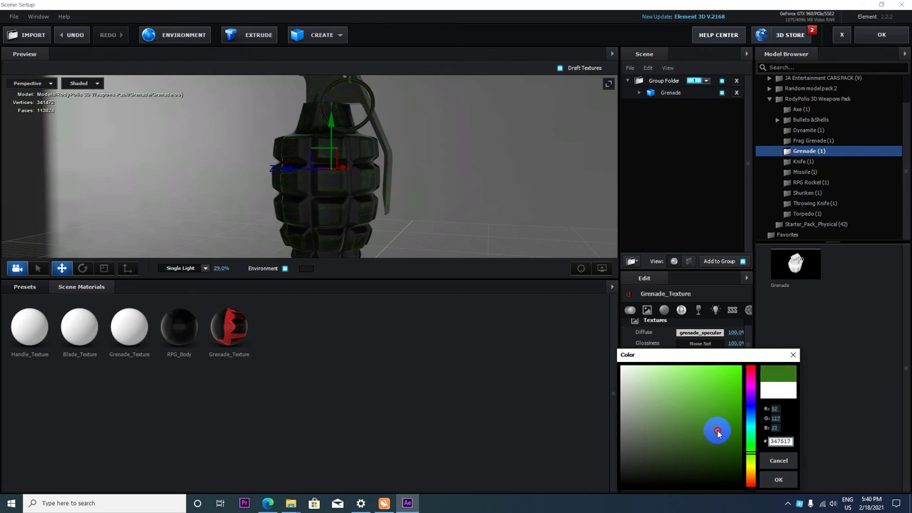
{"action": "left_click", "coordinate": [778, 480]}
{"action": "mouse_move", "coordinate": [427, 217]}
{"action": "left_mouse_down"}
{"action": "mouse_move", "coordinate": [191, 184]}
{"action": "mouse_move", "coordinate": [412, 205]}
{"action": "left_mouse_up"}
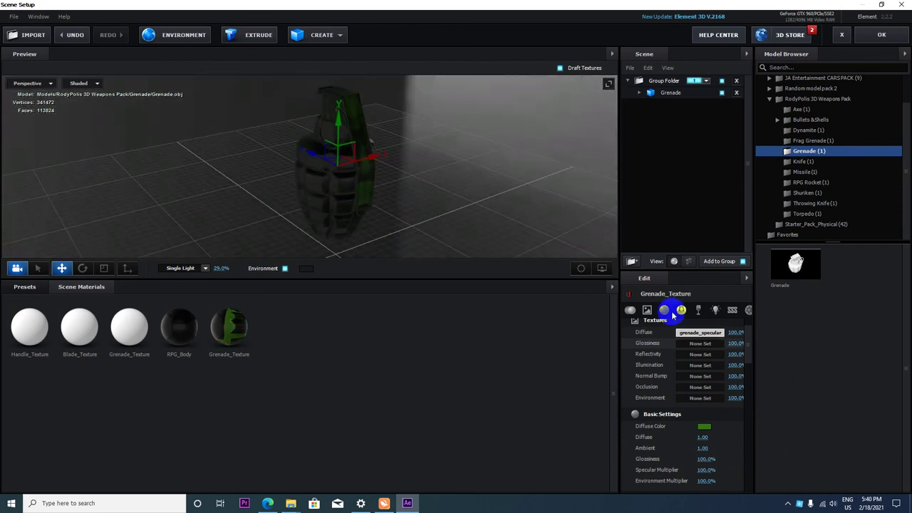
Set the reflectivity colour to bright green #50F95B.
{"action": "scroll", "coordinate": [700, 428], "scroll_direction": "down", "scroll_amount": 5}
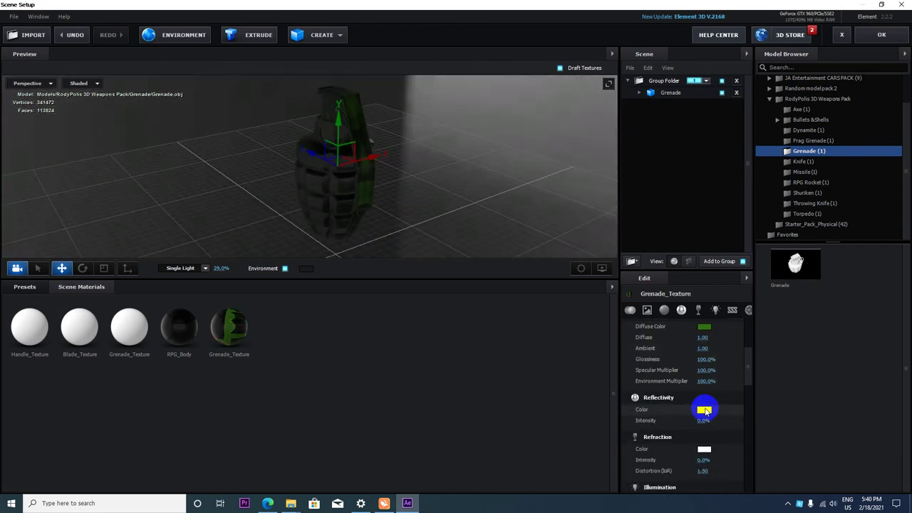
{"action": "left_click", "coordinate": [704, 410]}
{"action": "left_click", "coordinate": [749, 443]}
{"action": "left_click", "coordinate": [703, 367]}
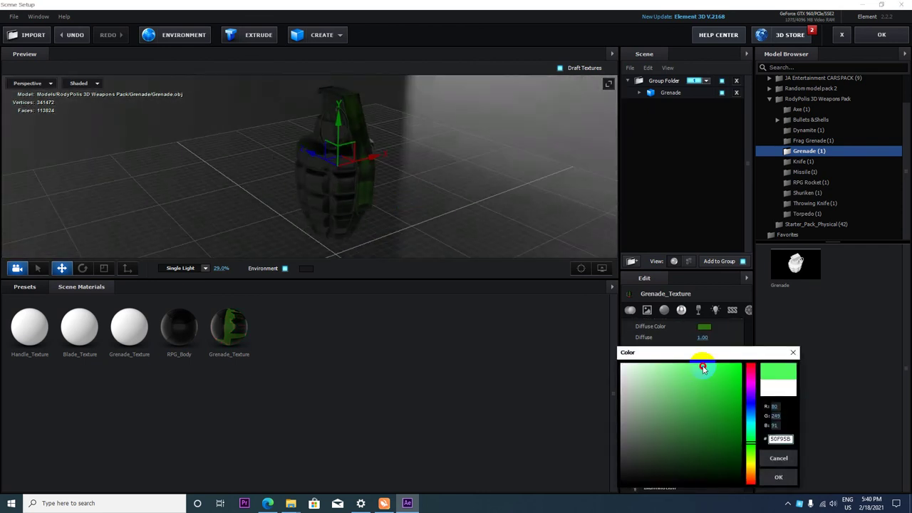
{"action": "left_click", "coordinate": [779, 477]}
{"action": "left_click_drag", "start_coordinate": [521, 254], "coordinate": [413, 204]}
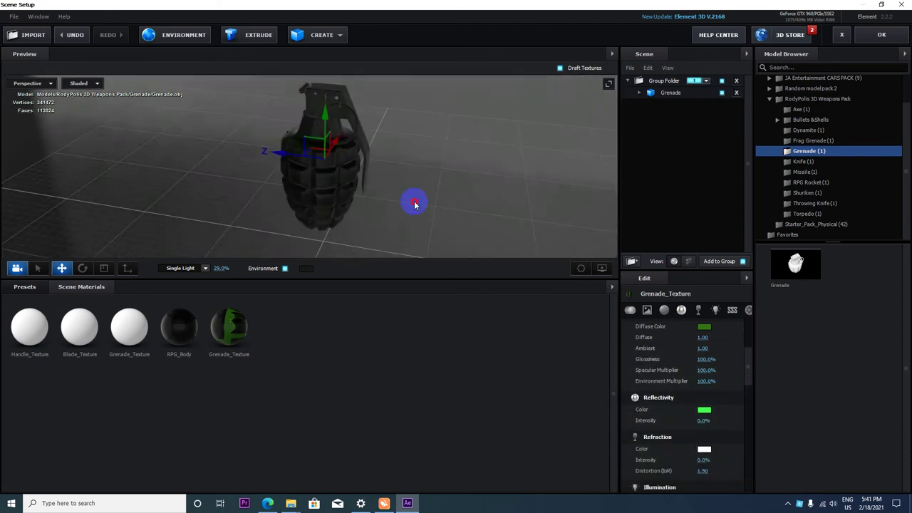
{"action": "scroll", "coordinate": [745, 453], "scroll_direction": "down", "scroll_amount": 1}
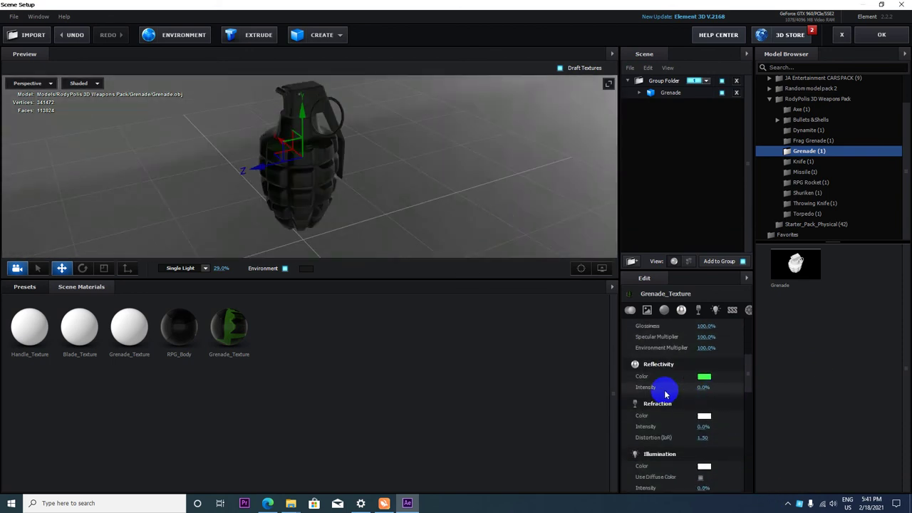
Set the reflectivity intensity to 6%.
{"action": "left_click_drag", "start_coordinate": [704, 389], "coordinate": [715, 391]}
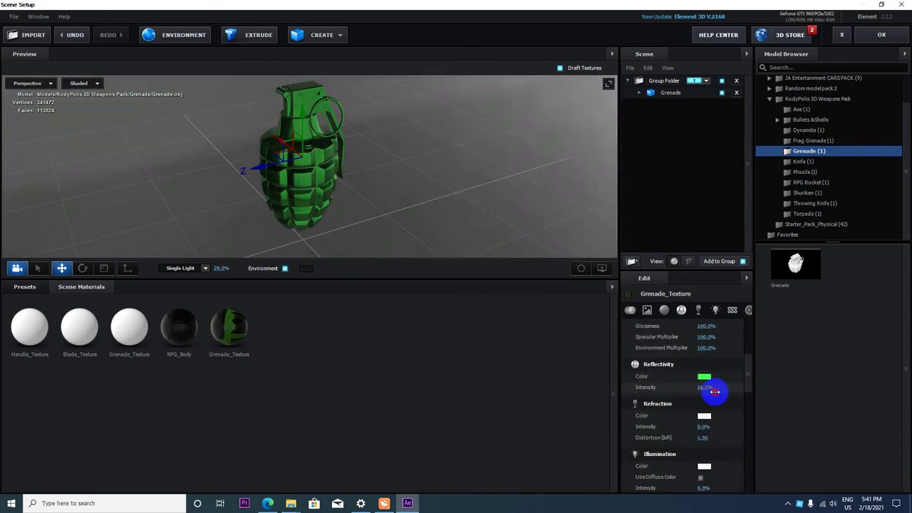
{"action": "mouse_move", "coordinate": [399, 215]}
{"action": "left_mouse_down"}
{"action": "mouse_move", "coordinate": [241, 181]}
{"action": "mouse_move", "coordinate": [236, 255]}
{"action": "left_mouse_up"}
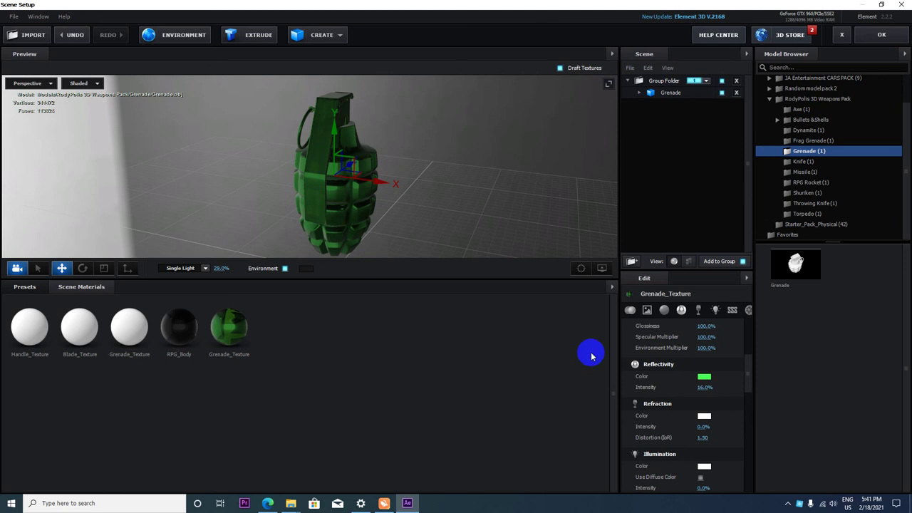
{"action": "scroll", "coordinate": [695, 407], "scroll_direction": "down", "scroll_amount": 1}
{"action": "scroll", "coordinate": [696, 385], "scroll_direction": "up", "scroll_amount": 1}
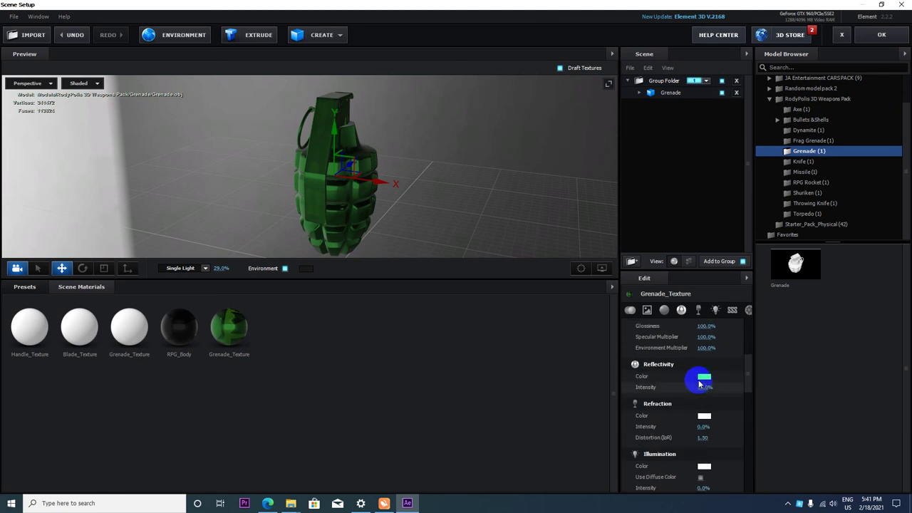
{"action": "left_click_drag", "start_coordinate": [707, 396], "coordinate": [699, 394]}
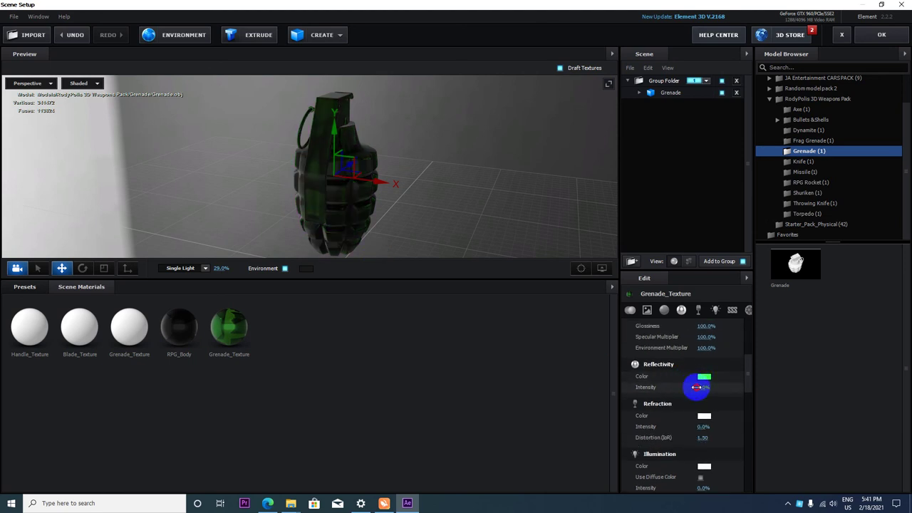
{"action": "mouse_move", "coordinate": [428, 197]}
{"action": "left_mouse_down"}
{"action": "mouse_move", "coordinate": [354, 193]}
{"action": "mouse_move", "coordinate": [378, 193]}
{"action": "left_mouse_up"}
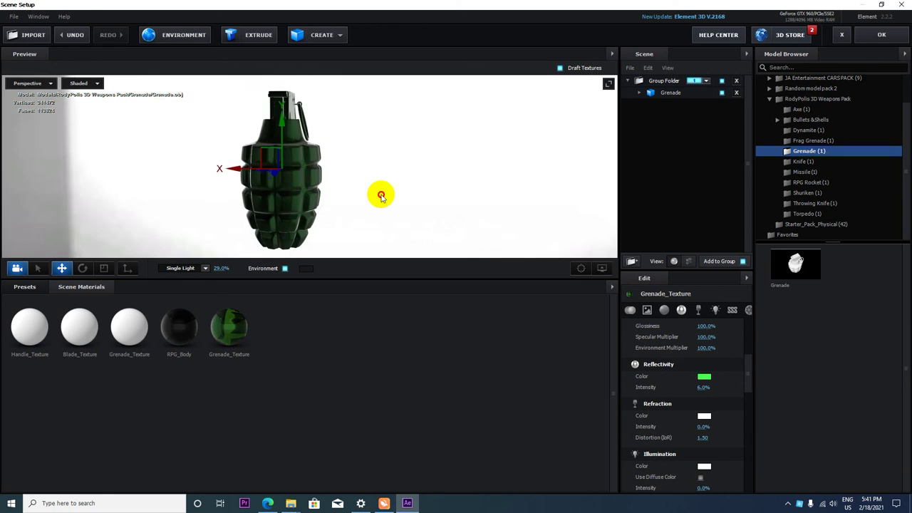
{"action": "scroll", "coordinate": [685, 440], "scroll_direction": "down", "scroll_amount": 3}
{"action": "scroll", "coordinate": [685, 439], "scroll_direction": "down", "scroll_amount": 1}
{"action": "scroll", "coordinate": [684, 436], "scroll_direction": "up", "scroll_amount": 3}
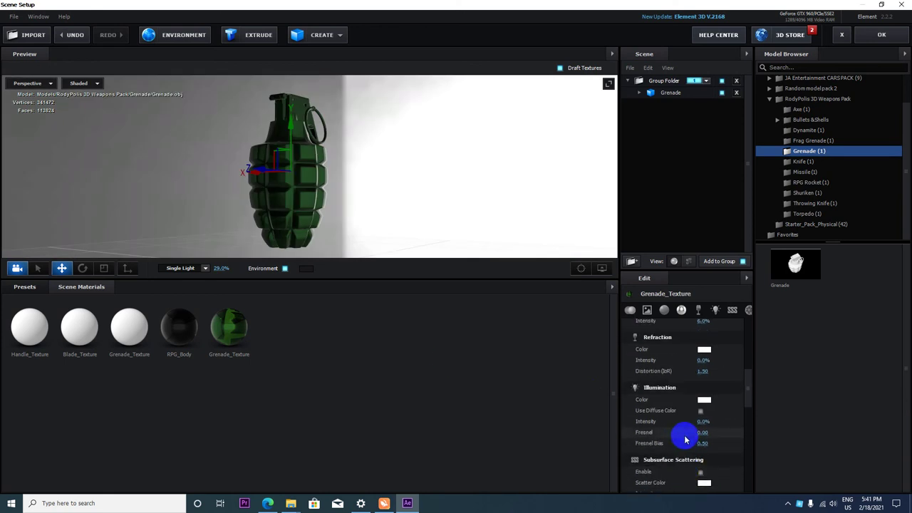
{"action": "scroll", "coordinate": [683, 440], "scroll_direction": "down", "scroll_amount": 2}
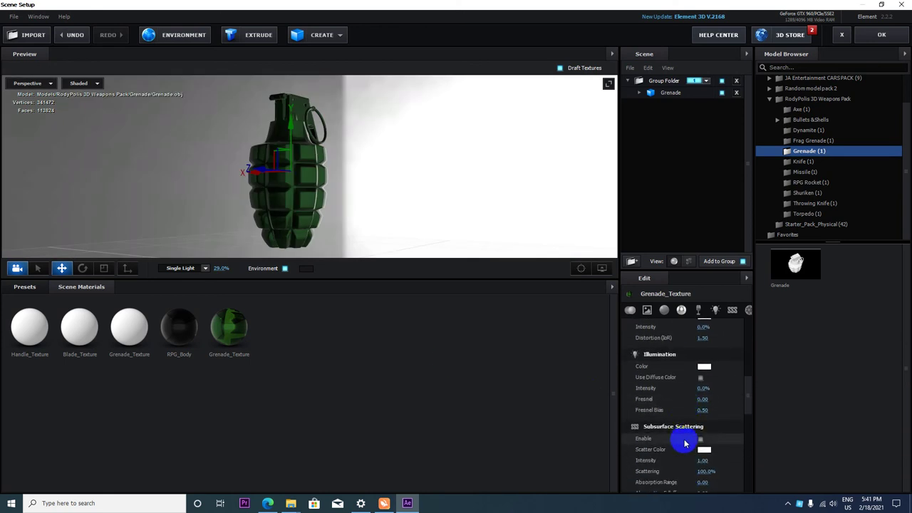
Enable subsurface scattering with scatter colour #D05353.
{"action": "left_click", "coordinate": [704, 450]}
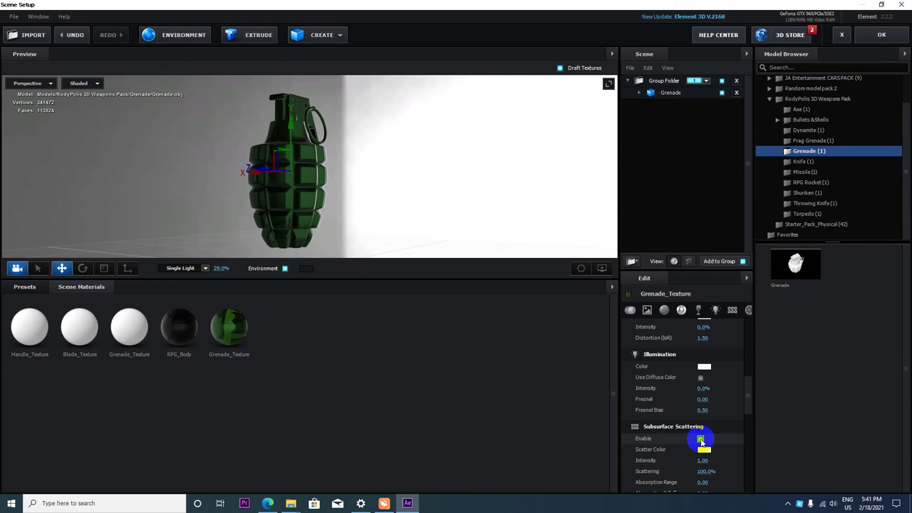
{"action": "scroll", "coordinate": [712, 461], "scroll_direction": "down", "scroll_amount": 1}
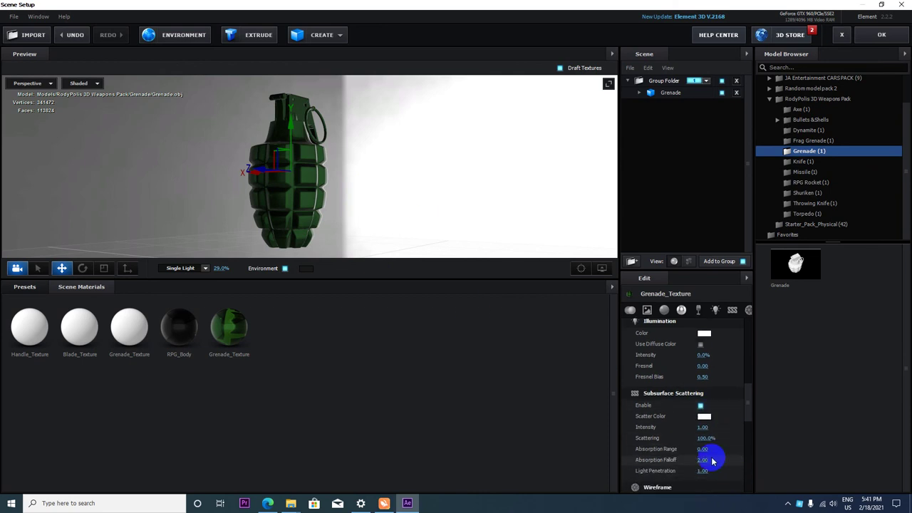
{"action": "left_click", "coordinate": [703, 416]}
{"action": "left_click", "coordinate": [692, 387]}
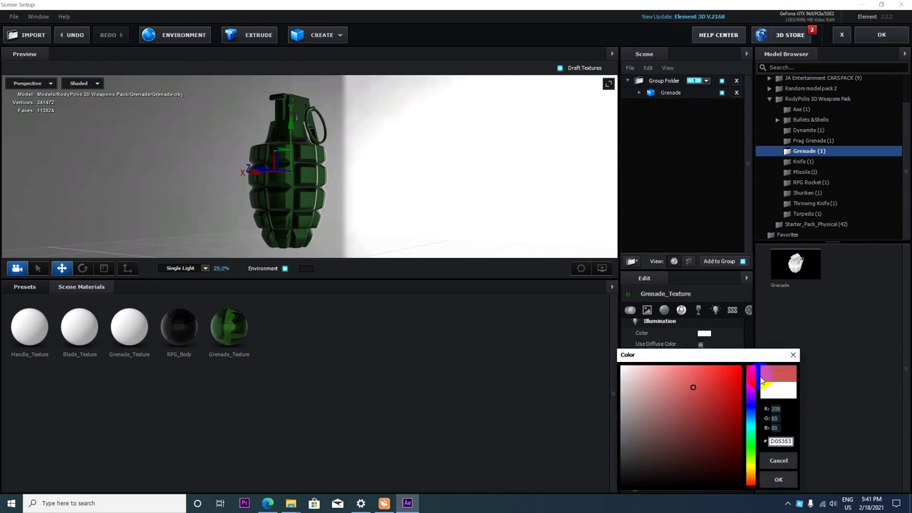
{"action": "left_click", "coordinate": [778, 479]}
{"action": "left_click_drag", "start_coordinate": [421, 254], "coordinate": [380, 206]}
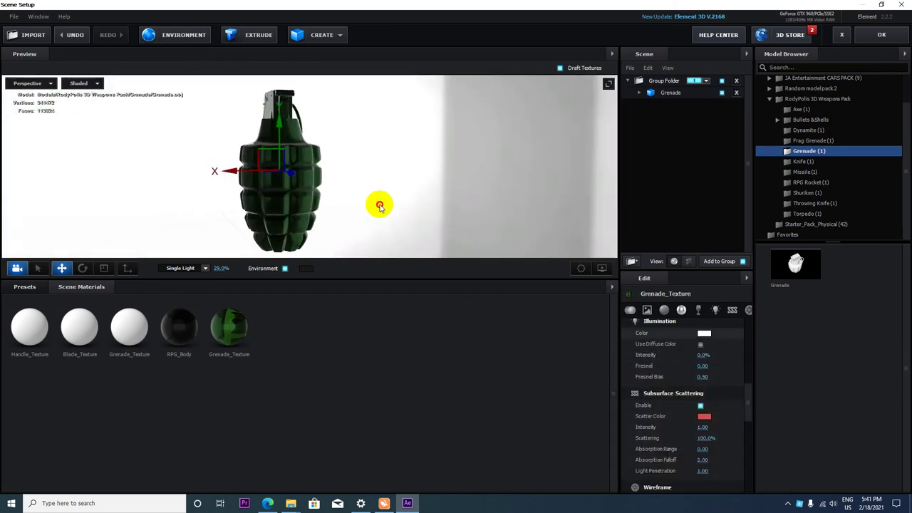
Toggle wireframe rendering on to inspect the grenade, then turn it back off.
{"action": "scroll", "coordinate": [721, 434], "scroll_direction": "down", "scroll_amount": 2}
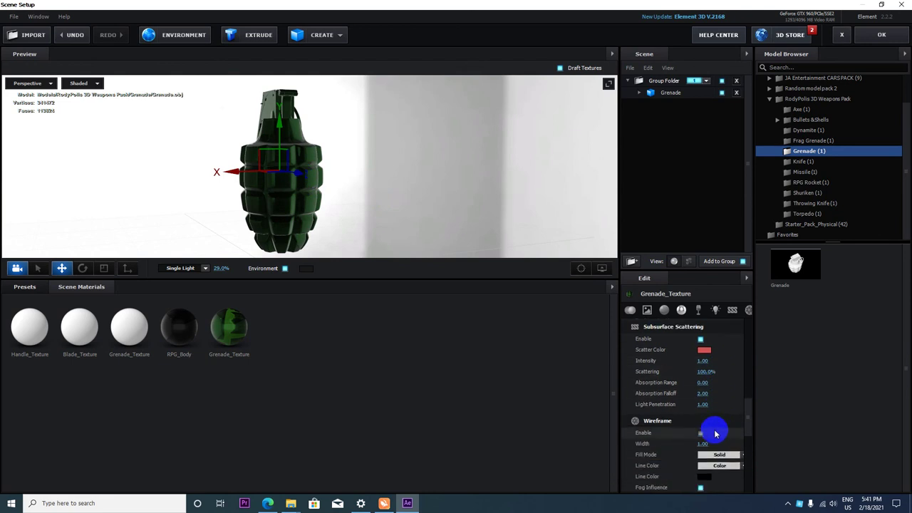
{"action": "left_click", "coordinate": [701, 433]}
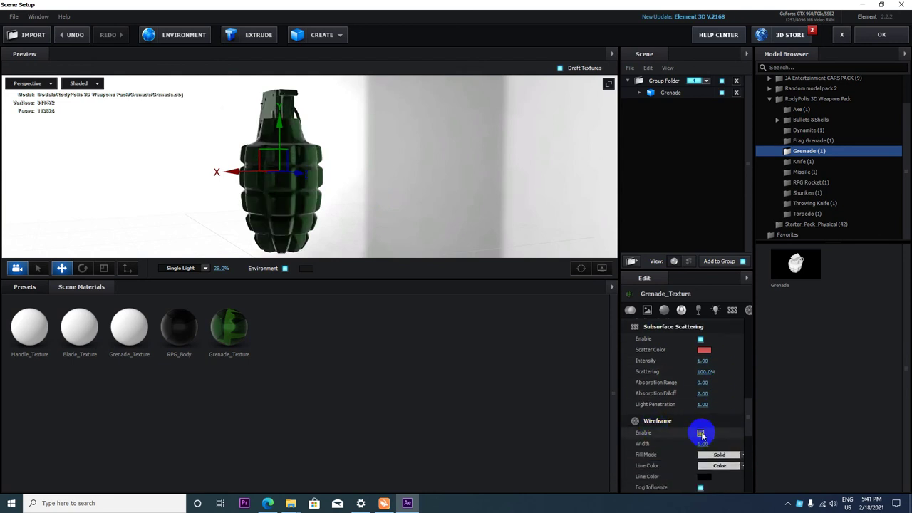
{"action": "left_click_drag", "start_coordinate": [382, 200], "coordinate": [447, 200]}
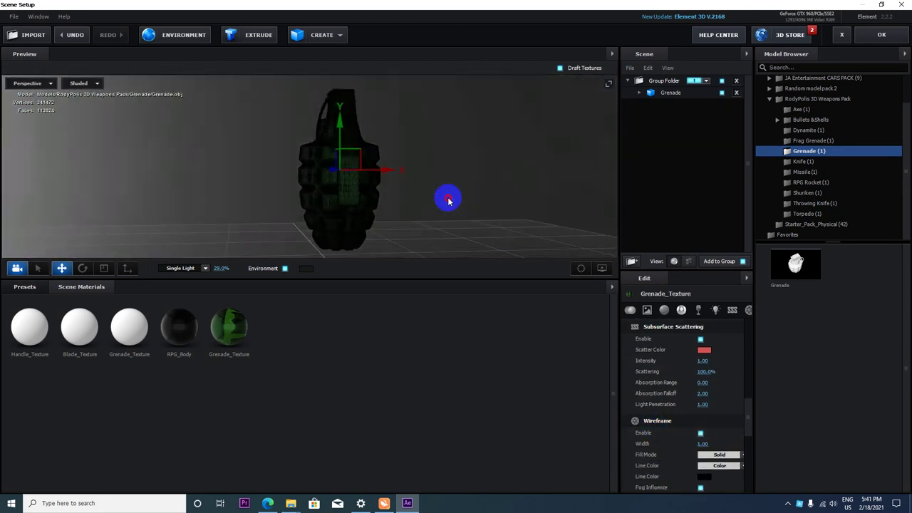
{"action": "left_click", "coordinate": [701, 433]}
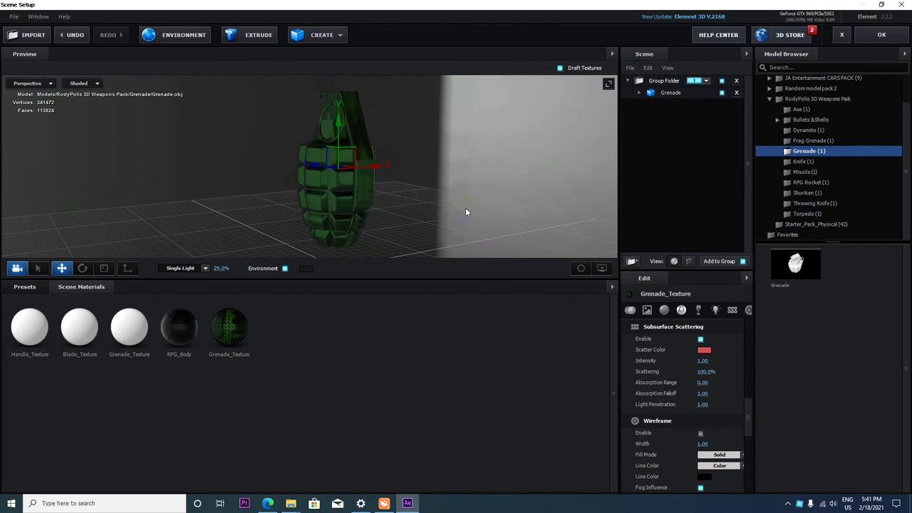
Apply the material changes to the composition and reopen Element 3D Scene Setup.
{"action": "left_click", "coordinate": [882, 37]}
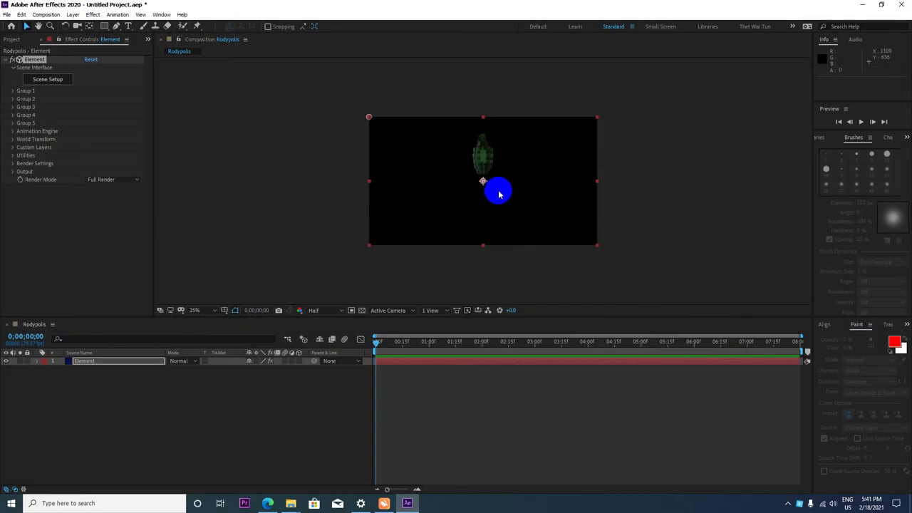
{"action": "left_click_drag", "start_coordinate": [484, 183], "coordinate": [492, 164]}
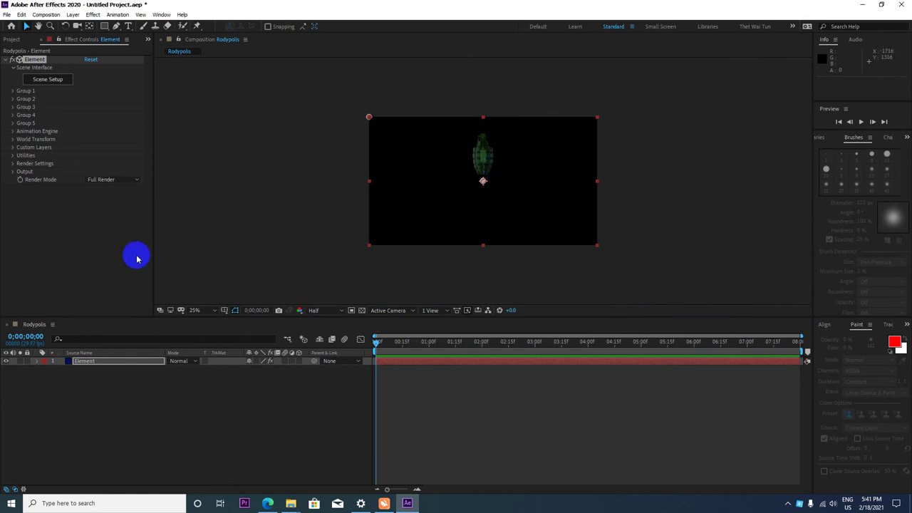
{"action": "left_click", "coordinate": [48, 80]}
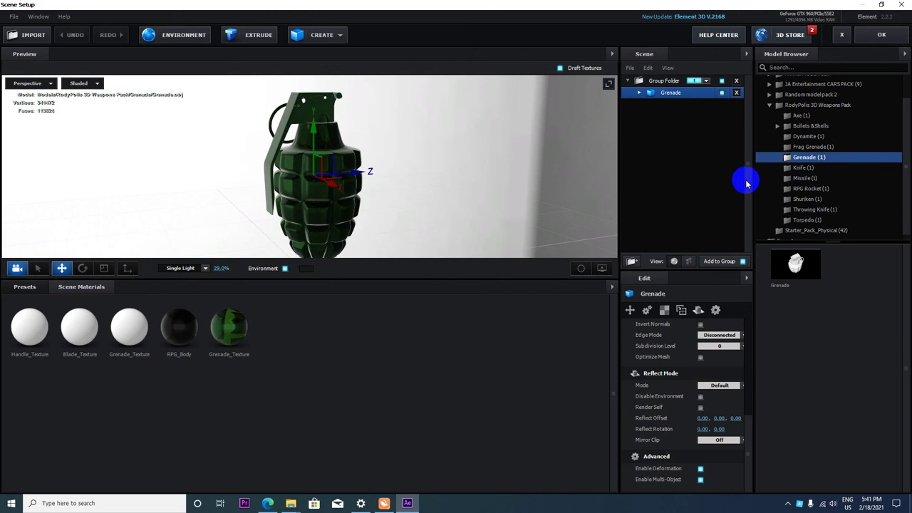
Preview the Knife and Missile models, close Scene Setup and switch to the browser.
{"action": "left_click", "coordinate": [804, 168]}
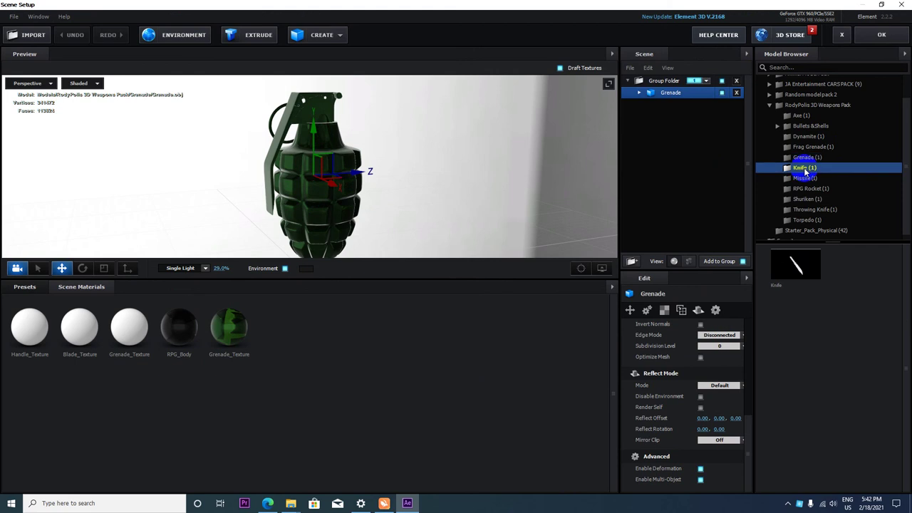
{"action": "left_click", "coordinate": [805, 178]}
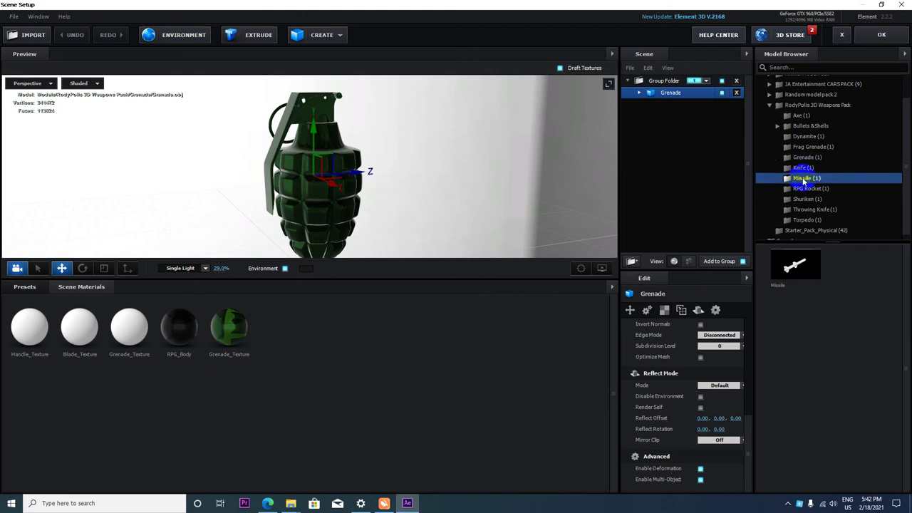
{"action": "left_click", "coordinate": [842, 38]}
{"action": "left_click", "coordinate": [267, 503]}
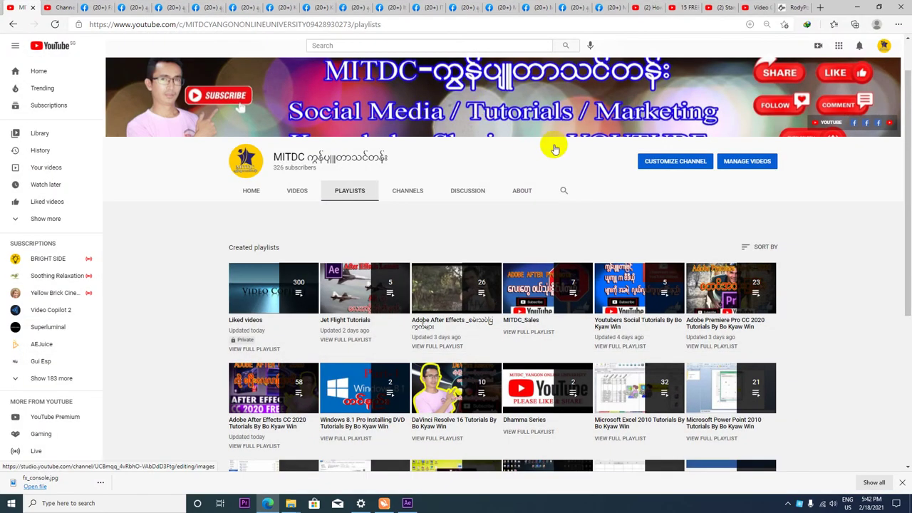
Switch Chrome to the Toolfarm RodyPolis 3D Weapons Pack product page ($37.99).
{"action": "left_click", "coordinate": [796, 7]}
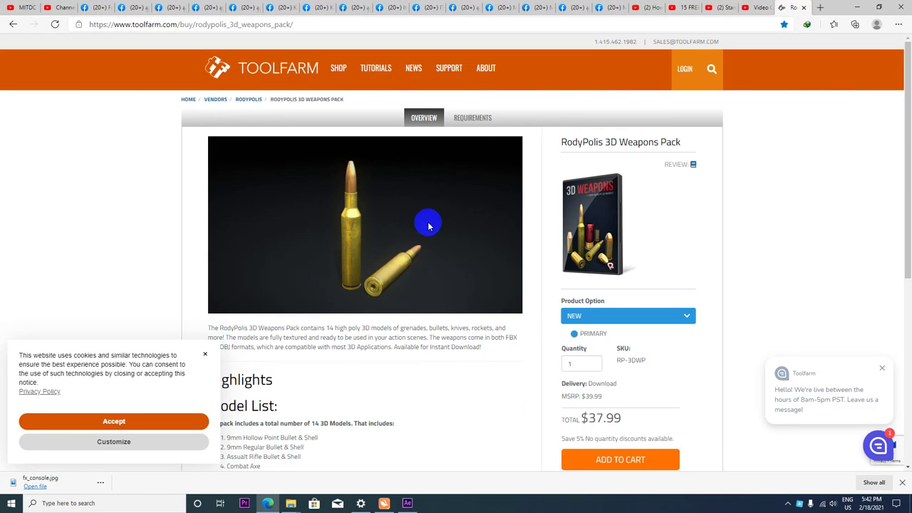